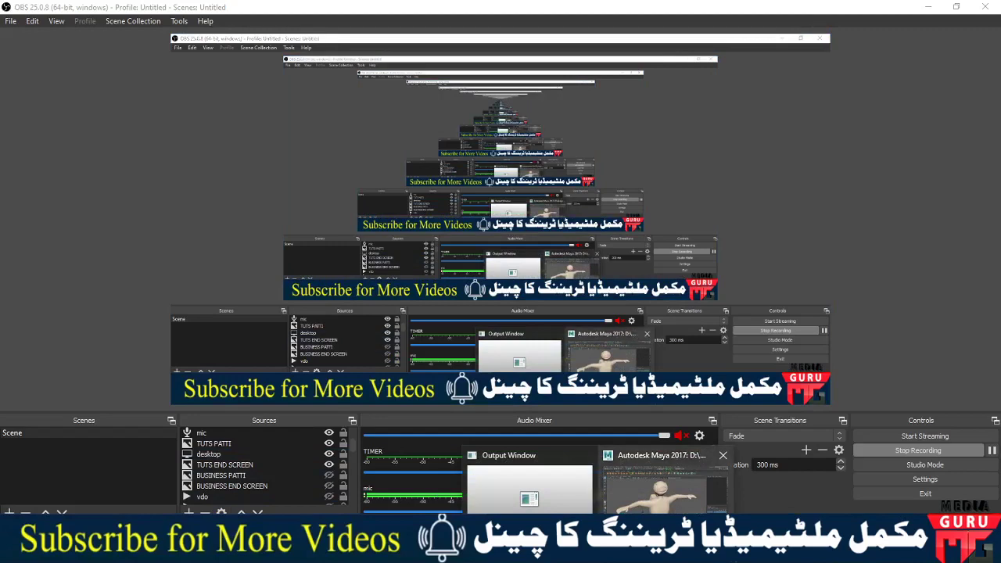
Step: Switch from OBS Studio to the Maya window showing the TORSO.mb character
click(649, 507)
Step: Orbit around the character to inspect its back, backpack and front
mouse_move(574, 341)
alt+mouse_down()
mouse_move(511, 329)
mouse_move(532, 329)
mouse_move(337, 318)
mouse_move(404, 246)
mouse_move(592, 327)
mouse_move(618, 328)
mouse_move(589, 331)
mouse_move(625, 346)
mouse_move(425, 351)
mouse_move(473, 331)
alt+mouse_up()
mouse_move(473, 331)
alt+middle_down()
mouse_move(574, 361)
mouse_move(482, 352)
alt+middle_up()
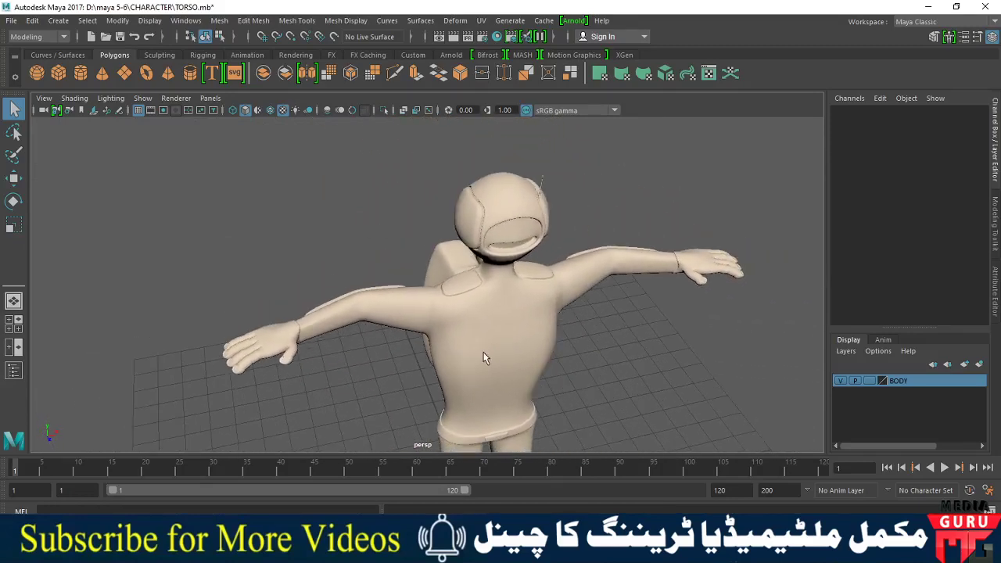
alt+right_drag(483, 352, 619, 357)
mouse_move(619, 358)
alt+mouse_down()
mouse_move(569, 313)
mouse_move(547, 323)
alt+mouse_up()
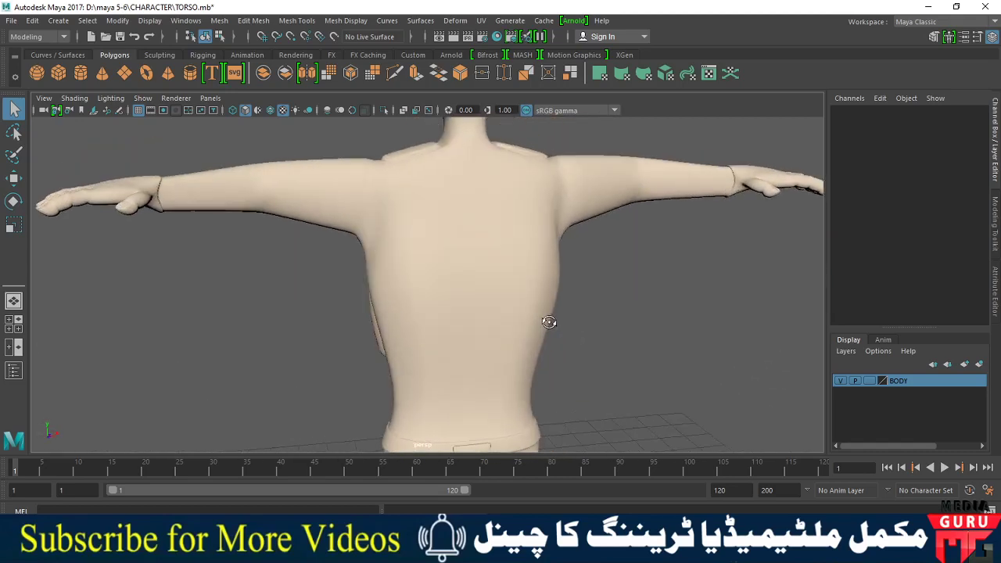
alt+middle_drag(547, 324, 542, 251)
alt+right_drag(543, 250, 346, 319)
mouse_move(346, 320)
alt+mouse_down()
mouse_move(463, 279)
mouse_move(460, 353)
alt+mouse_up()
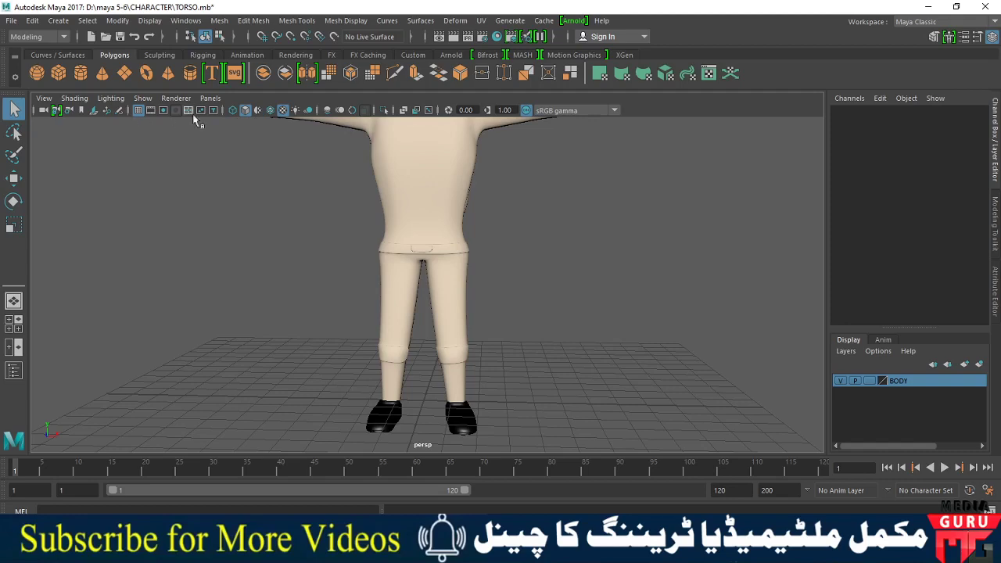
Step: Turn on Wireframe on Shaded and zoom in on the legs
click(271, 110)
mouse_move(473, 264)
alt+mouse_down()
mouse_move(464, 264)
mouse_move(478, 298)
mouse_move(462, 272)
alt+mouse_up()
scroll(592, 342, up, 5)
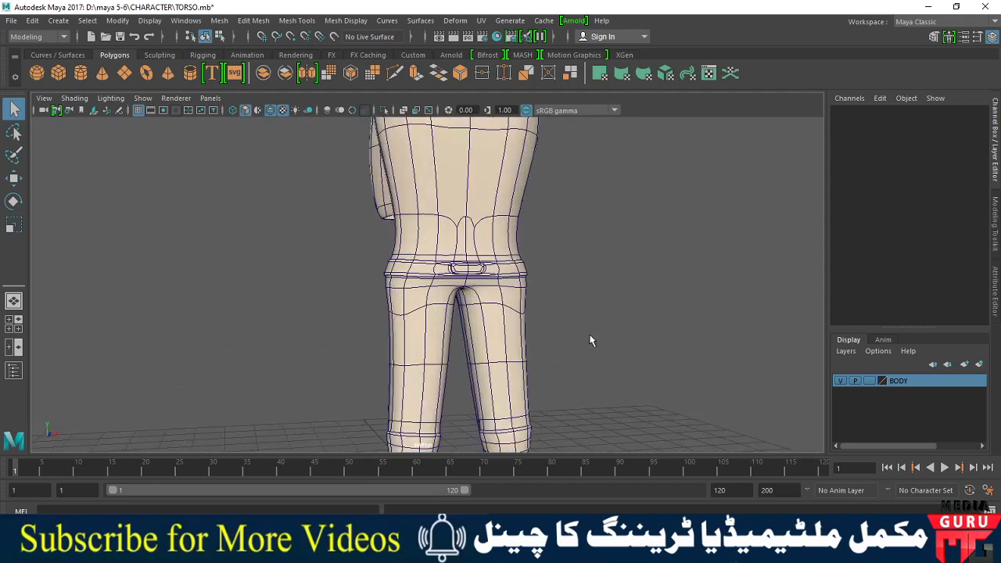
scroll(508, 258, up, 3)
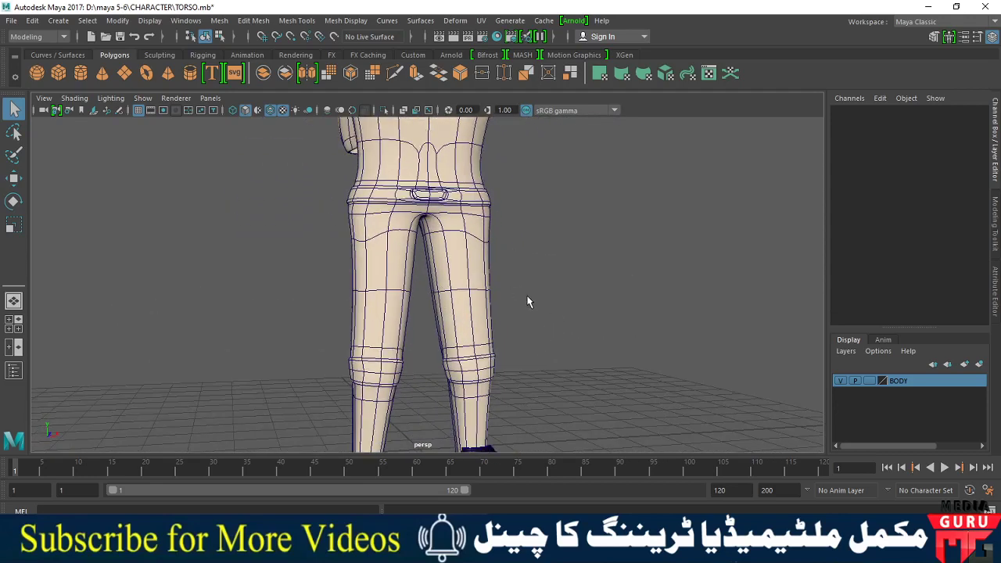
Step: Select the body mesh and show it unsmoothed in base display (1)
click(479, 300)
key(1)
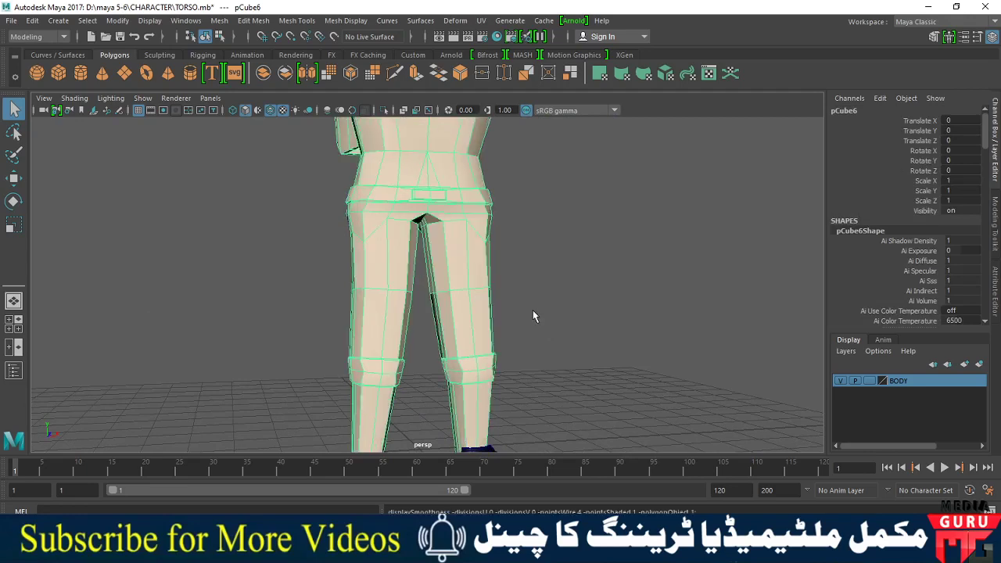
scroll(458, 318, down, 2)
scroll(433, 346, down, 2)
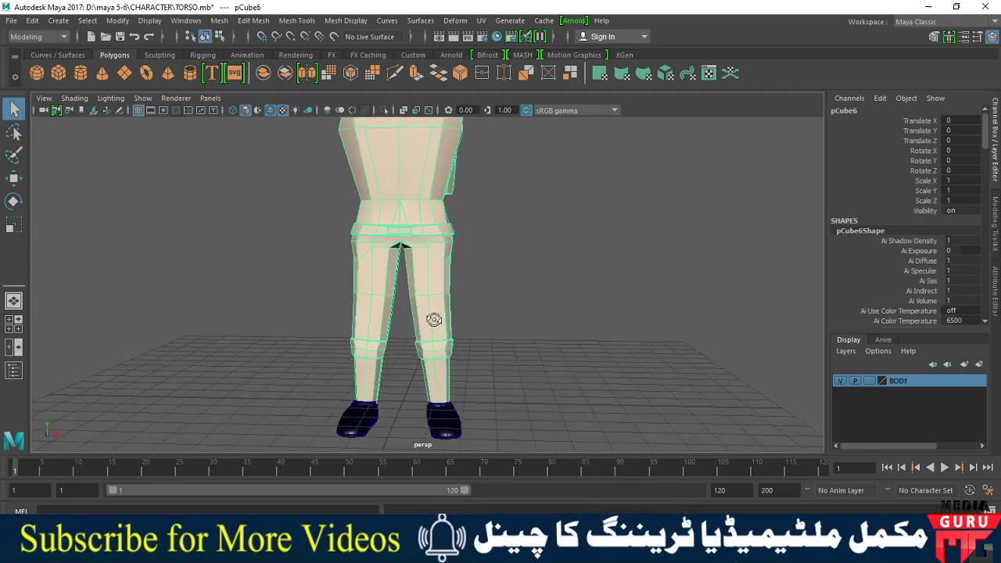
scroll(464, 301, down, 2)
alt+drag(465, 301, 491, 310)
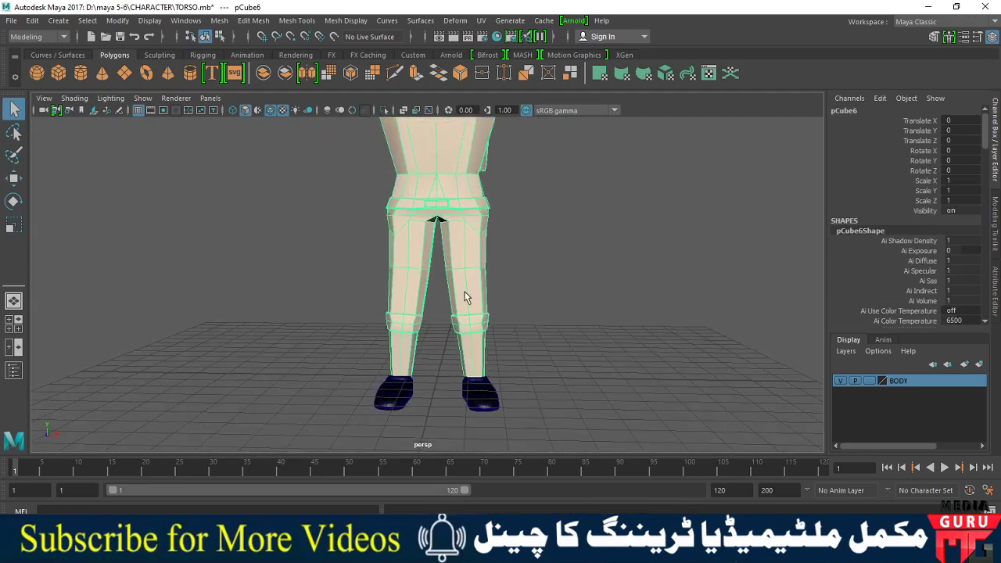
Step: In Face mode, select the upper trouser faces on both legs and grow the selection
right_drag(465, 297, 458, 200)
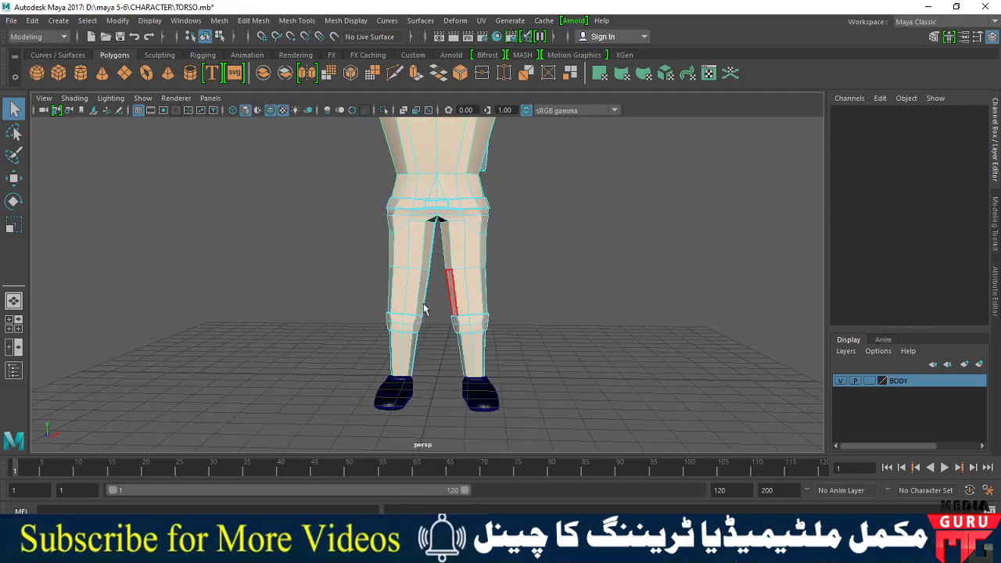
drag(527, 300, 544, 298)
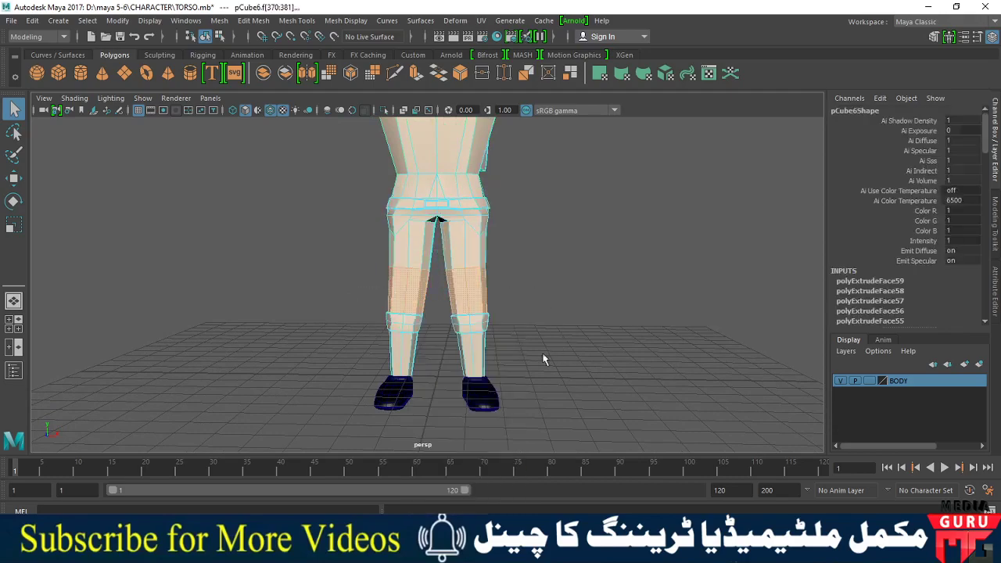
mouse_move(546, 360)
alt+mouse_down()
mouse_move(761, 356)
mouse_move(681, 368)
mouse_move(527, 360)
mouse_move(547, 364)
alt+mouse_up()
shift+right_drag(503, 312, 546, 308)
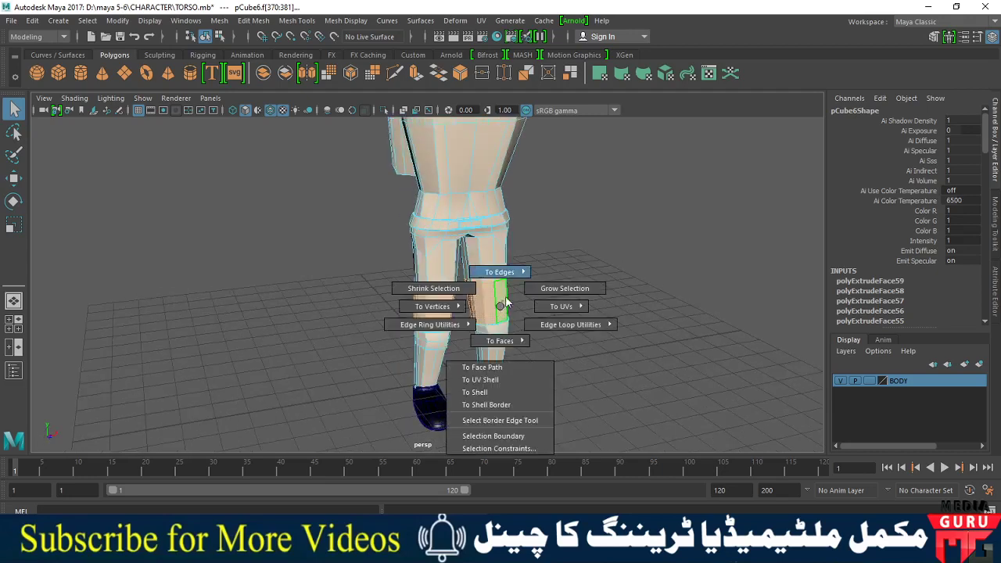
mouse_move(546, 307)
alt+mouse_down()
mouse_move(617, 290)
mouse_move(634, 265)
alt+mouse_up()
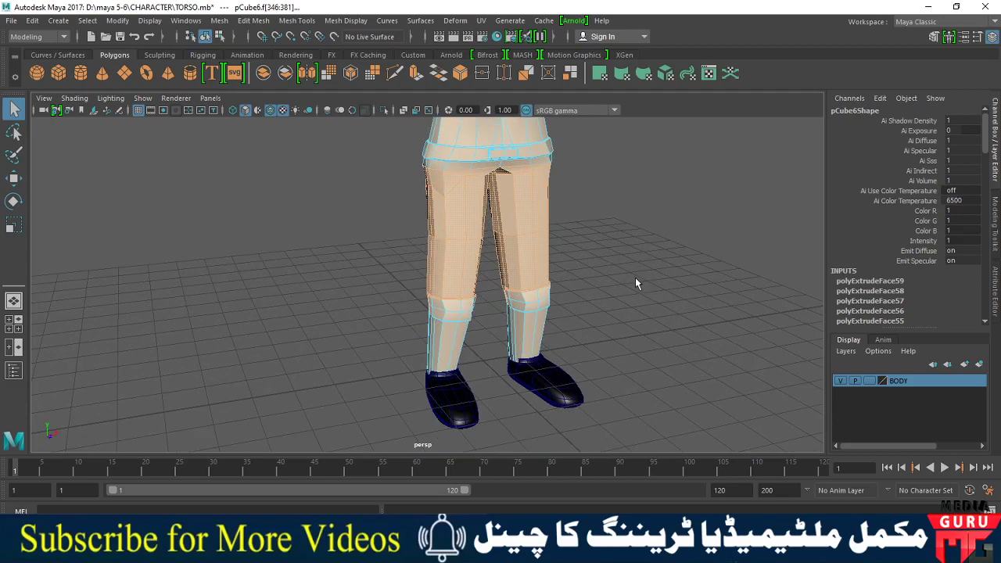
Step: Grow the trouser selection and add the lower leg faces down to the ankles
key(shift+period)
mouse_move(631, 358)
alt+mouse_down()
mouse_move(543, 295)
mouse_move(627, 306)
mouse_move(624, 318)
alt+mouse_up()
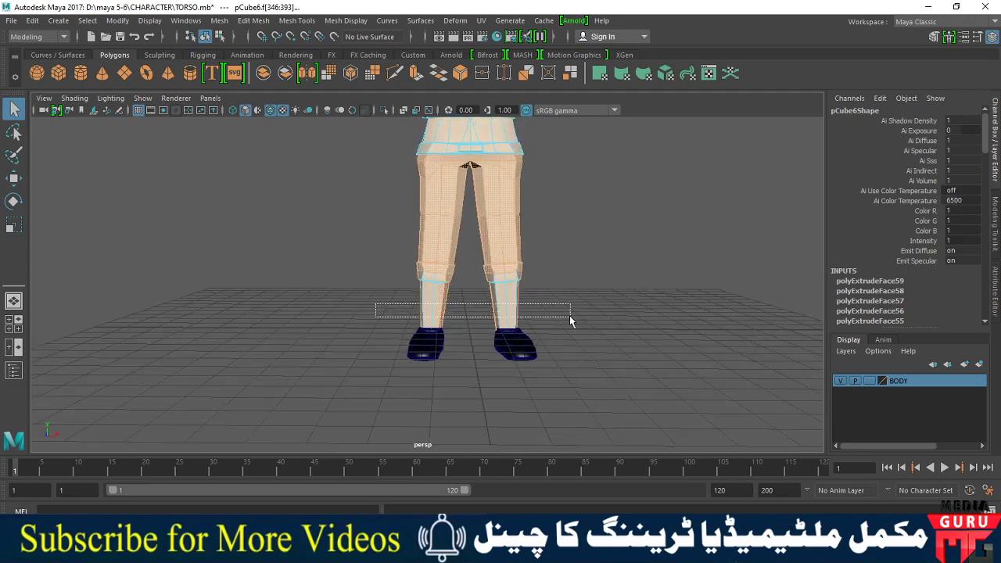
drag(392, 304, 569, 315)
mouse_move(451, 391)
alt+mouse_down()
mouse_move(628, 371)
mouse_move(664, 379)
mouse_move(650, 398)
mouse_move(586, 396)
mouse_move(564, 383)
mouse_move(559, 397)
alt+mouse_up()
scroll(565, 383, up, 2)
scroll(559, 384, up, 2)
scroll(583, 395, up, 2)
scroll(563, 400, up, 2)
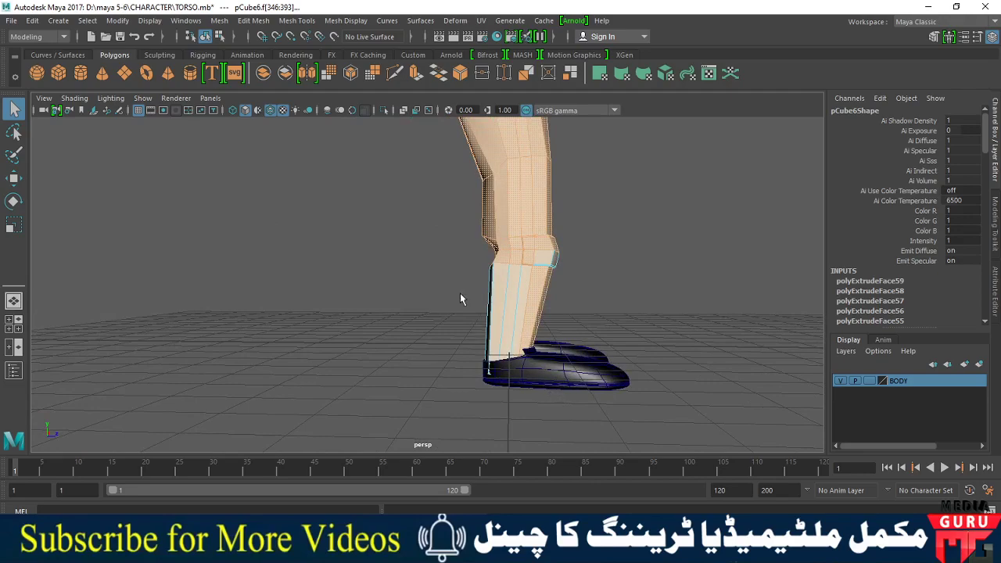
drag(443, 287, 549, 305)
Step: Deselect the knee band faces on both legs, leaving the rest of the trousers selected
mouse_move(554, 391)
alt+mouse_down()
mouse_move(675, 389)
mouse_move(586, 398)
mouse_move(440, 389)
mouse_move(418, 398)
mouse_move(458, 405)
alt+mouse_up()
alt+right_drag(458, 405, 599, 398)
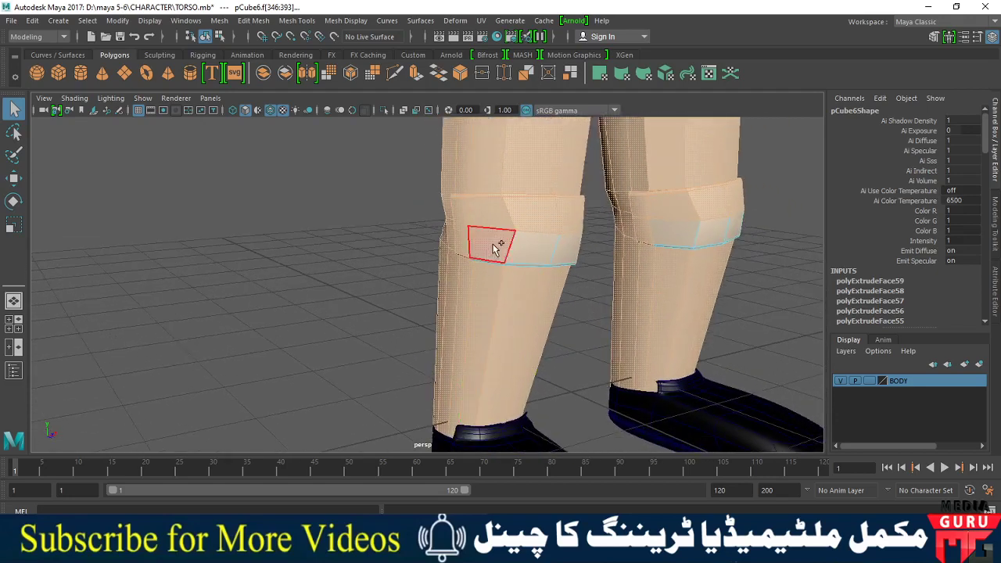
ctrl+shift+click(492, 246)
ctrl+shift+click(529, 249)
alt+drag(578, 327, 489, 336)
ctrl+shift+click(560, 274)
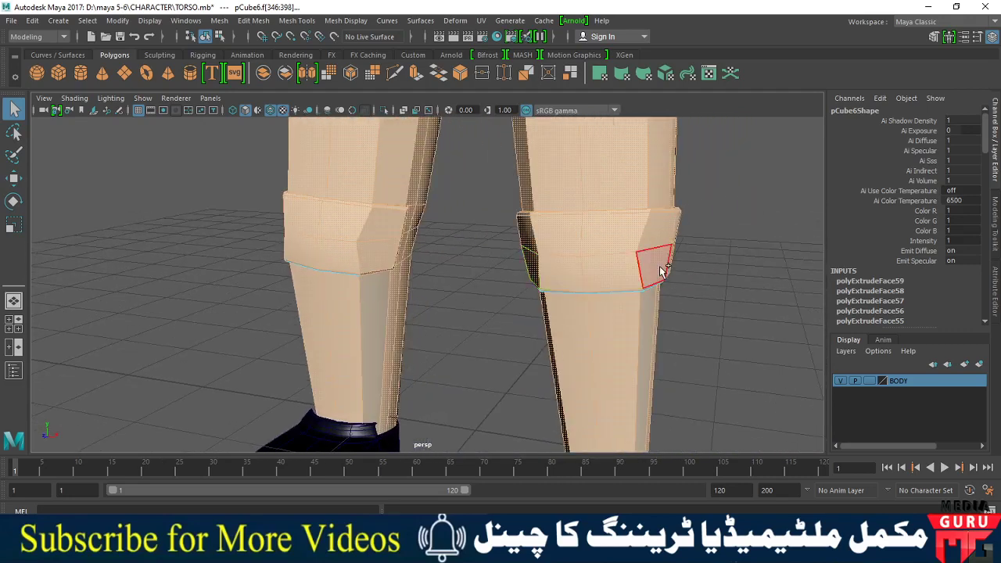
mouse_move(675, 353)
alt+right_down()
mouse_move(643, 315)
mouse_move(633, 284)
alt+right_up()
mouse_move(634, 283)
alt+mouse_down()
mouse_move(540, 319)
mouse_move(565, 308)
mouse_move(594, 308)
mouse_move(603, 320)
alt+mouse_up()
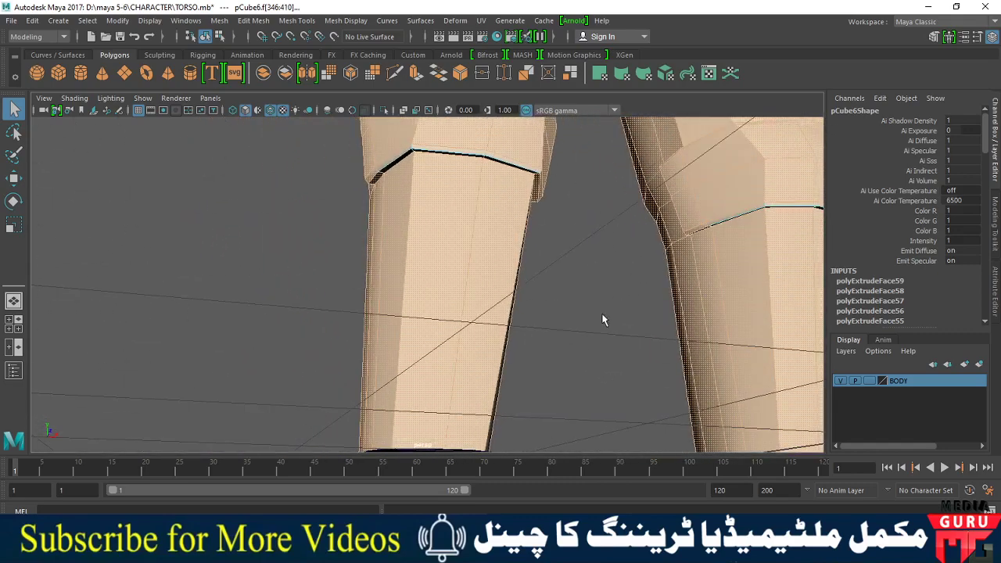
alt+right_drag(603, 319, 480, 312)
mouse_move(480, 313)
alt+mouse_down()
mouse_move(503, 301)
mouse_move(576, 344)
mouse_move(431, 318)
mouse_move(424, 361)
alt+mouse_up()
alt+right_drag(425, 361, 399, 352)
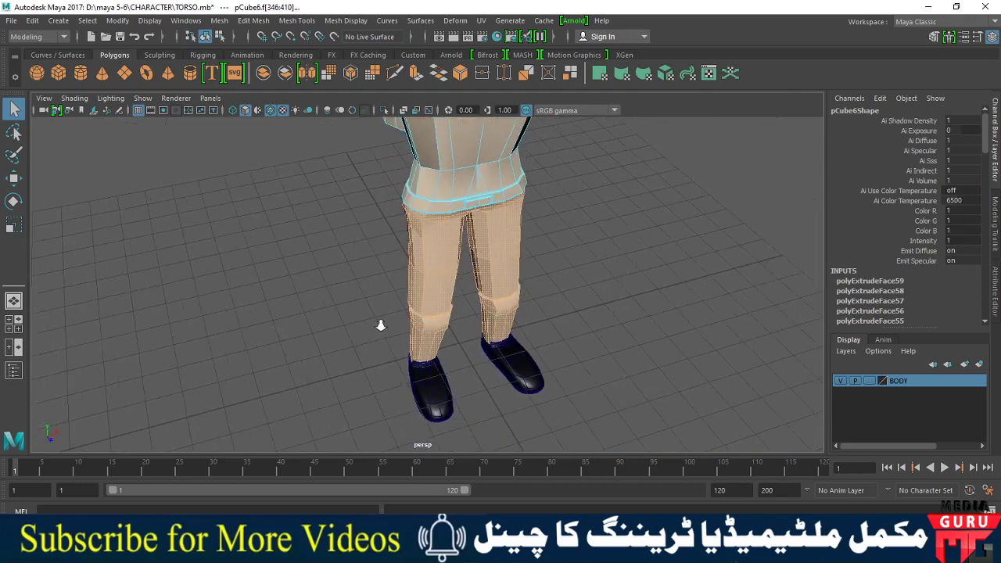
alt+middle_drag(399, 352, 378, 341)
key(3)
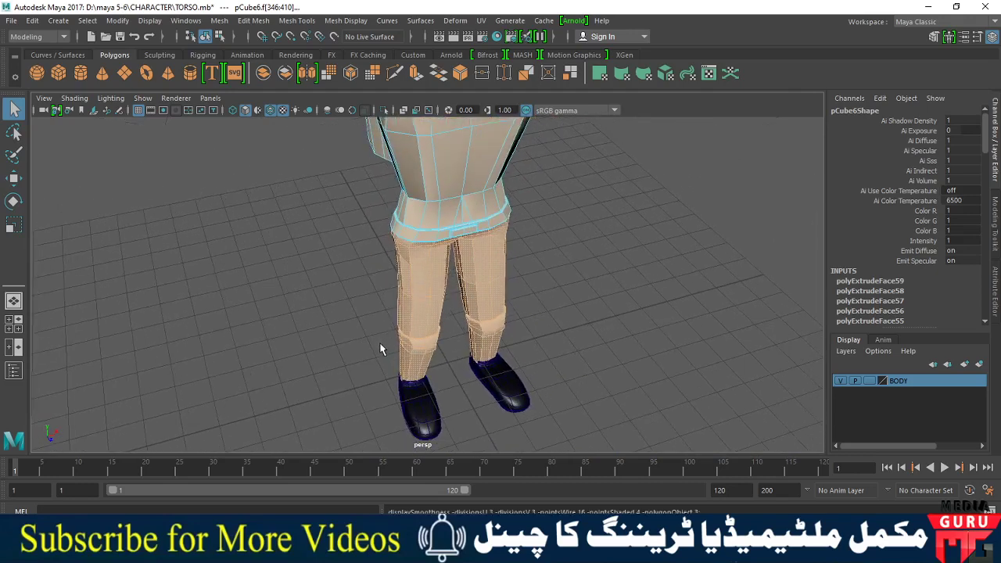
mouse_move(483, 395)
alt+mouse_down()
mouse_move(469, 351)
mouse_move(443, 357)
alt+mouse_up()
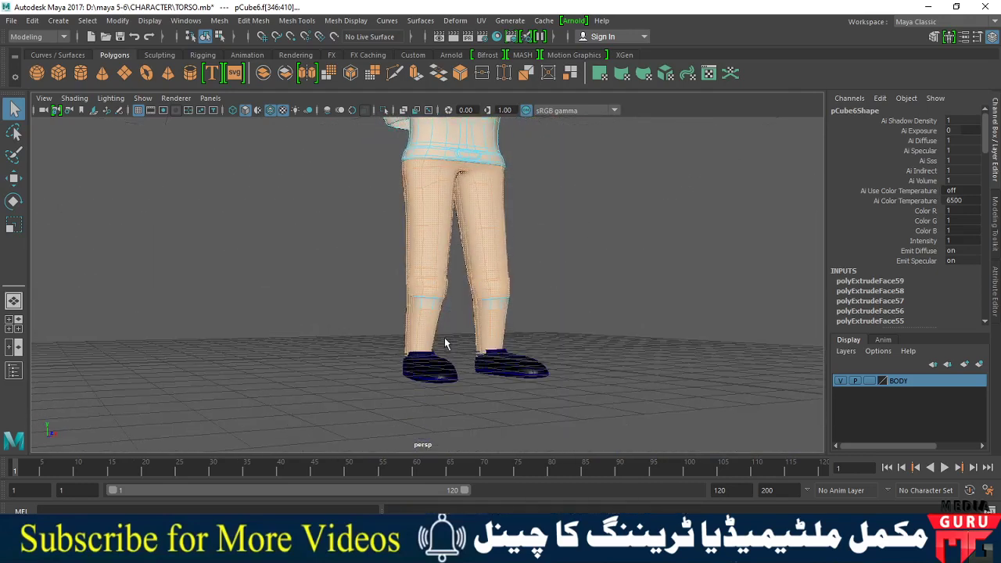
alt+right_drag(443, 357, 545, 402)
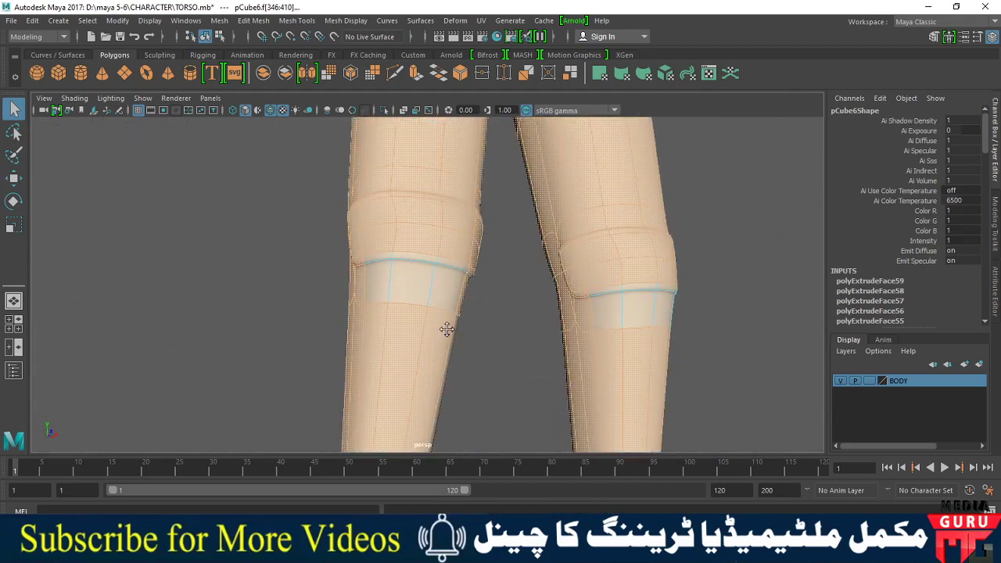
mouse_move(446, 330)
alt+mouse_down()
mouse_move(474, 349)
mouse_move(438, 353)
alt+mouse_up()
click(336, 214)
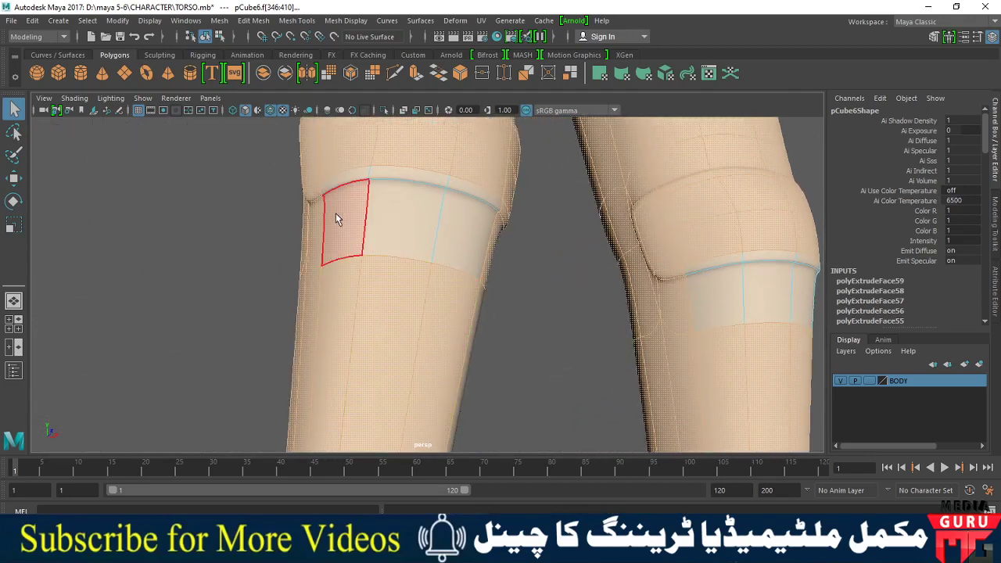
mouse_move(377, 221)
alt+mouse_down()
mouse_move(462, 239)
mouse_move(607, 336)
mouse_move(532, 322)
alt+mouse_up()
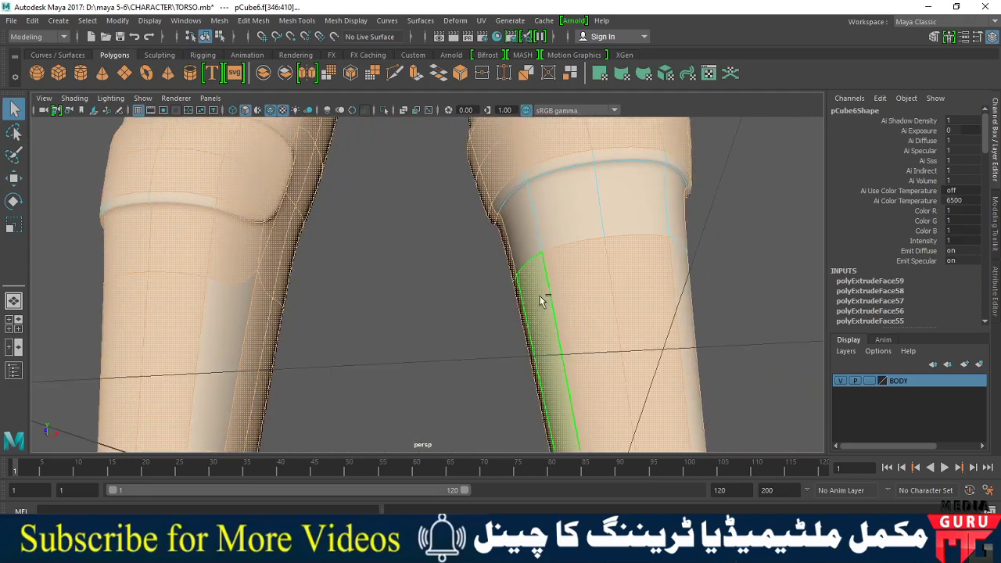
click(596, 227)
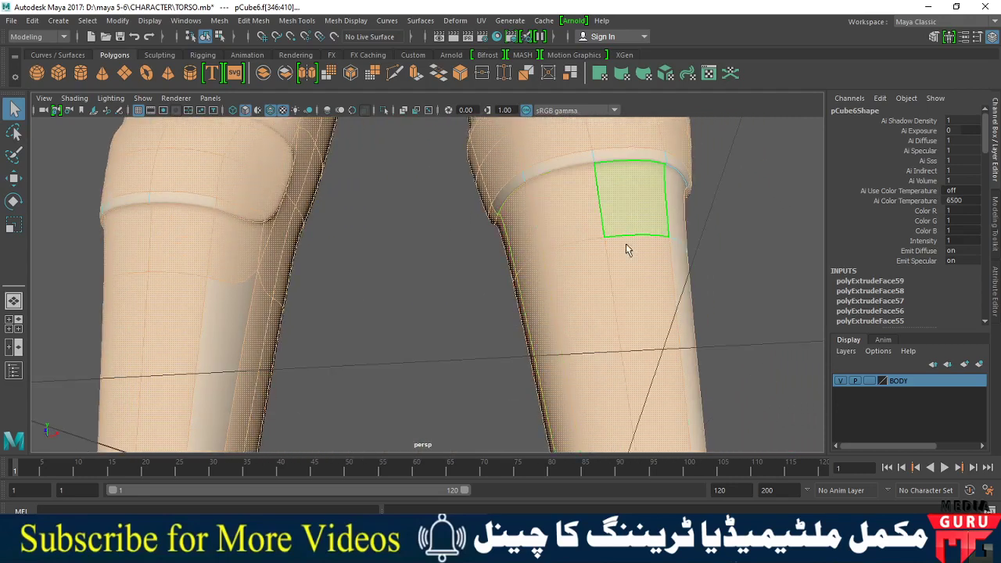
alt+drag(603, 297, 565, 313)
click(457, 280)
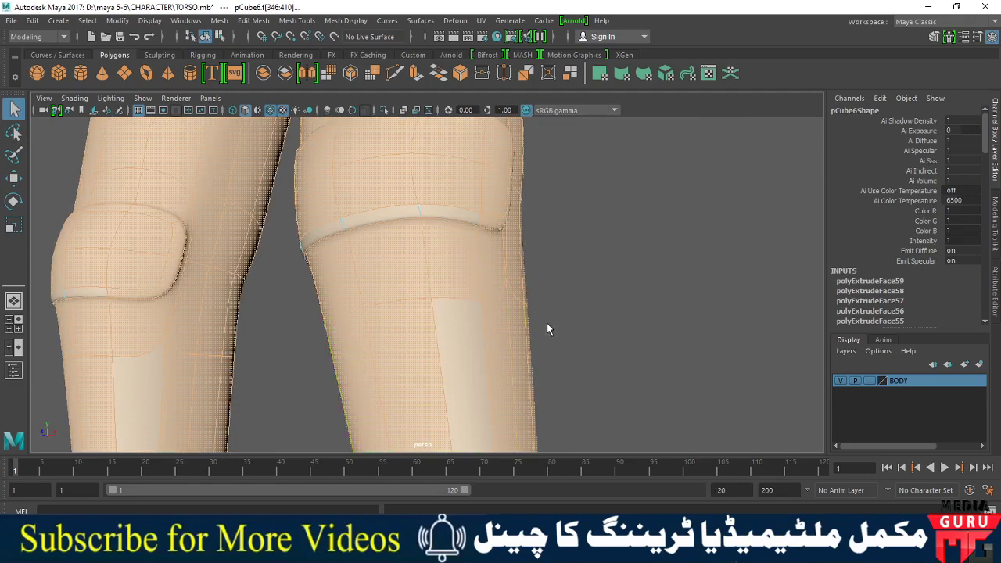
scroll(548, 336, down, 2)
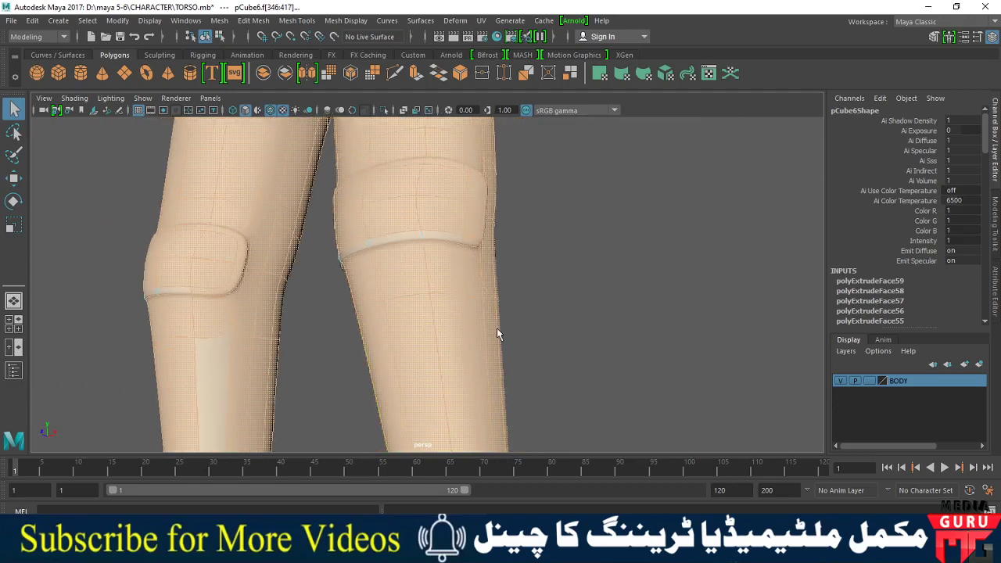
scroll(516, 281, down, 4)
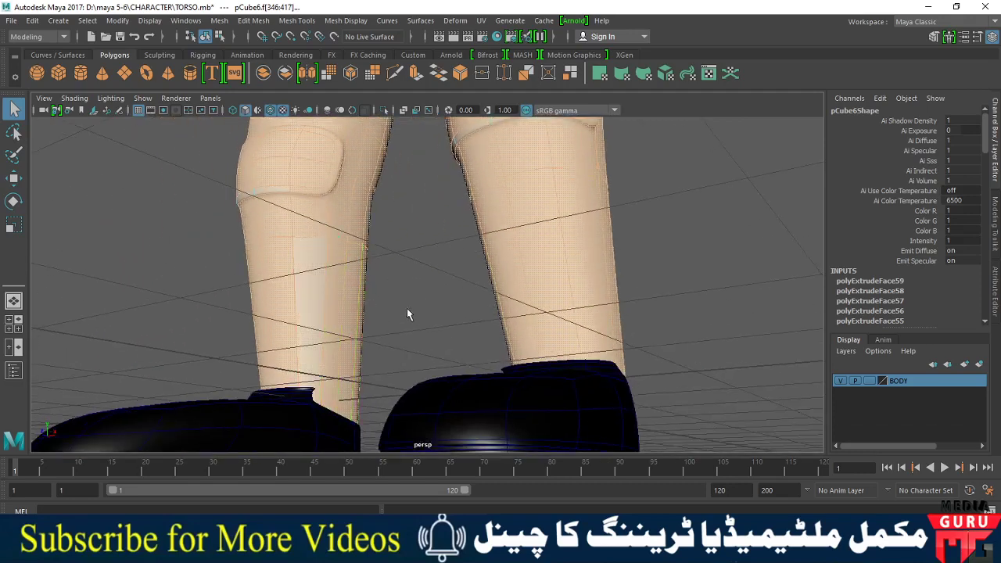
mouse_move(467, 313)
alt+mouse_down()
mouse_move(409, 293)
mouse_move(525, 286)
alt+mouse_up()
scroll(665, 342, up, 5)
mouse_move(664, 343)
alt+mouse_down()
mouse_move(599, 305)
mouse_move(563, 384)
alt+mouse_up()
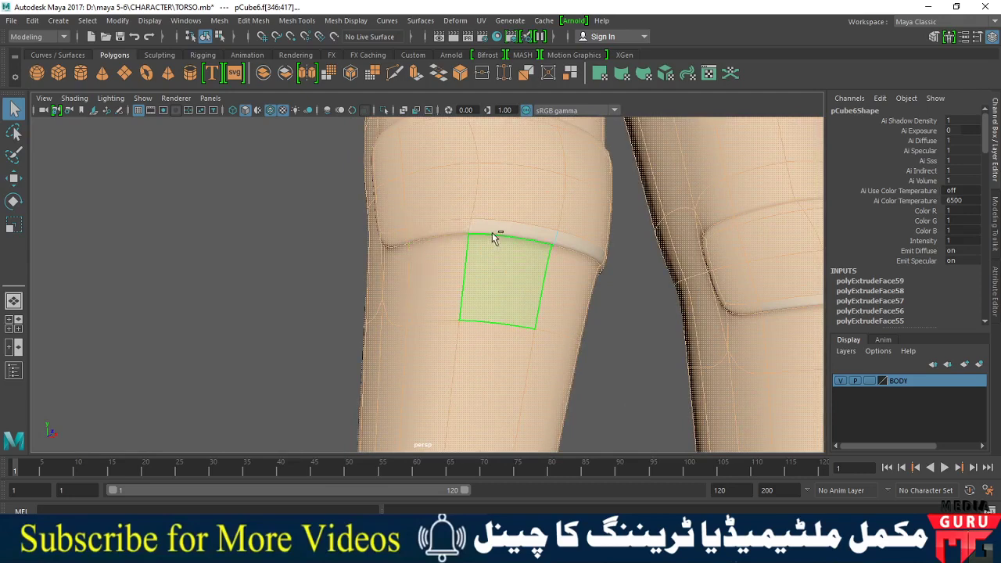
mouse_move(574, 279)
alt+mouse_down()
mouse_move(538, 317)
mouse_move(391, 305)
alt+mouse_up()
mouse_move(522, 319)
alt+mouse_down()
mouse_move(417, 288)
mouse_move(437, 295)
mouse_move(419, 304)
mouse_move(484, 338)
mouse_move(531, 340)
alt+mouse_up()
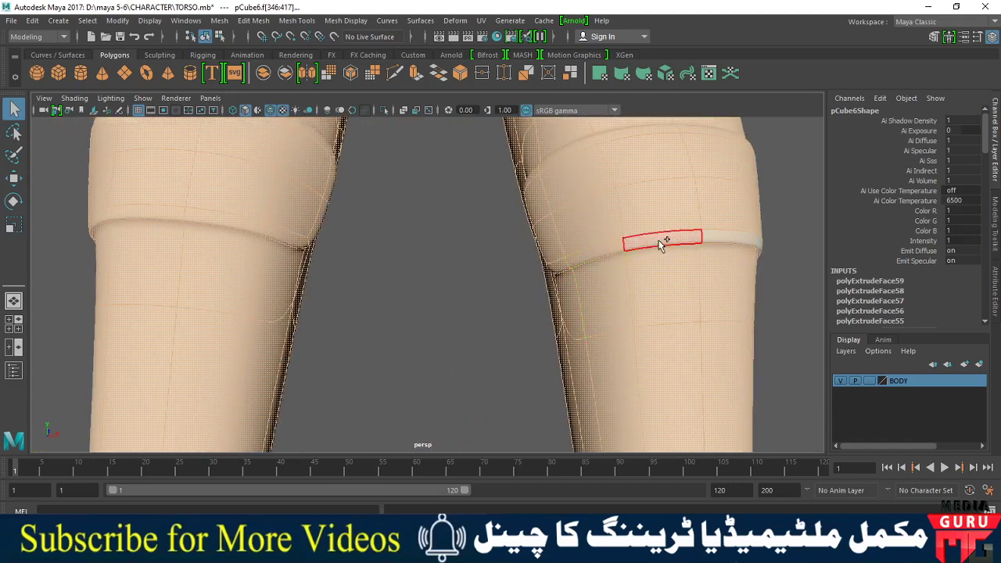
mouse_move(666, 316)
alt+mouse_down()
mouse_move(684, 346)
mouse_move(553, 321)
alt+mouse_up()
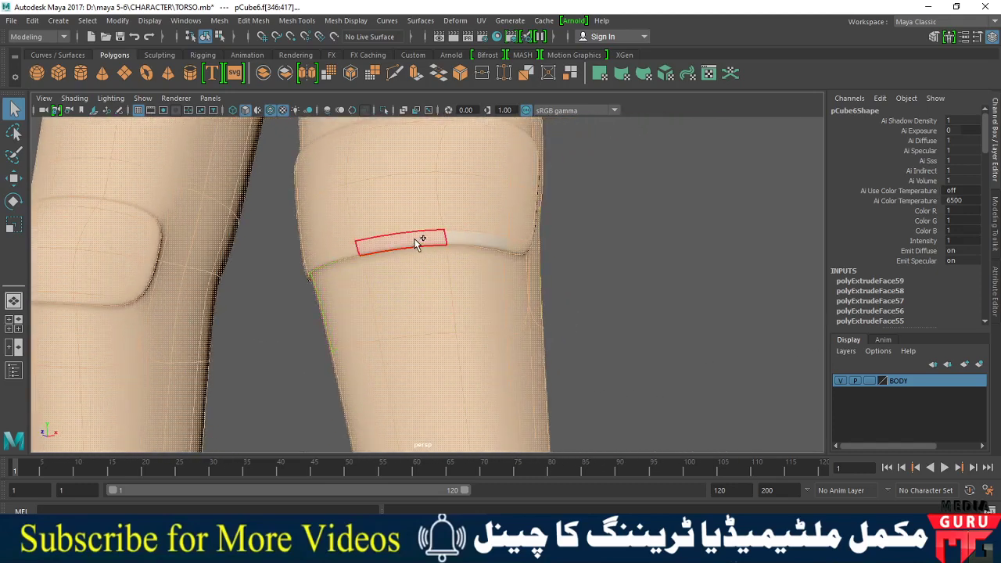
alt+right_drag(490, 325, 429, 313)
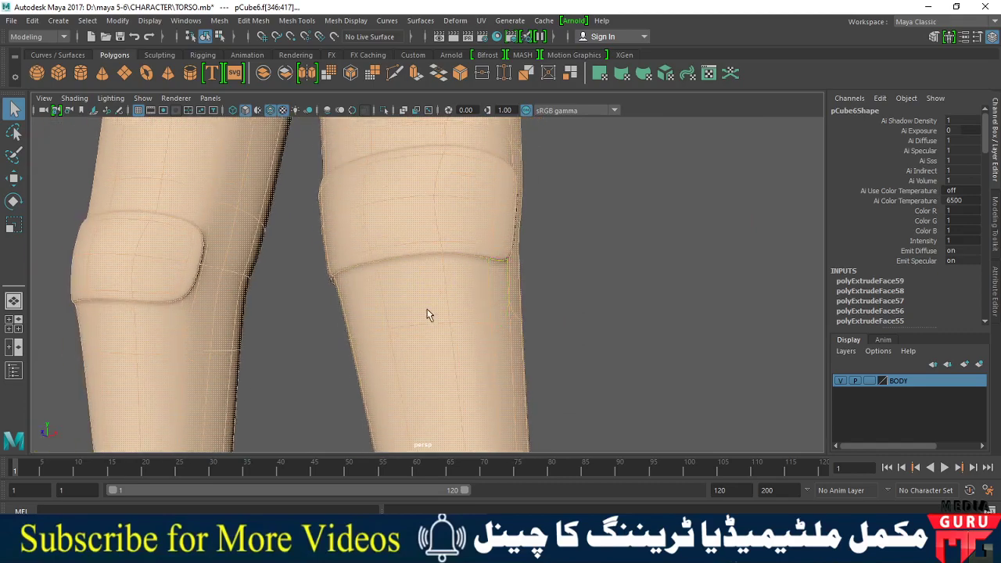
mouse_move(429, 313)
alt+mouse_down()
mouse_move(445, 289)
mouse_move(524, 335)
alt+mouse_up()
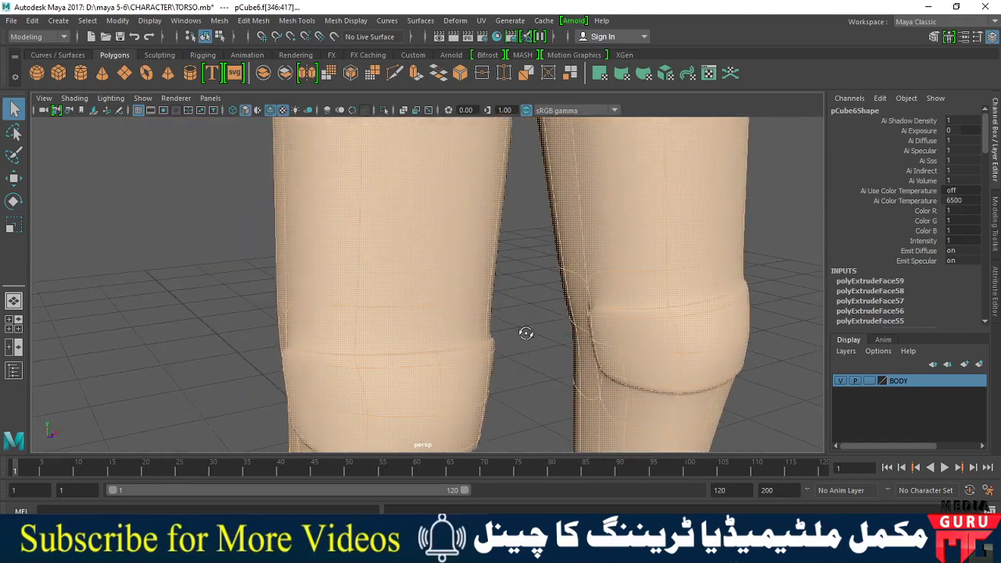
alt+right_drag(524, 336, 216, 248)
mouse_move(217, 248)
alt+mouse_down()
mouse_move(311, 292)
mouse_move(409, 296)
mouse_move(535, 263)
mouse_move(539, 283)
mouse_move(213, 290)
alt+mouse_up()
alt+right_drag(431, 306, 375, 284)
mouse_move(376, 284)
alt+mouse_down()
mouse_move(353, 331)
mouse_move(375, 313)
alt+mouse_up()
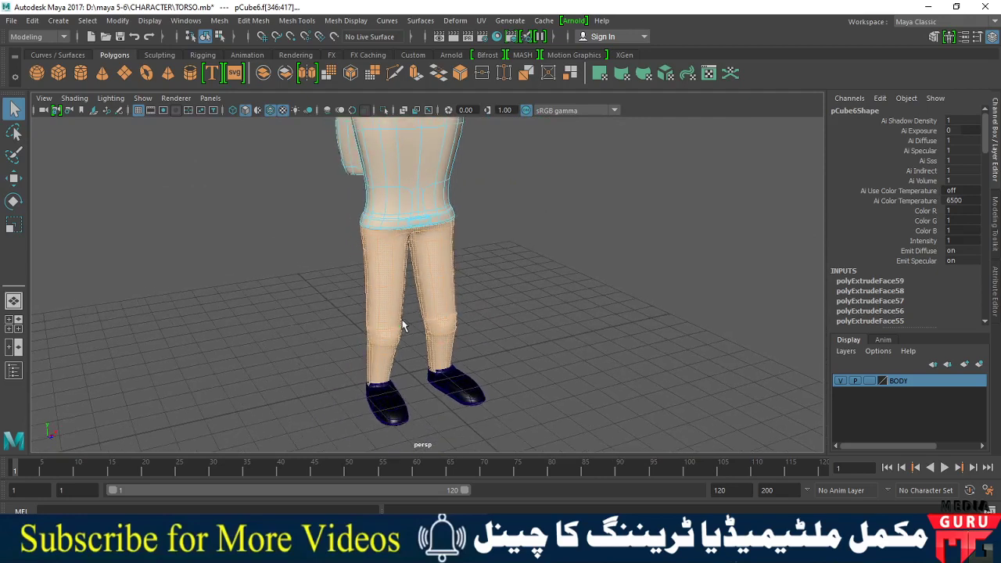
Step: Assign a new Lambert material (lambert3) to the selected trouser faces
right_click(437, 291)
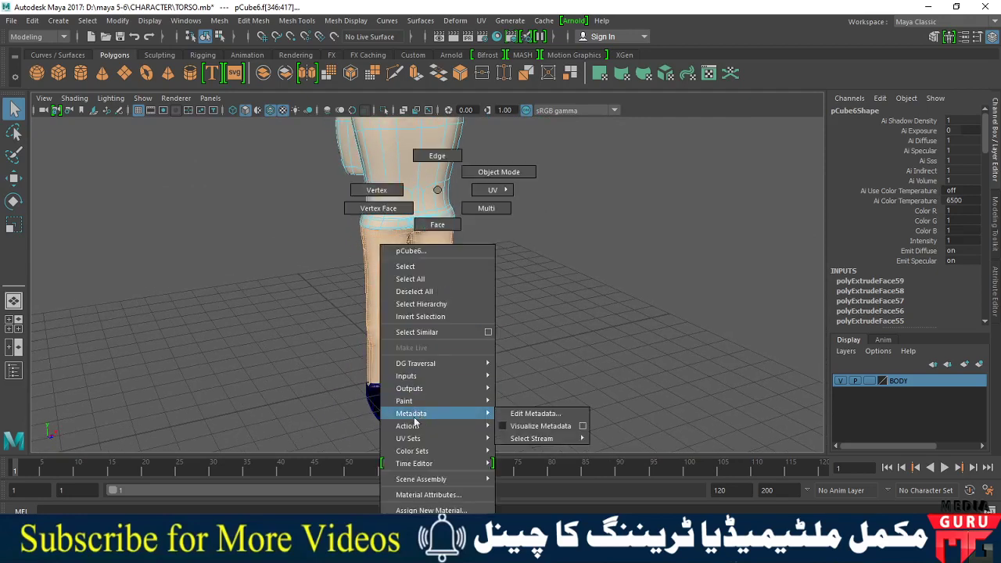
click(431, 509)
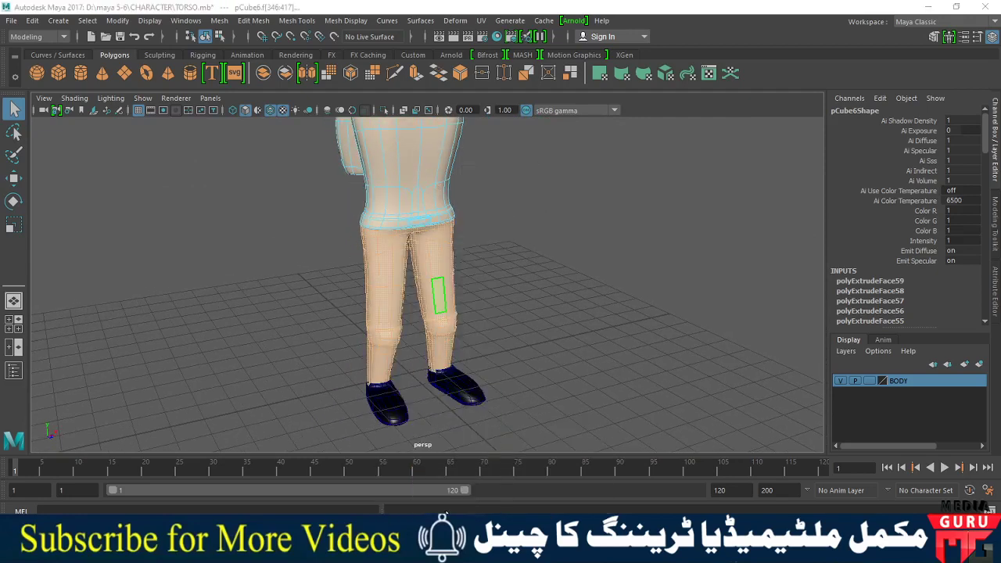
drag(414, 194, 647, 111)
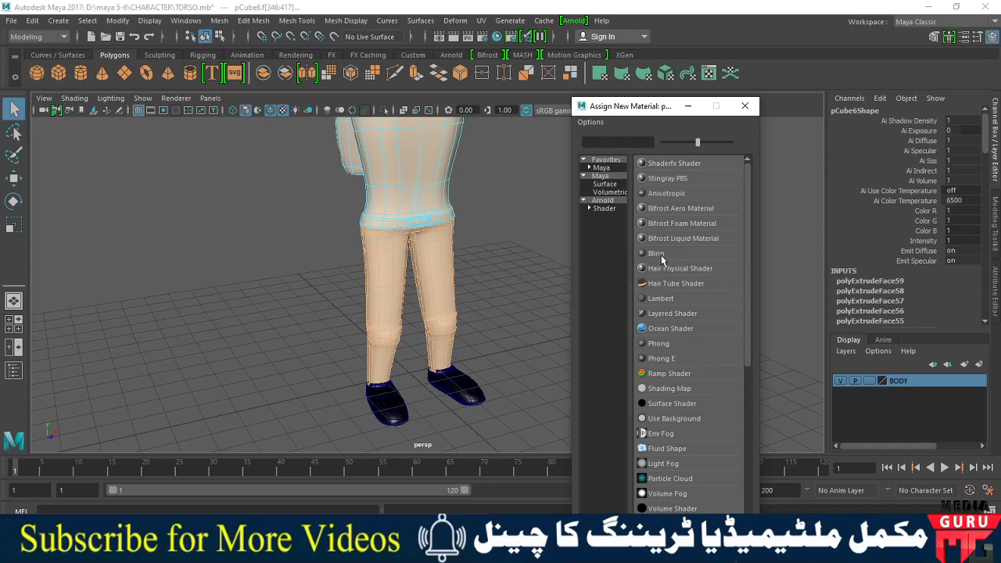
click(661, 300)
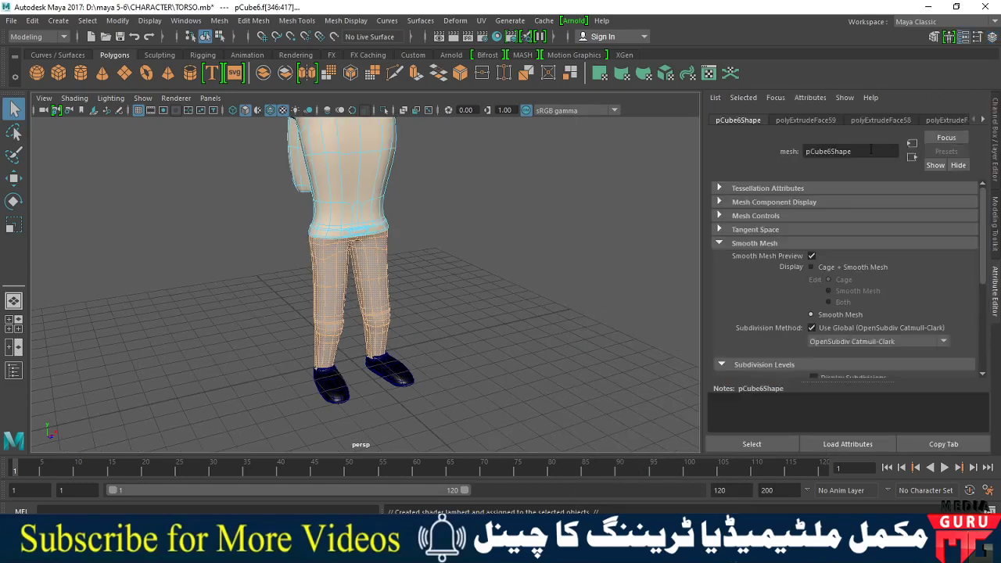
Step: Show the lambert3 material in the Attribute Editor and begin renaming it to jeans
click(984, 119)
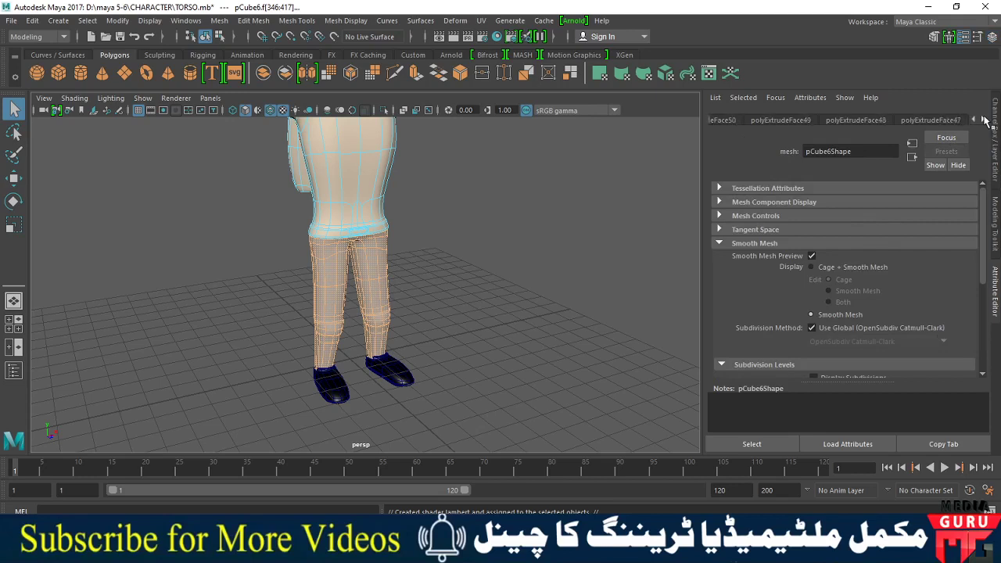
click(984, 119)
click(984, 119)
click(984, 119)
click(983, 119)
click(984, 119)
click(984, 119)
click(983, 119)
click(984, 119)
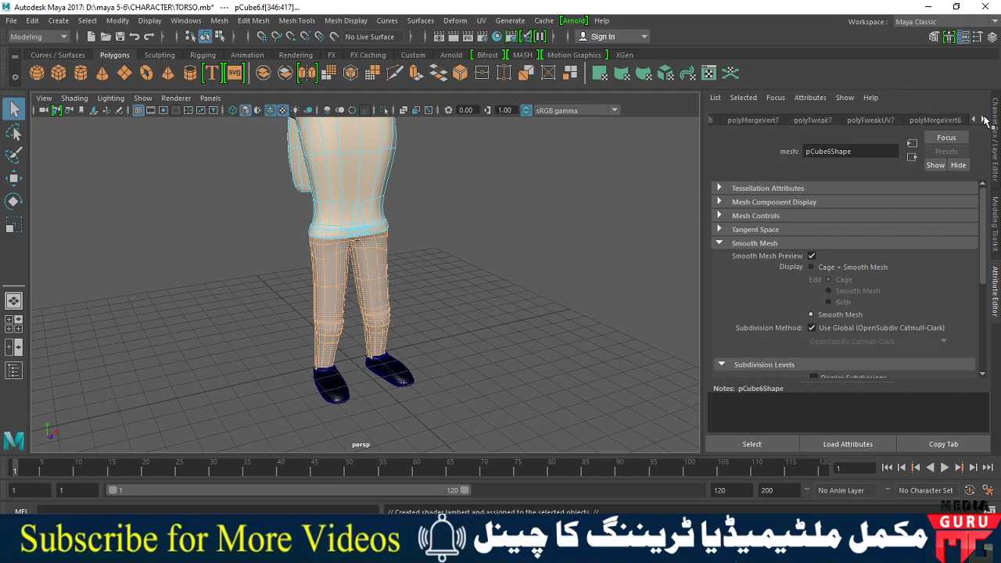
click(983, 118)
click(983, 119)
click(984, 119)
click(984, 118)
click(983, 119)
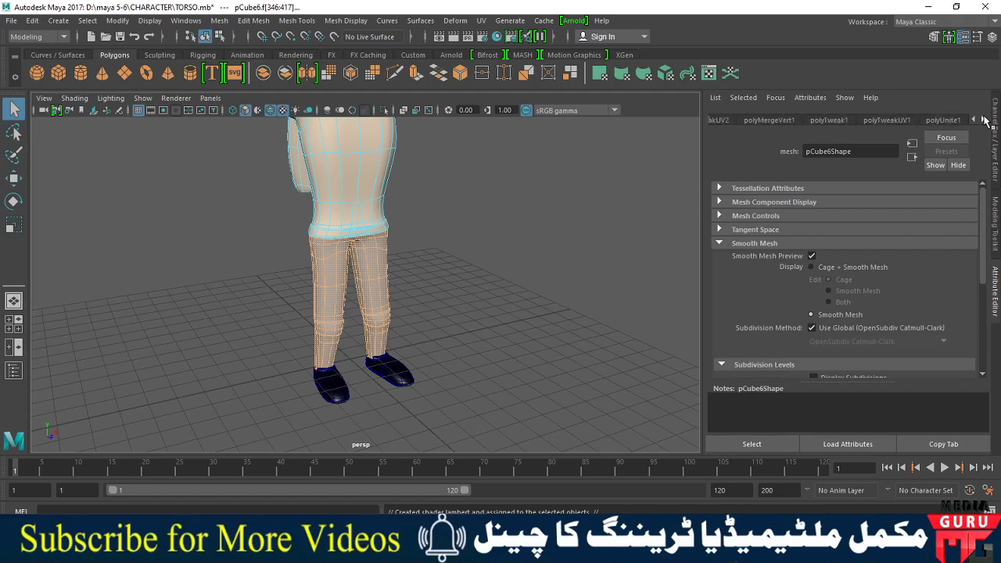
click(984, 119)
click(984, 119)
click(984, 119)
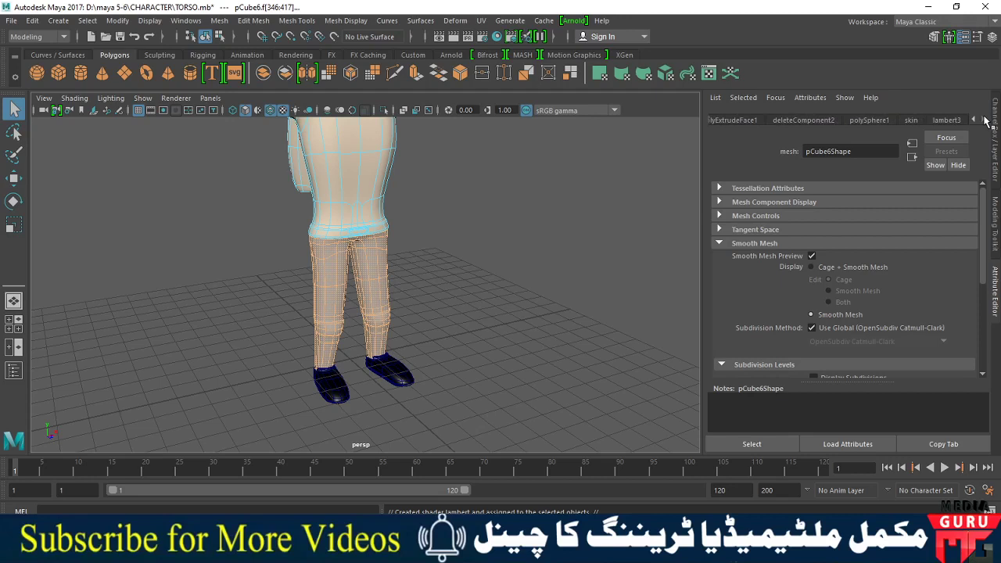
click(950, 123)
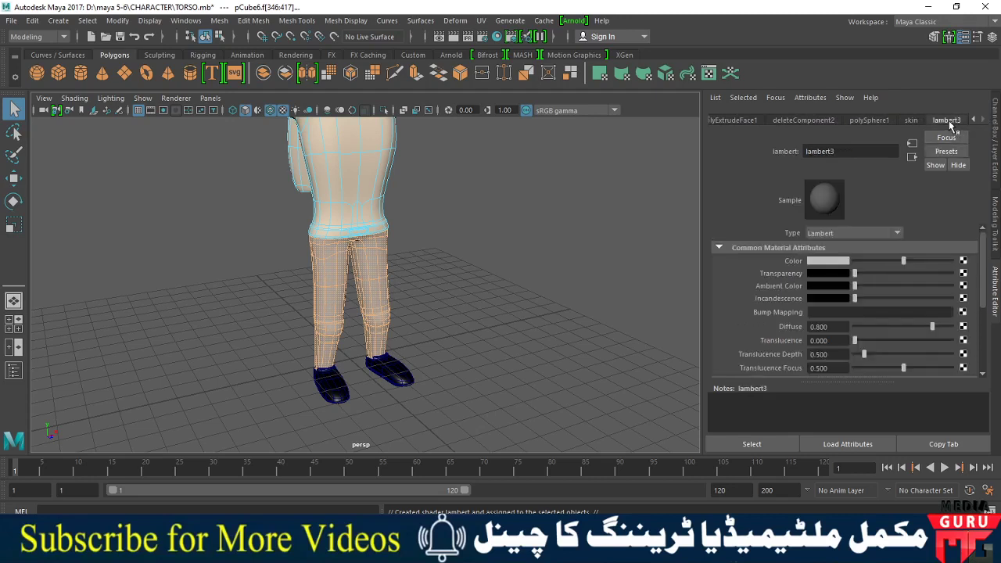
double_click(833, 151)
text(jeans)
Step: Confirm the name jeans and set its colour to dark blue (H 214.61, S 1.000, V 0.432)
key(Return)
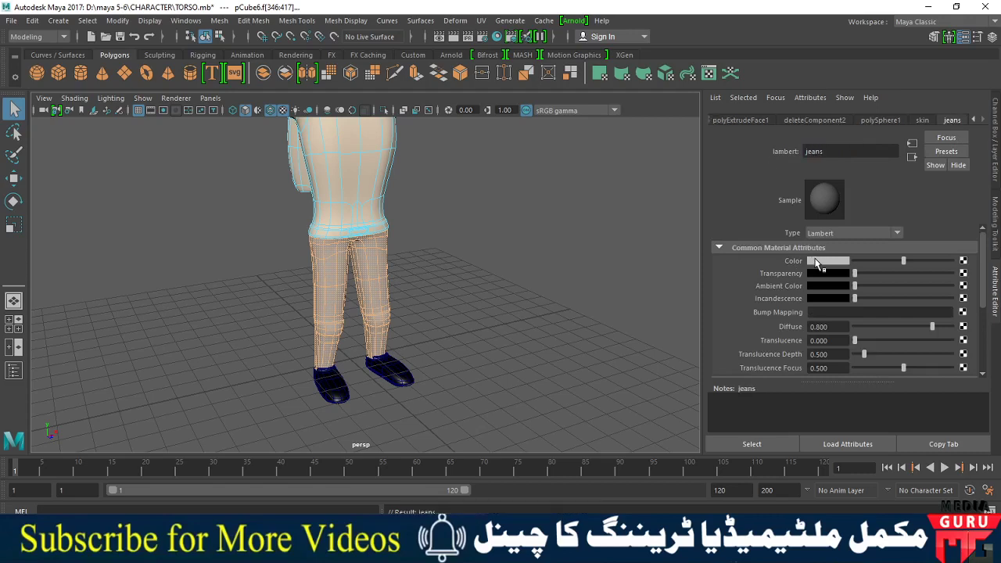
click(815, 262)
click(817, 295)
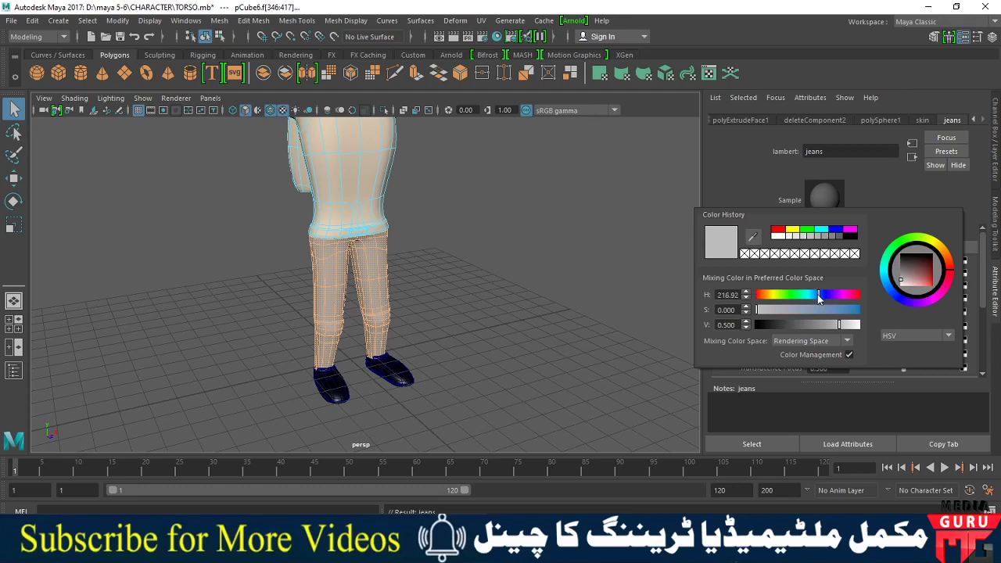
click(817, 296)
click(833, 310)
mouse_move(833, 310)
mouse_down()
mouse_move(858, 313)
mouse_move(837, 333)
mouse_up()
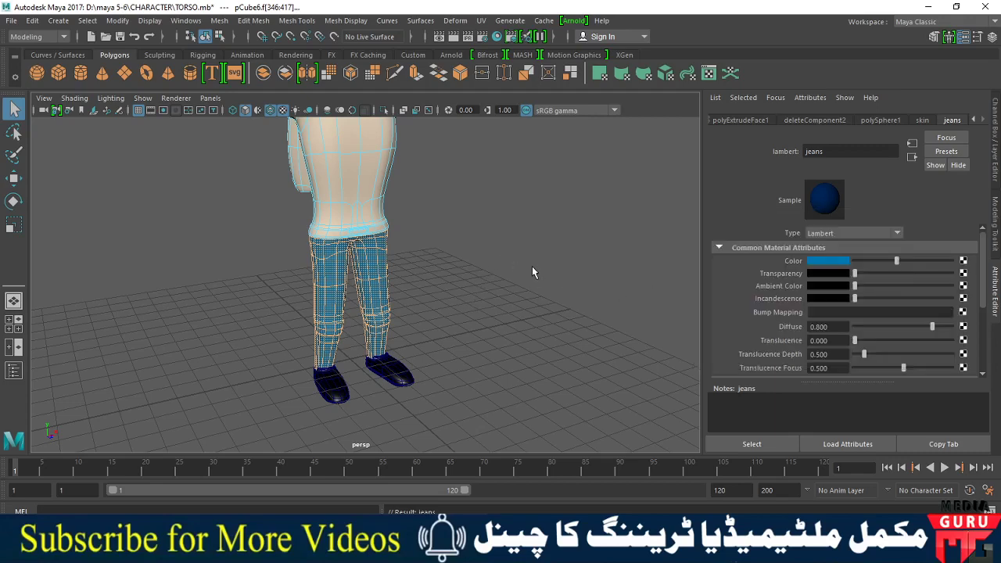
Step: Clear the selection, zoom in close on the blue jeans, and pick a face on the right leg
click(494, 289)
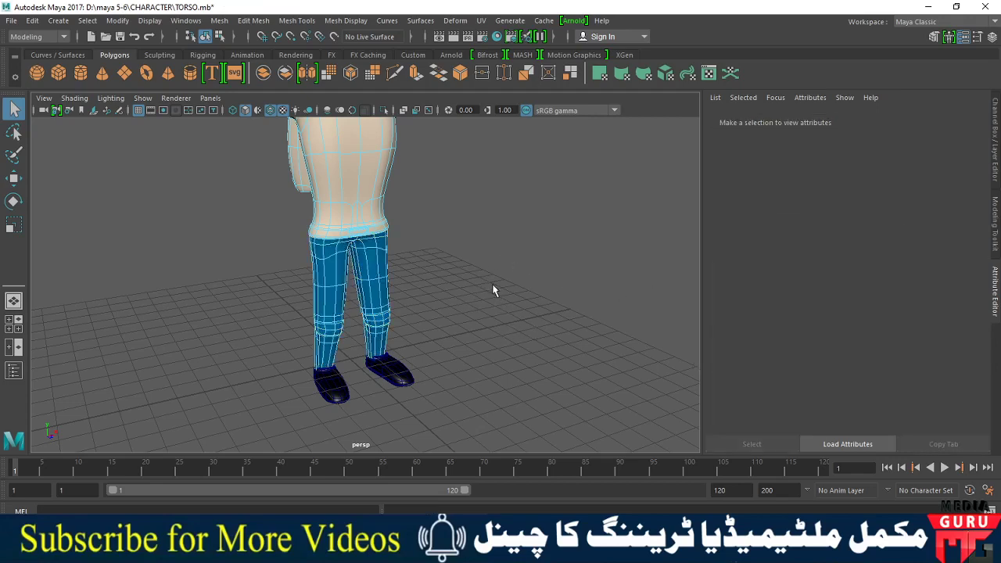
mouse_move(474, 331)
alt+mouse_down()
mouse_move(516, 326)
mouse_move(438, 330)
alt+mouse_up()
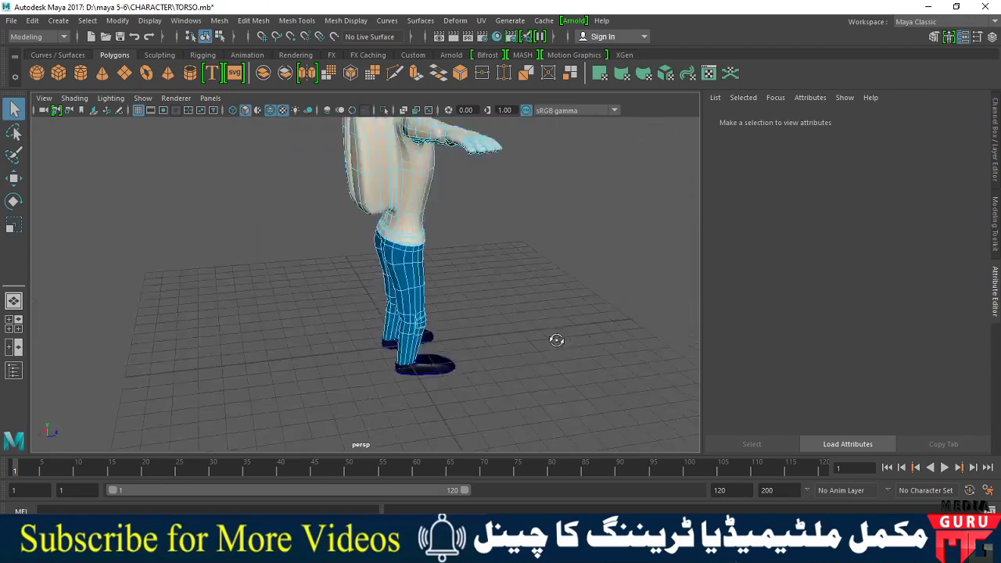
scroll(438, 330, up, 5)
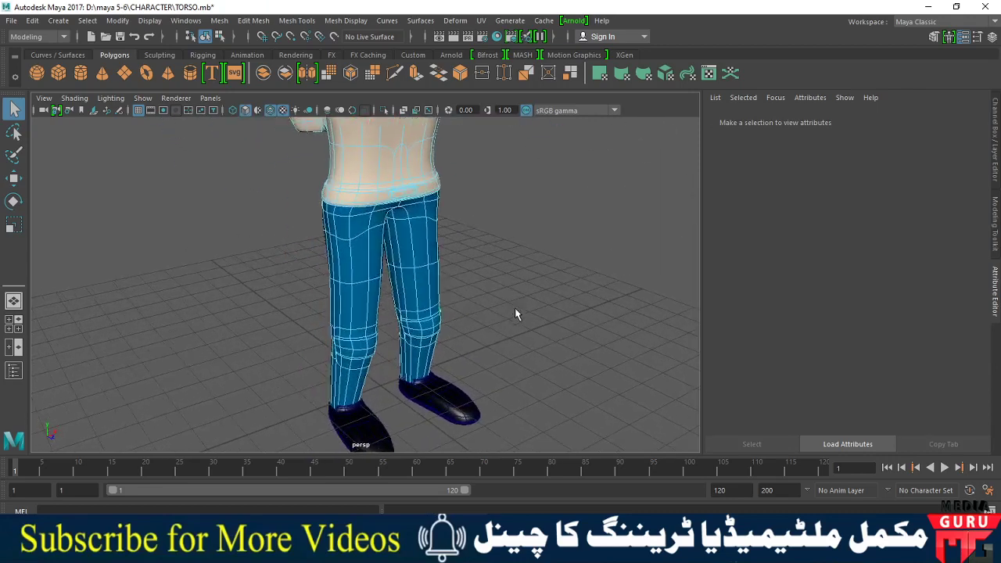
alt+drag(514, 307, 560, 320)
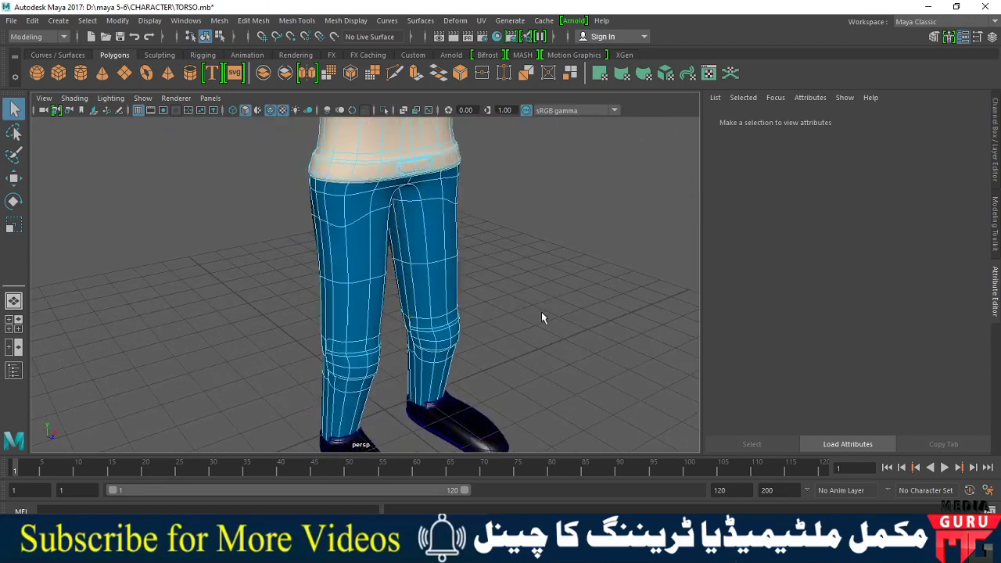
click(436, 235)
Step: Raise the jeans colour value from 0.432 to 0.718, then deselect and view the whole character
right_click(436, 235)
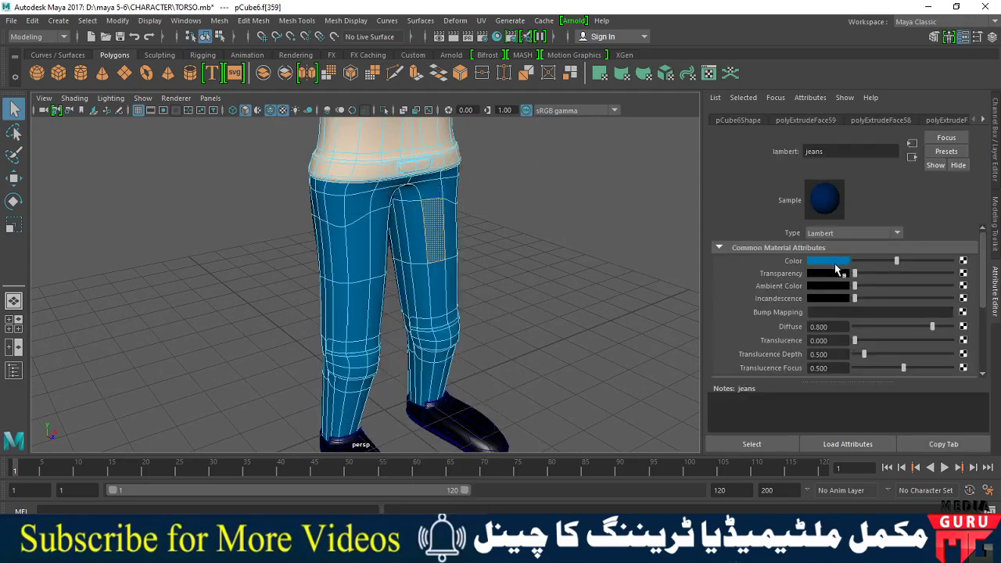
click(835, 266)
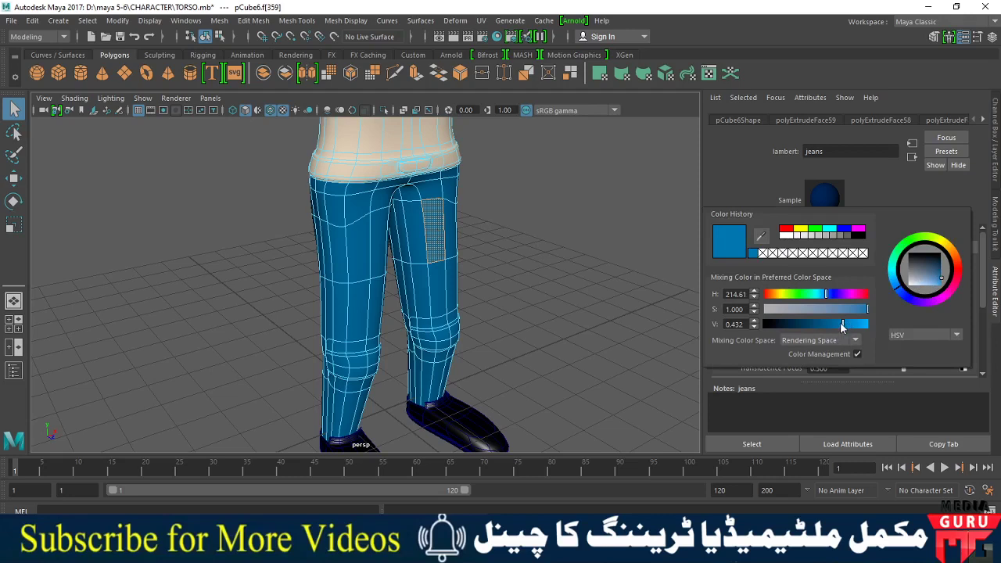
mouse_move(842, 327)
mouse_down()
mouse_move(824, 333)
mouse_move(854, 337)
mouse_up()
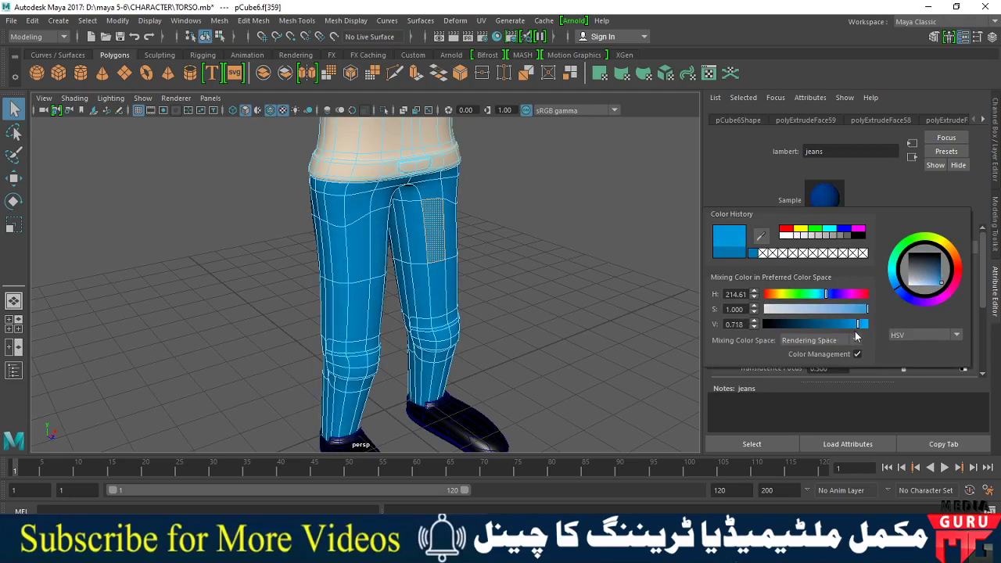
click(497, 217)
mouse_move(578, 335)
alt+mouse_down()
mouse_move(469, 297)
mouse_move(577, 279)
mouse_move(429, 309)
mouse_move(382, 298)
alt+mouse_up()
Step: Orbit behind the character and zoom in close on the backpack
scroll(474, 309, up, 2)
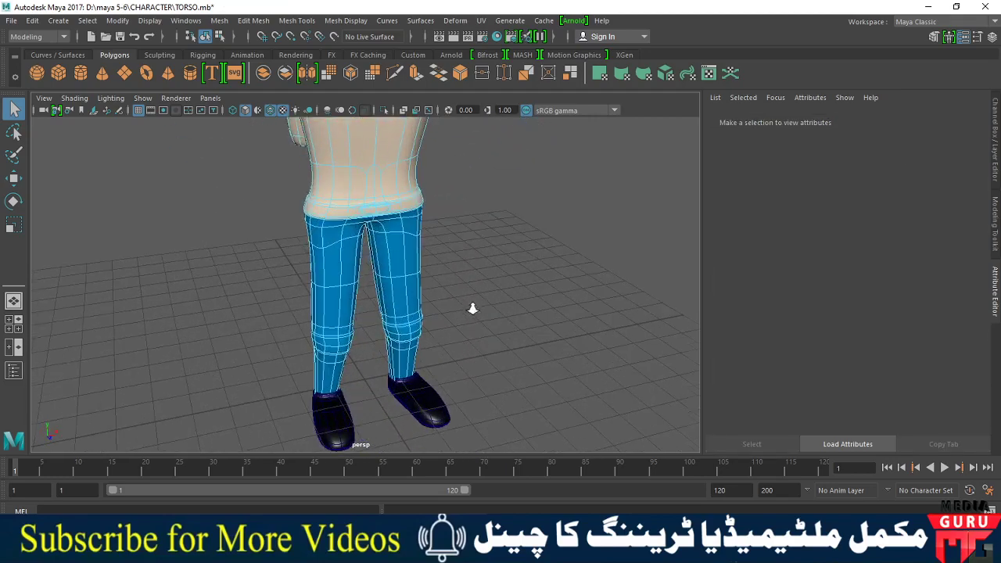
scroll(459, 235, up, 2)
scroll(425, 286, up, 2)
scroll(430, 359, up, 2)
mouse_move(429, 359)
alt+mouse_down()
mouse_move(419, 331)
mouse_move(407, 336)
mouse_move(350, 308)
mouse_move(532, 383)
mouse_move(501, 324)
mouse_move(454, 368)
mouse_move(336, 330)
mouse_move(347, 290)
alt+mouse_up()
scroll(420, 331, down, 3)
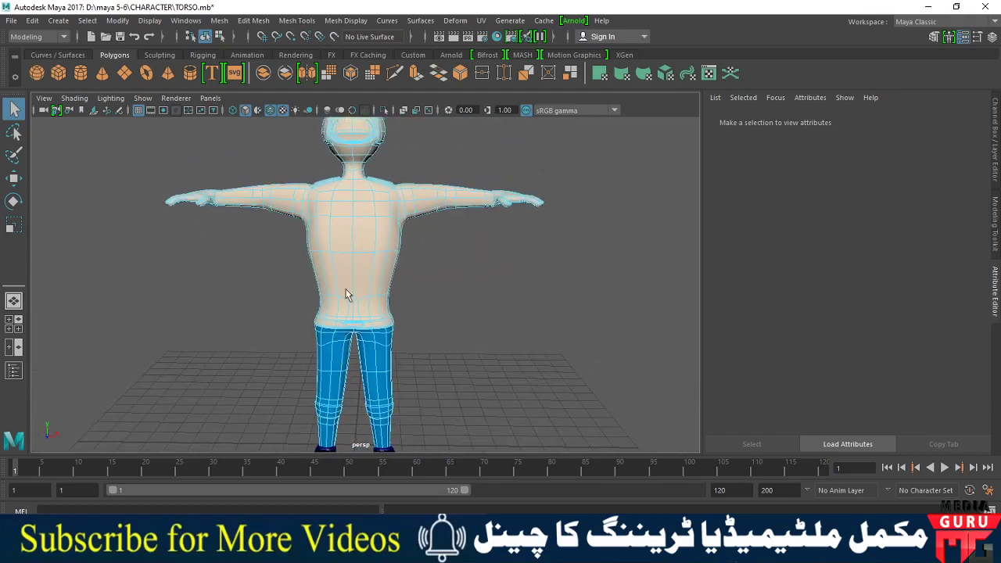
alt+drag(398, 263, 612, 292)
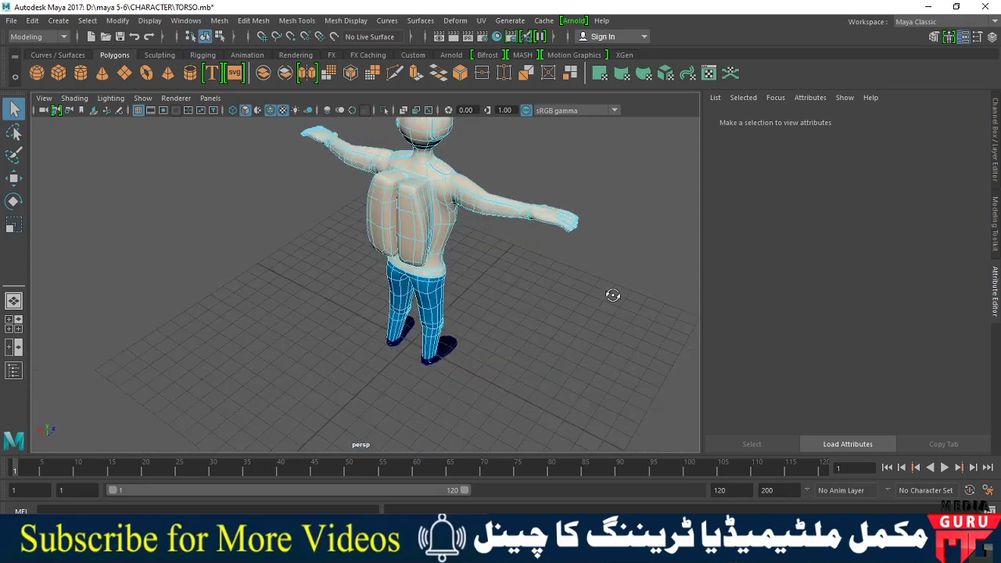
scroll(578, 301, up, 2)
scroll(427, 354, up, 2)
mouse_move(427, 354)
alt+mouse_down()
mouse_move(540, 339)
mouse_move(402, 329)
alt+mouse_up()
scroll(438, 340, up, 2)
scroll(437, 320, up, 1)
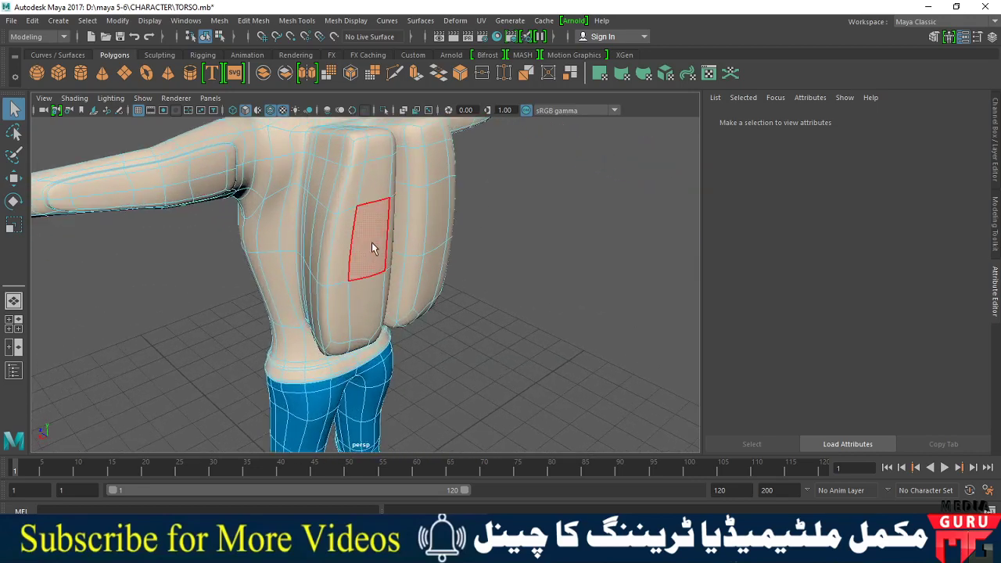
Step: Pick two backpack faces and grow the selection across the backpack
click(369, 238)
shift+click(439, 230)
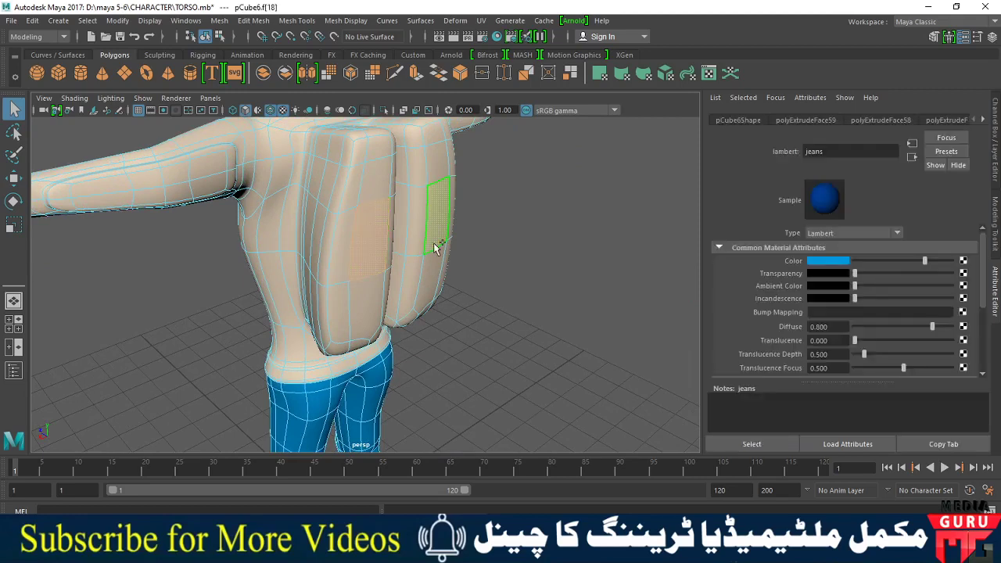
shift+right_drag(439, 243, 475, 222)
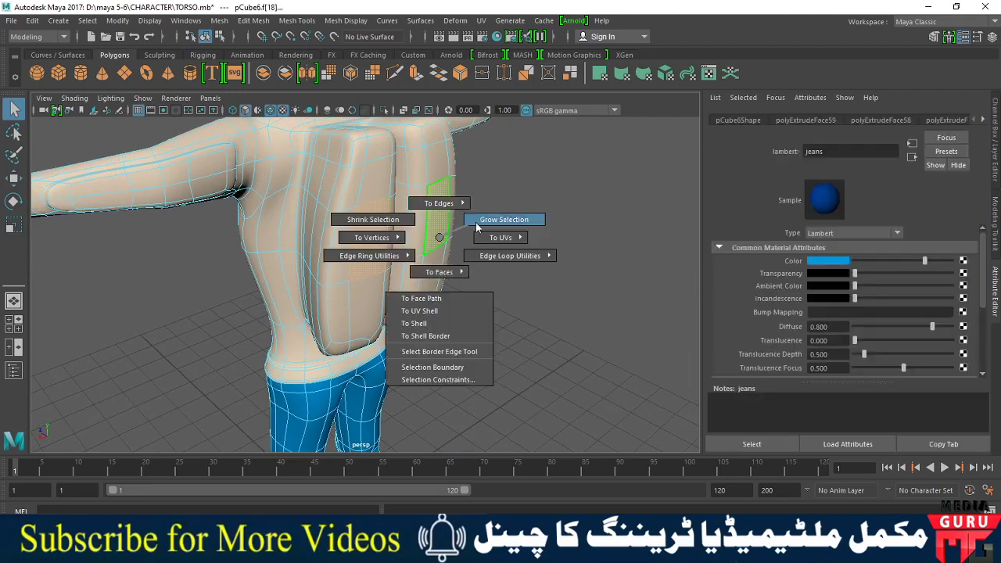
click(435, 356)
Step: Orbit and zoom around the character to check the backpack selection from behind
alt+drag(436, 356, 472, 352)
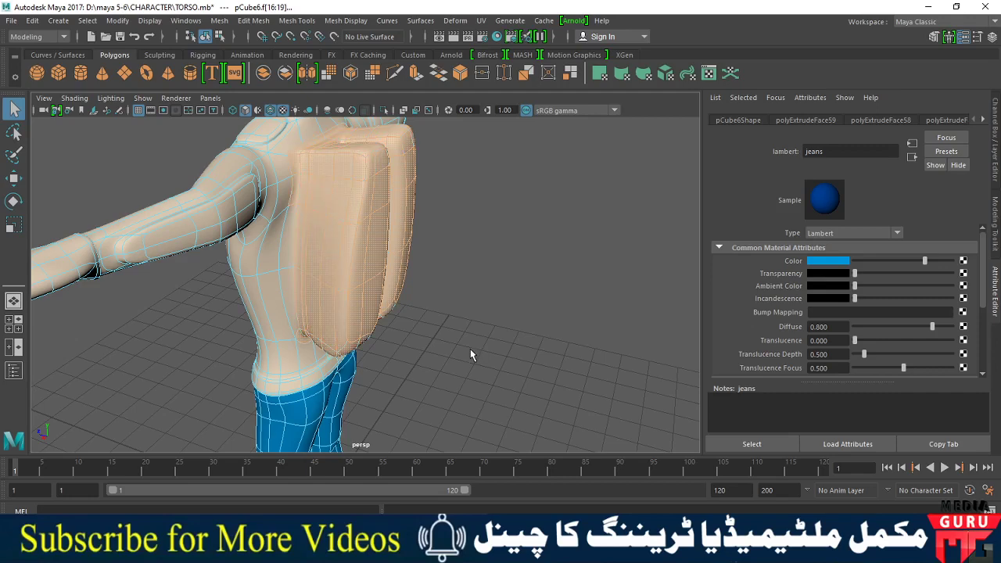
mouse_move(410, 344)
alt+mouse_down()
mouse_move(410, 378)
mouse_move(411, 362)
alt+mouse_up()
scroll(411, 362, up, 5)
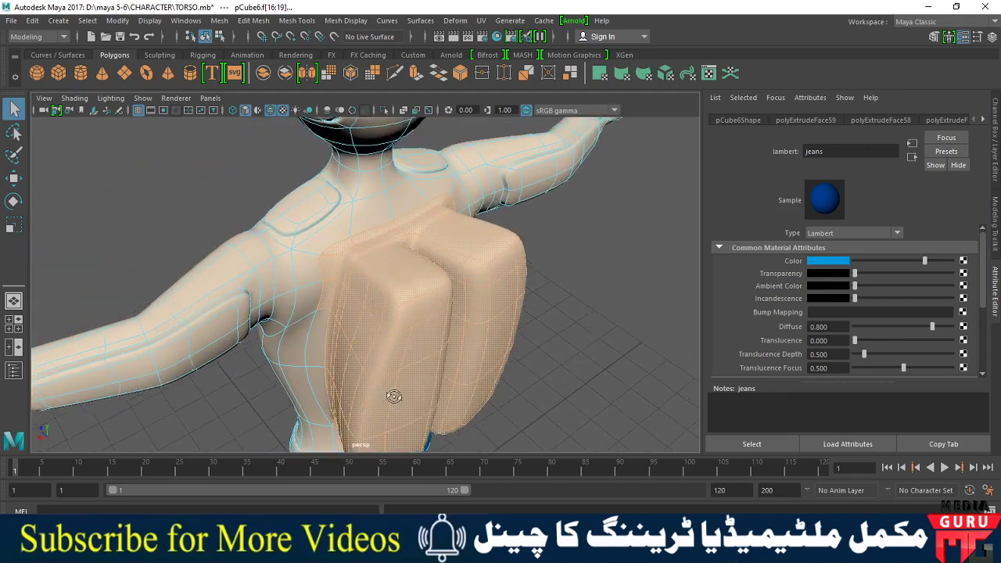
scroll(411, 362, up, 5)
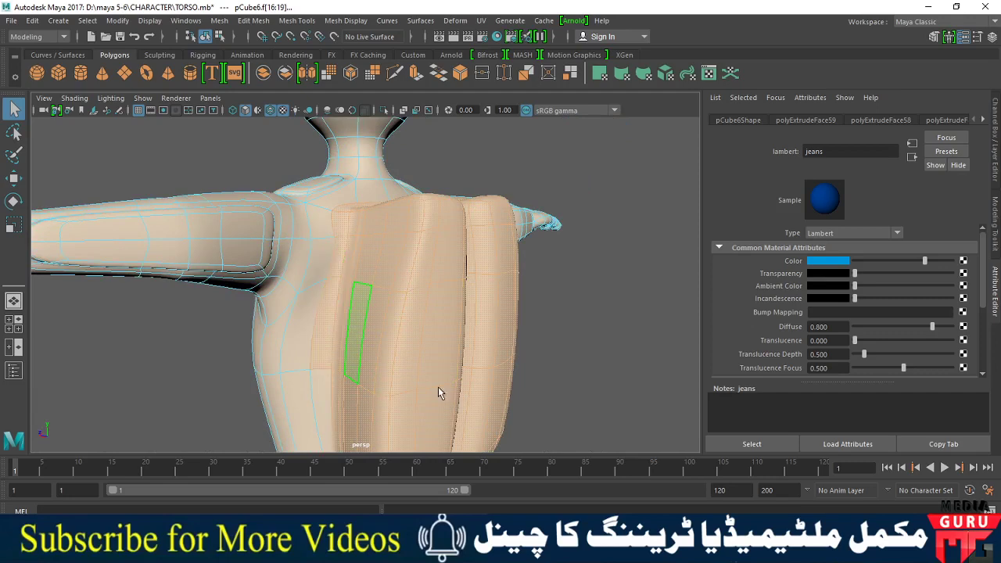
alt+right_drag(408, 363, 409, 268)
alt+drag(409, 268, 423, 361)
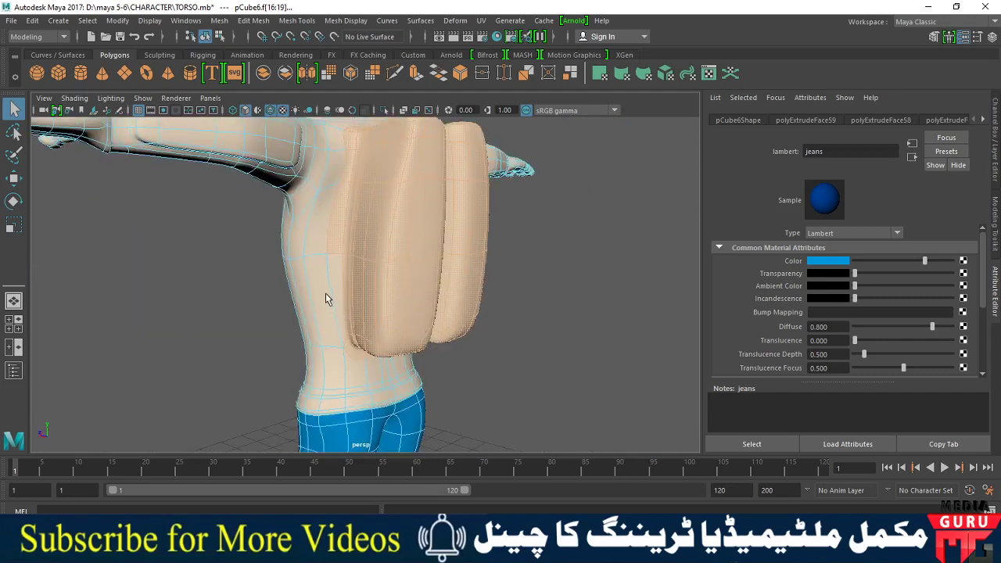
mouse_move(360, 368)
alt+mouse_down()
mouse_move(328, 356)
mouse_move(274, 375)
alt+mouse_up()
Step: Pick the torso face just above the backpack and view it from a three-quarter back angle
click(440, 273)
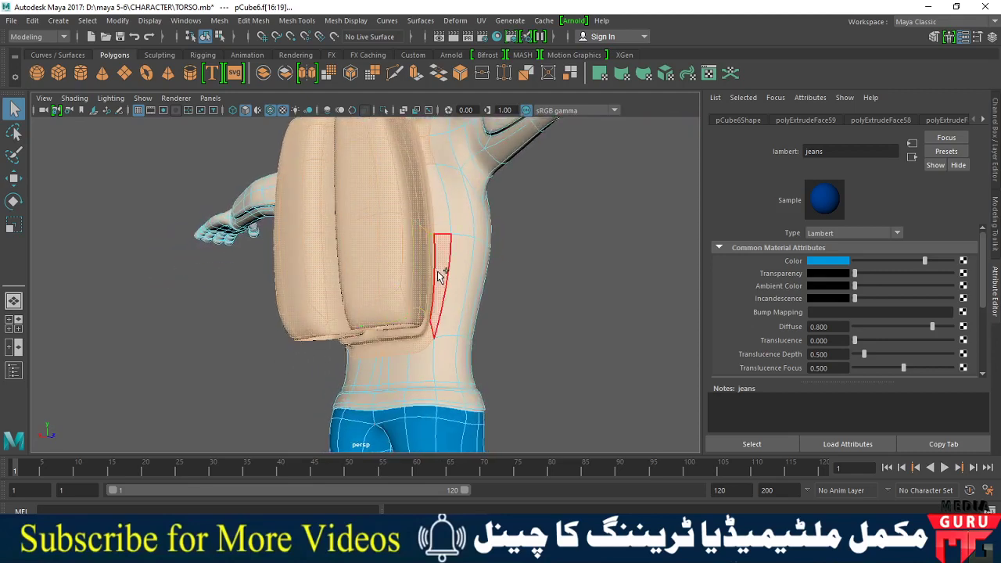
click(439, 216)
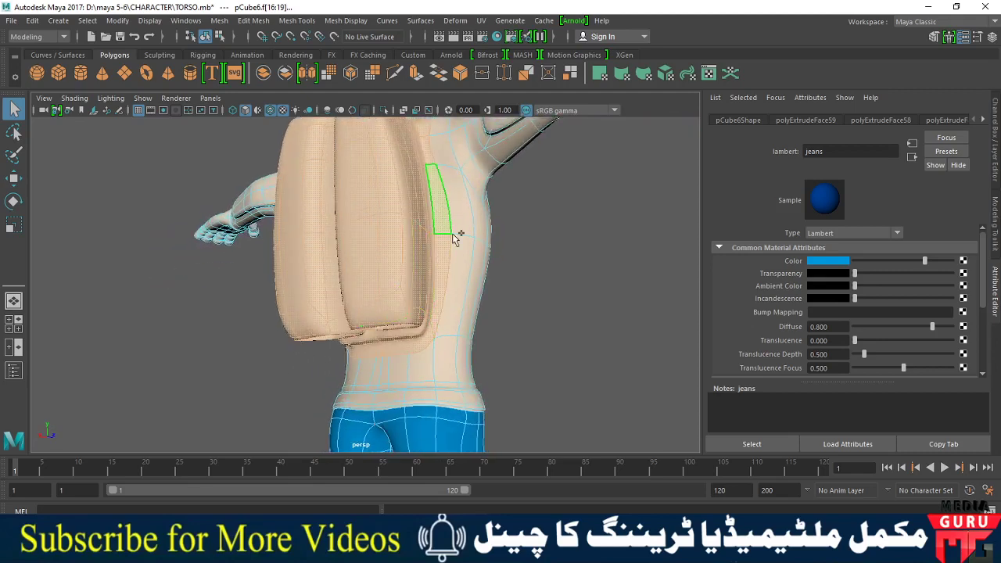
mouse_move(547, 373)
alt+mouse_down()
mouse_move(448, 409)
mouse_move(477, 398)
mouse_move(471, 405)
mouse_move(474, 387)
alt+mouse_up()
scroll(471, 398, up, 2)
scroll(487, 404, up, 2)
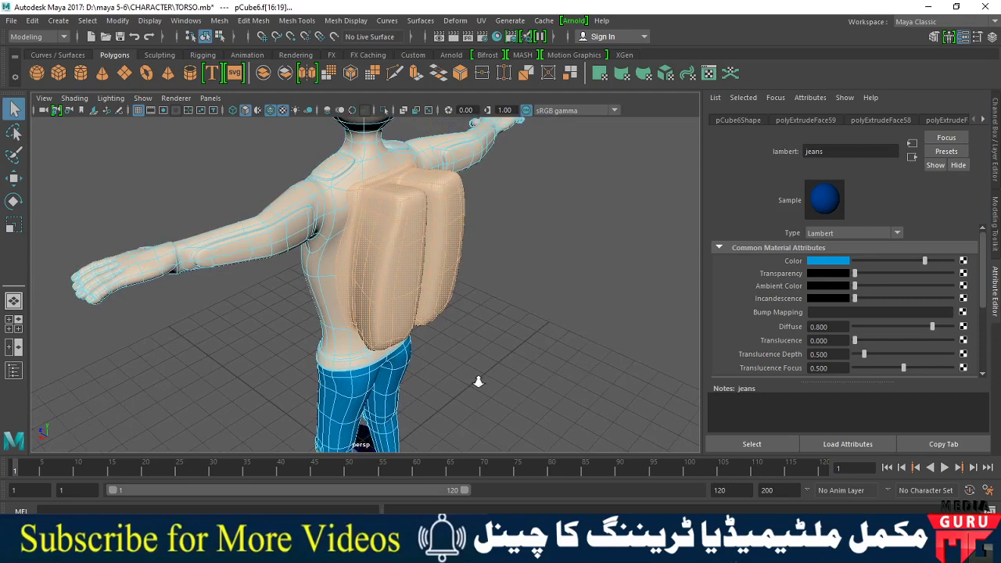
Step: Assign a new Phong material from Maya favourites to the selected backpack faces
right_click(392, 258)
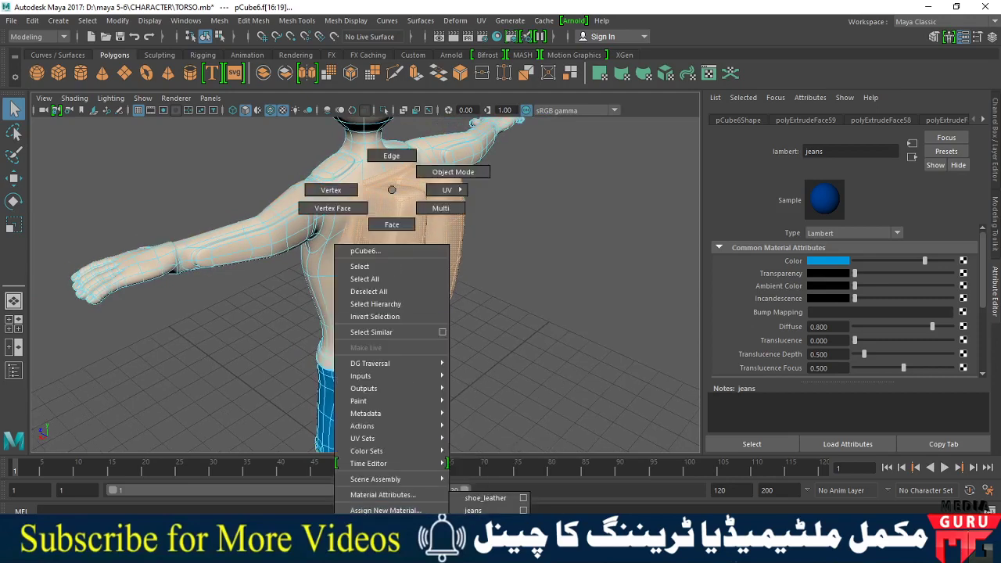
click(386, 509)
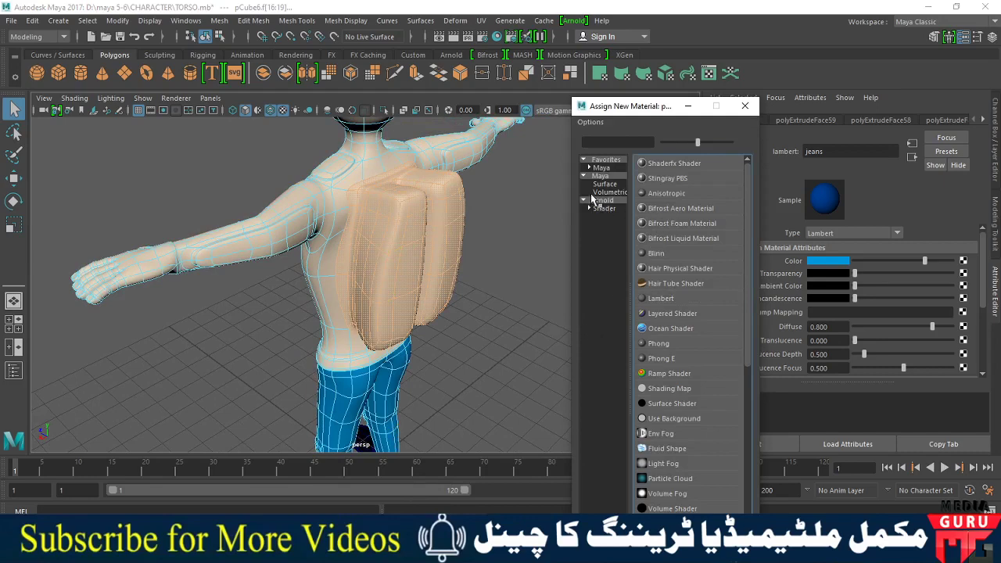
click(602, 169)
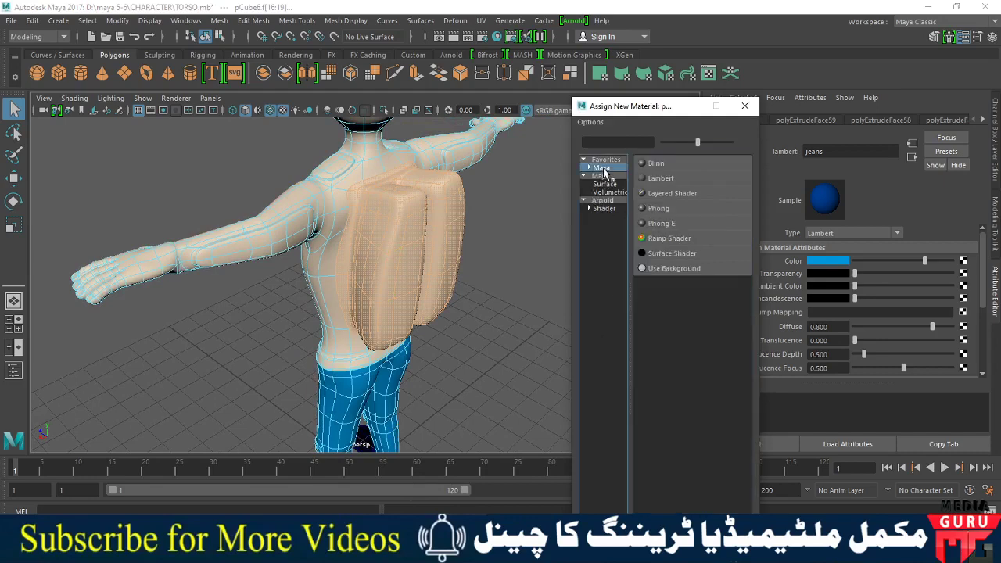
click(657, 209)
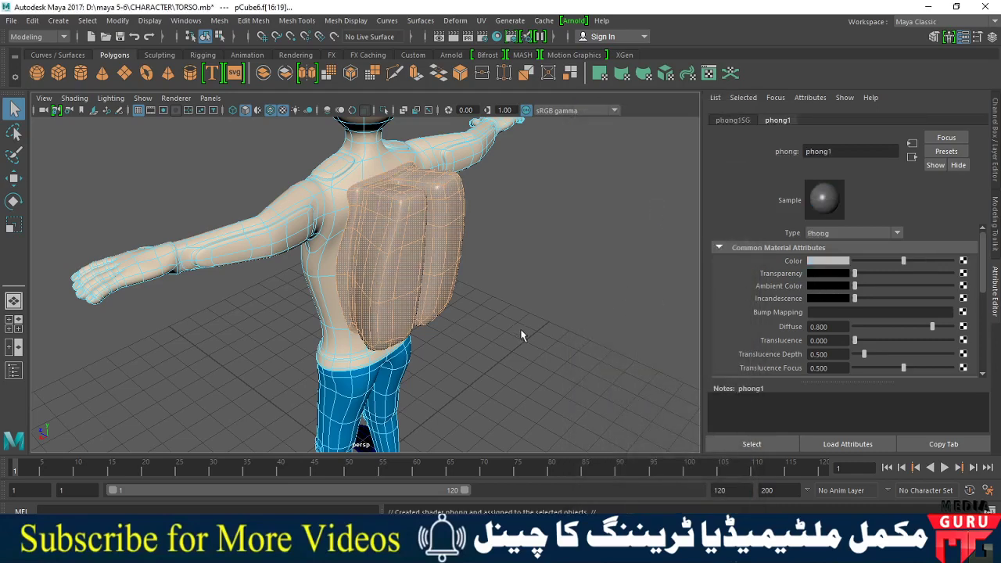
alt+drag(521, 310, 510, 312)
alt+right_drag(510, 312, 559, 334)
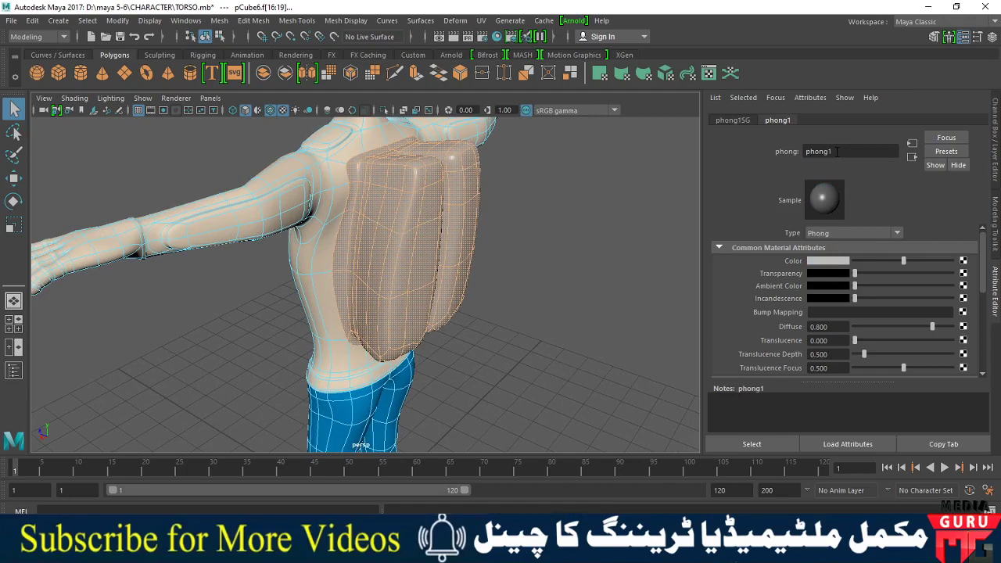
Step: Rename the backpack's phong1 material to 'cylinder' in the Attribute Editor
double_click(835, 151)
text(cylinder)
key(Return)
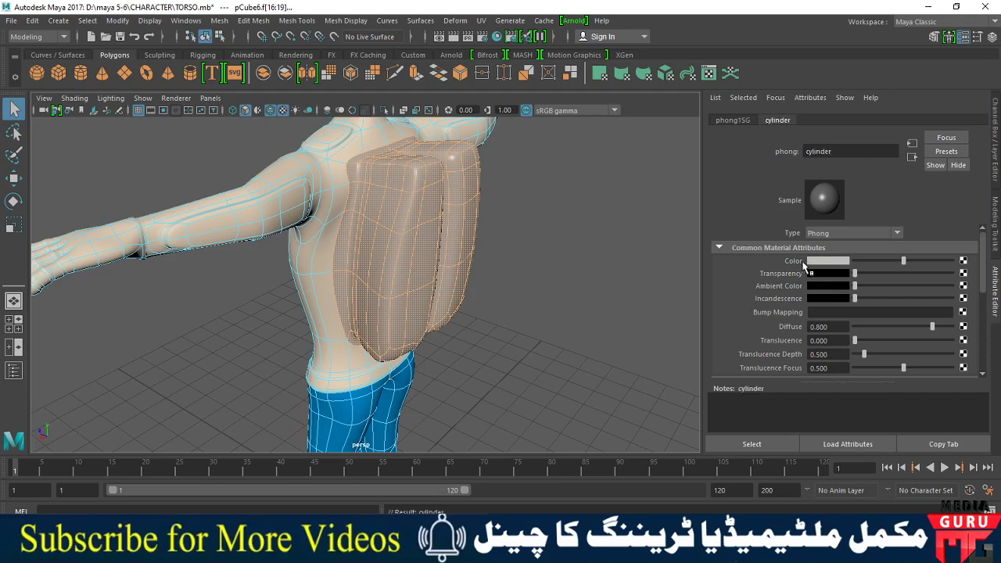
click(830, 261)
click(835, 262)
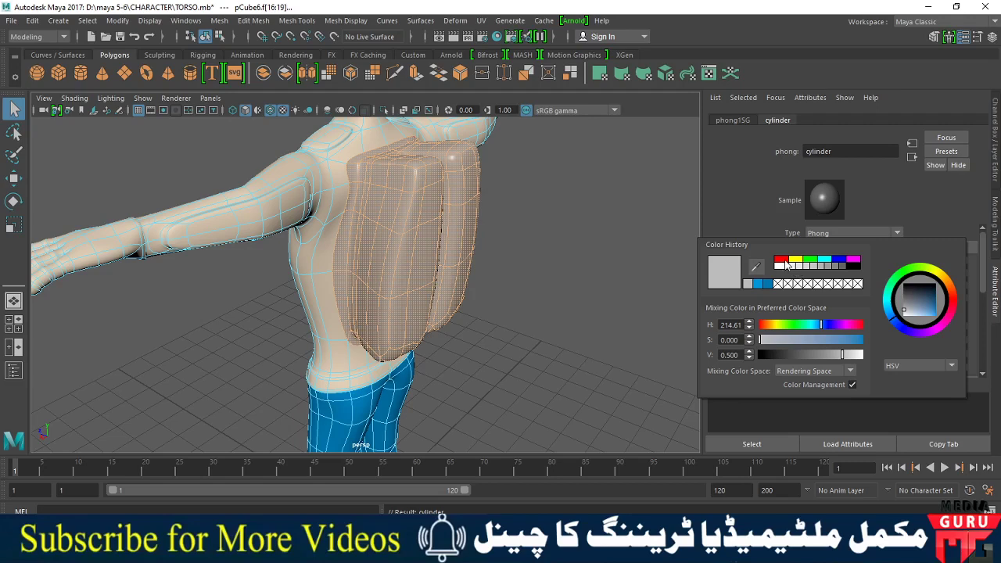
Step: Colour the cylinder material a deep dark red and deselect to see the red backpack
click(784, 262)
mouse_move(828, 354)
mouse_down()
mouse_move(811, 356)
mouse_move(826, 356)
mouse_up()
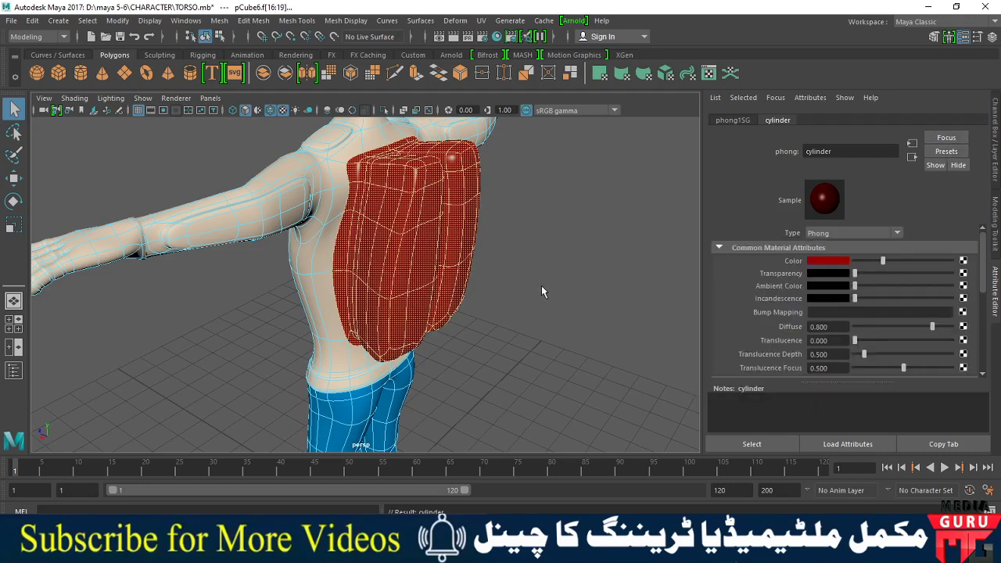
alt+drag(541, 291, 522, 275)
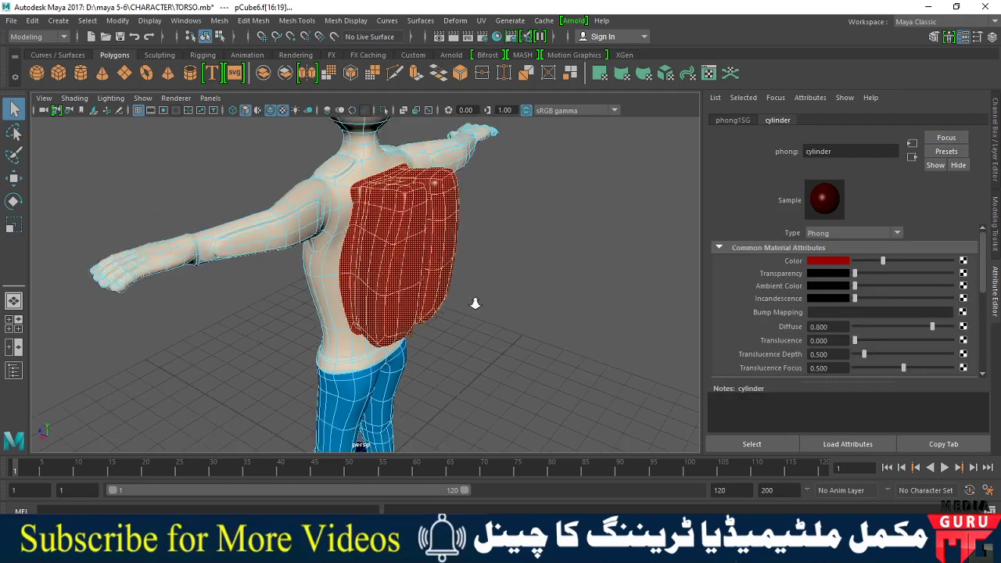
click(524, 266)
mouse_move(542, 313)
alt+mouse_down()
mouse_move(288, 305)
mouse_move(337, 332)
mouse_move(365, 313)
alt+mouse_up()
alt+right_drag(364, 313, 456, 342)
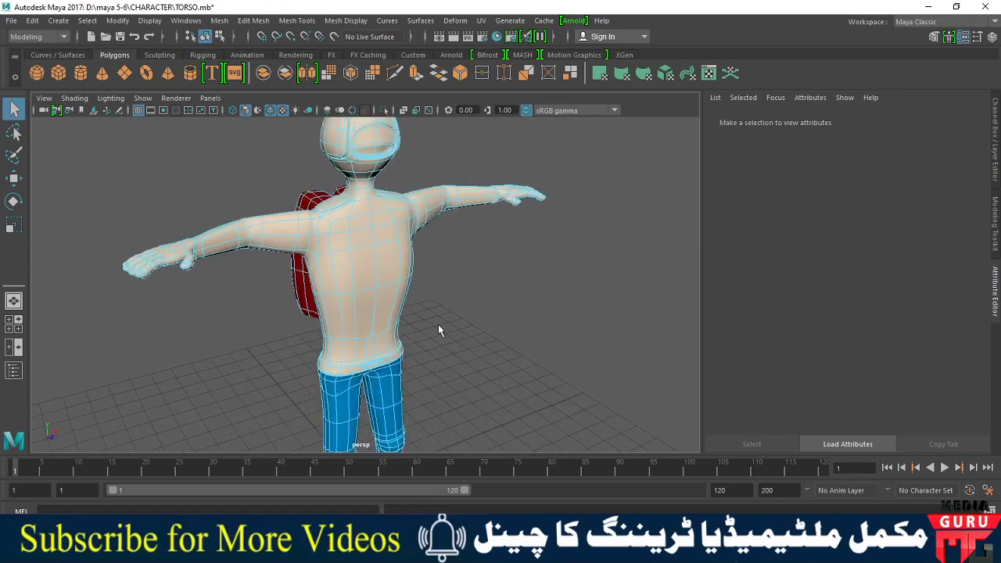
Step: Tumble down to the waist and pick a belt-loop face on the waistband
alt+drag(438, 330, 421, 324)
alt+right_drag(420, 324, 455, 358)
mouse_move(454, 357)
alt+mouse_down()
mouse_move(430, 283)
mouse_move(485, 331)
mouse_move(469, 339)
alt+mouse_up()
alt+right_drag(469, 340, 518, 369)
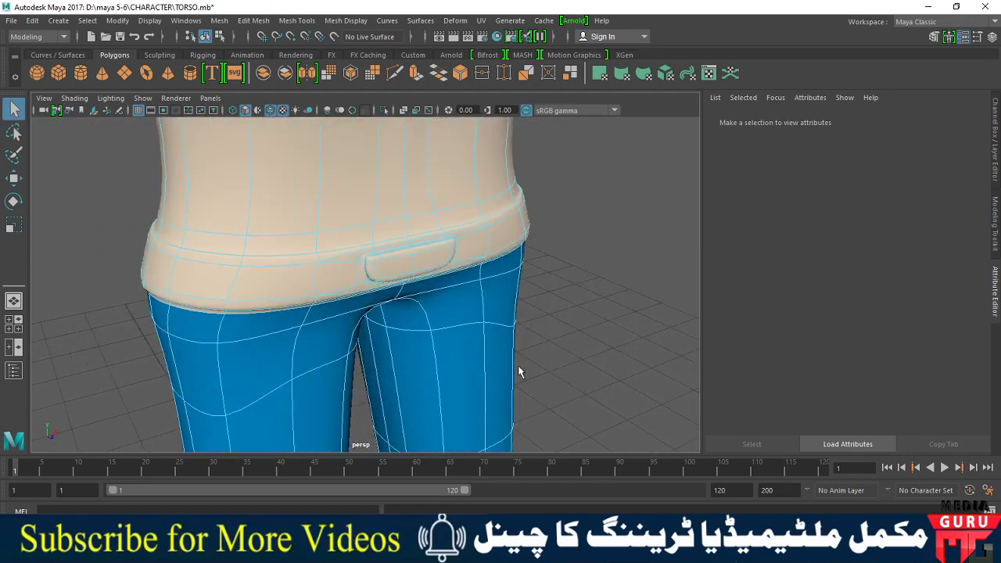
click(427, 261)
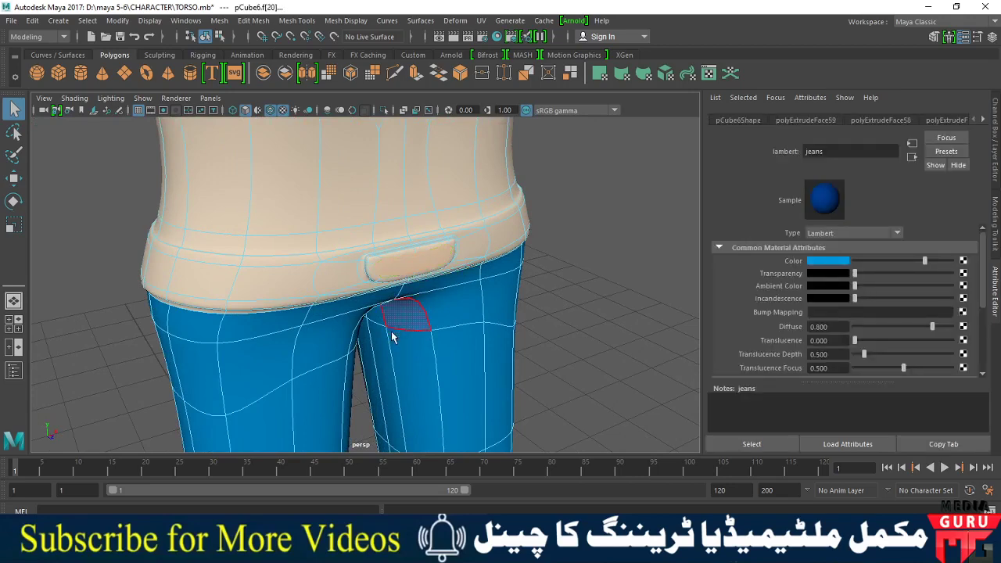
click(325, 336)
alt+drag(324, 336, 552, 358)
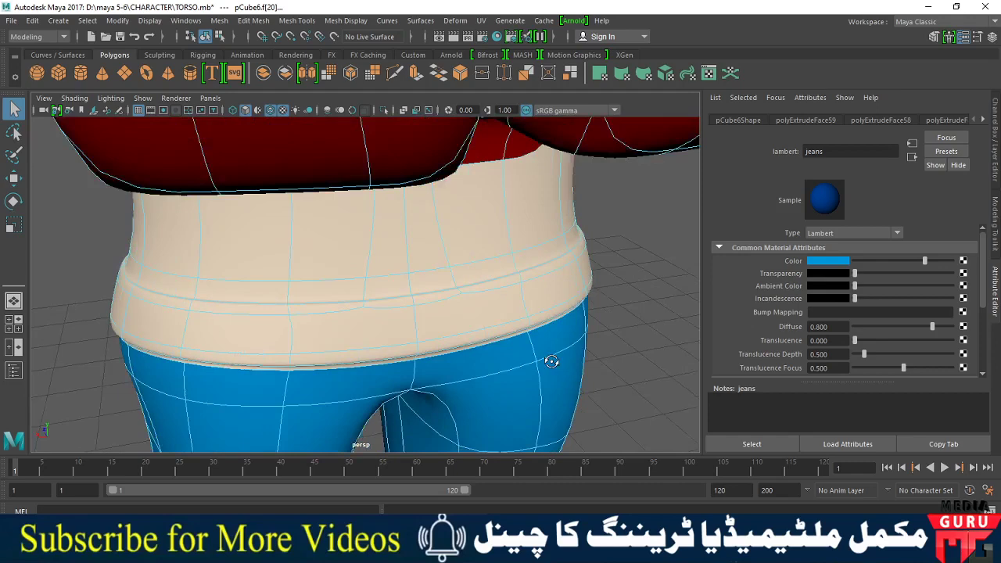
Step: Select front waistband faces, try growing the selection along the band, then undo it
click(375, 329)
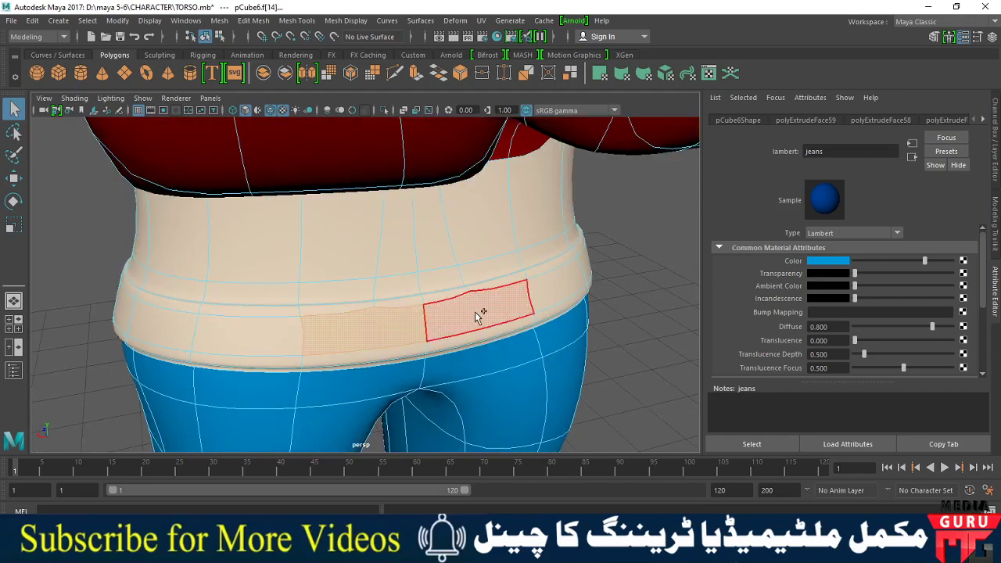
shift+click(476, 315)
alt+drag(531, 375, 430, 328)
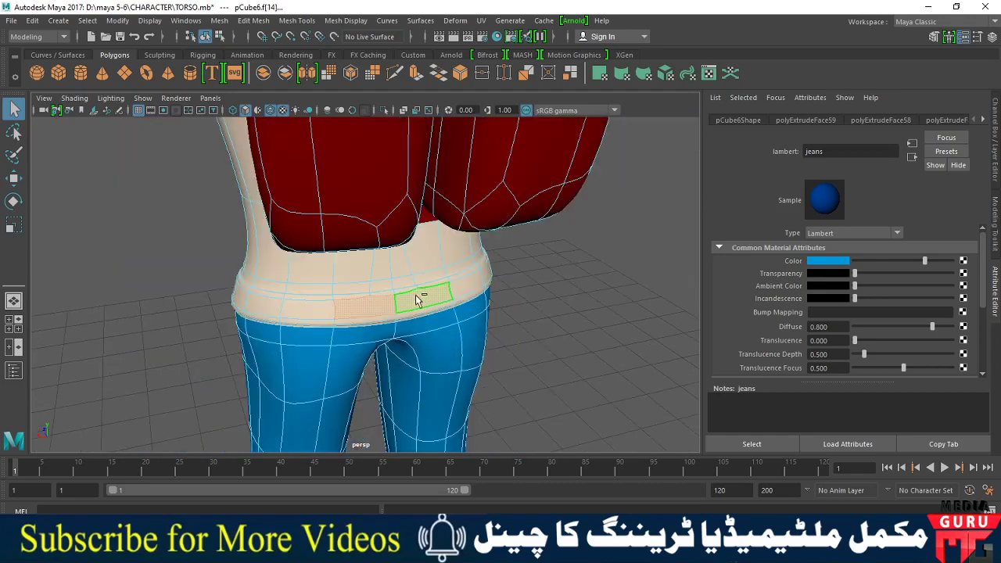
shift+right_drag(415, 296, 473, 279)
click(473, 279)
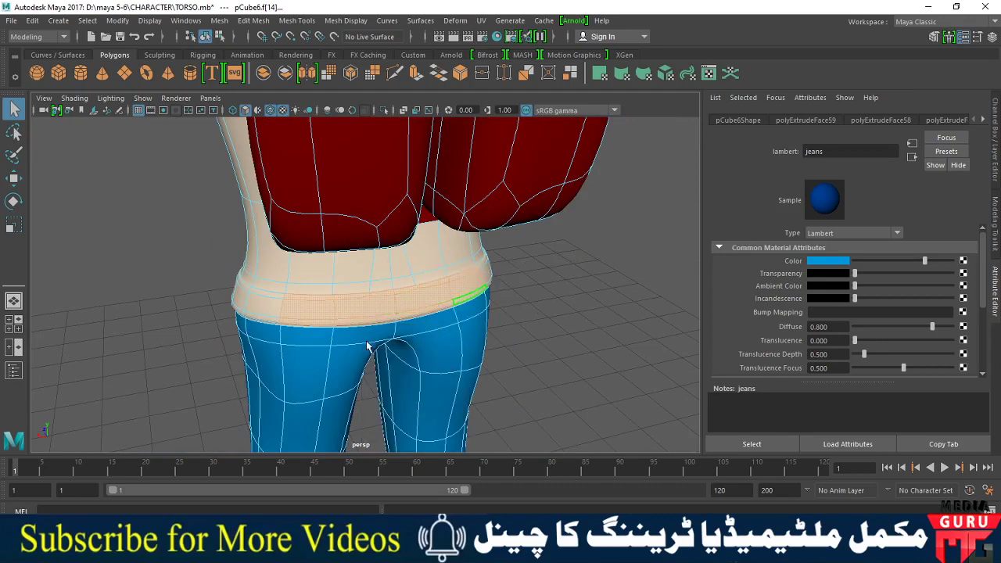
alt+drag(367, 347, 391, 353)
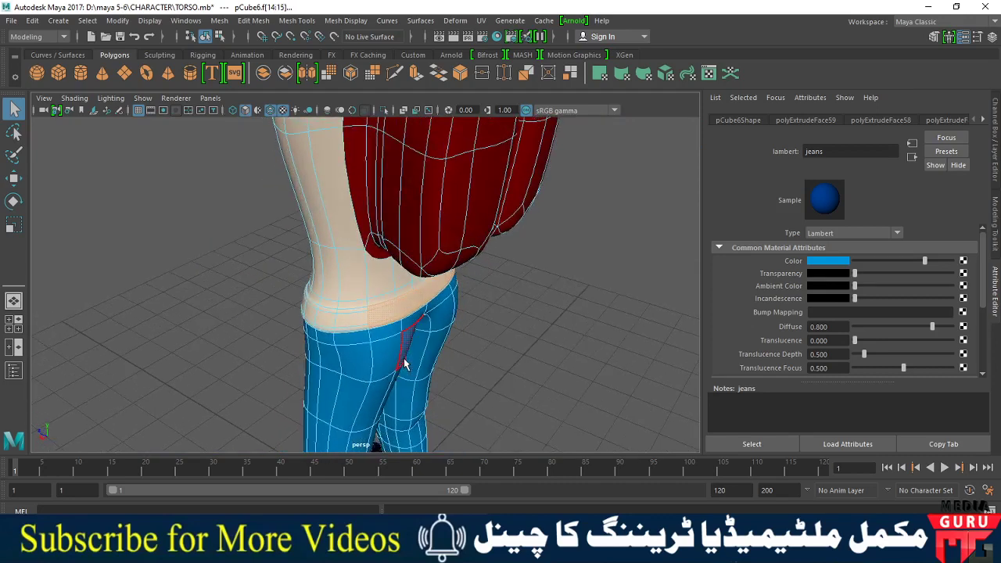
key(ctrl+z)
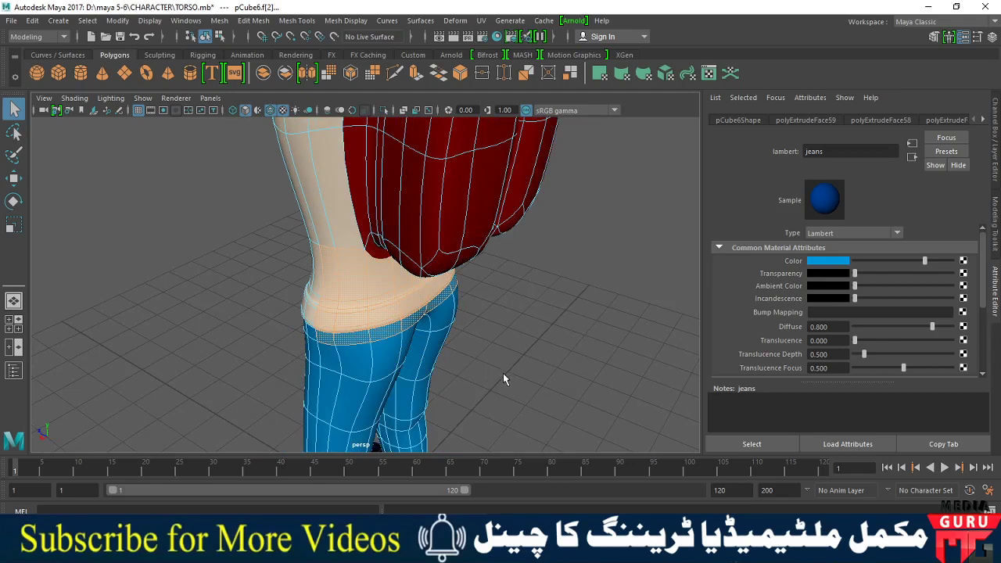
Step: Turn to the back and select the run of waistband faces on the left side
mouse_move(503, 373)
alt+mouse_down()
mouse_move(435, 364)
mouse_move(414, 391)
mouse_move(357, 368)
alt+mouse_up()
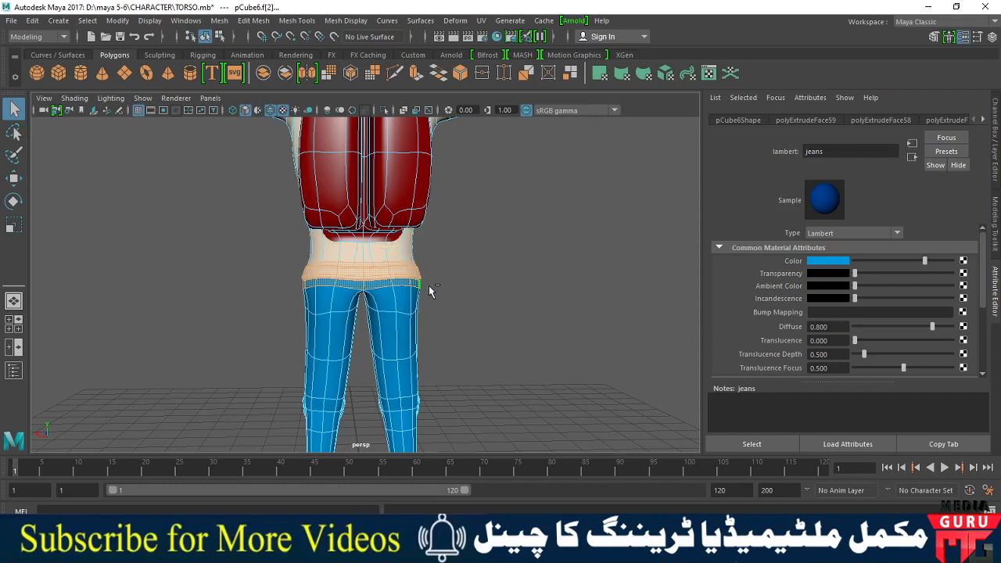
drag(438, 291, 284, 307)
mouse_move(361, 359)
alt+mouse_down()
mouse_move(491, 368)
mouse_move(591, 398)
mouse_move(435, 373)
mouse_move(529, 364)
mouse_move(430, 373)
mouse_move(540, 378)
alt+mouse_up()
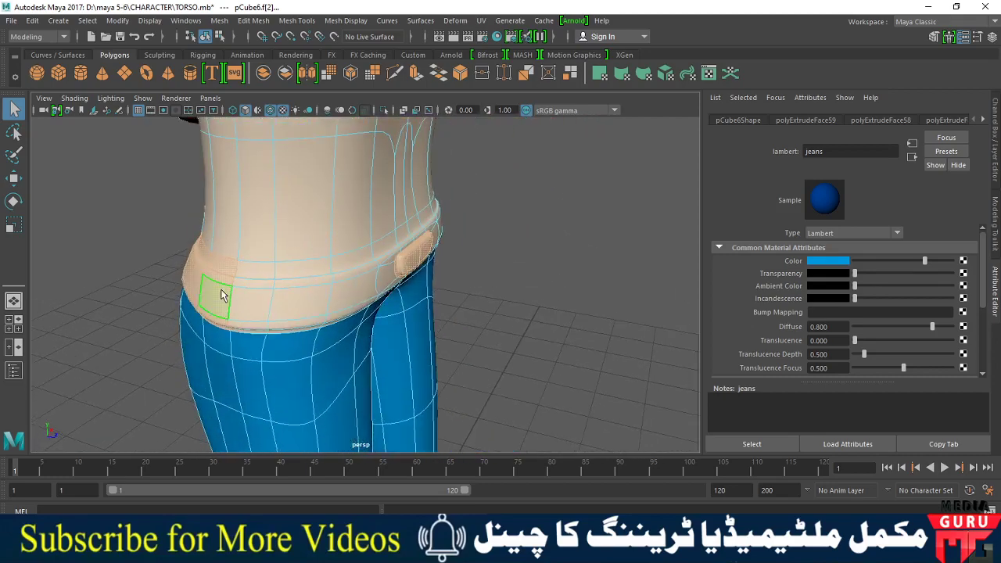
drag(225, 284, 272, 319)
click(317, 297)
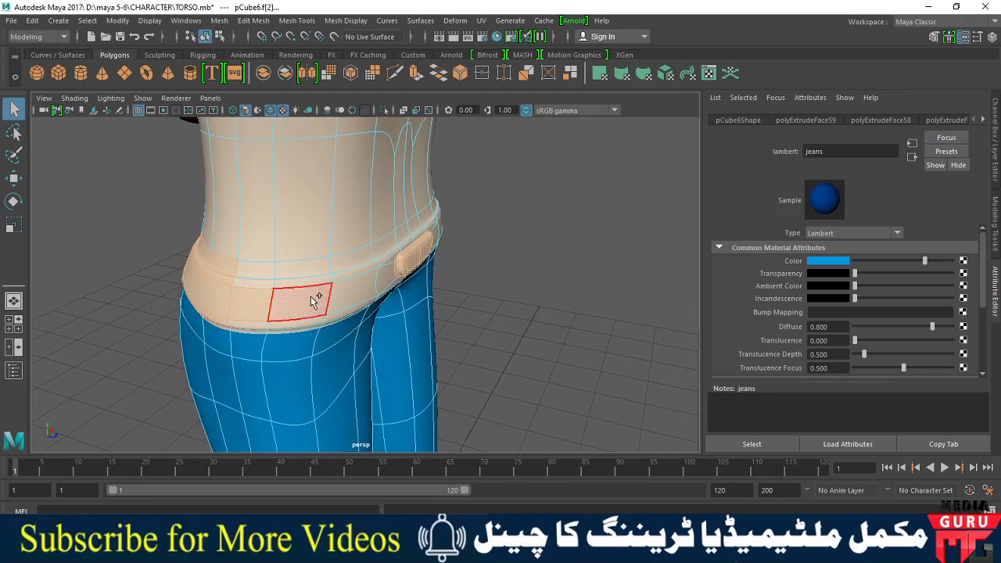
click(360, 291)
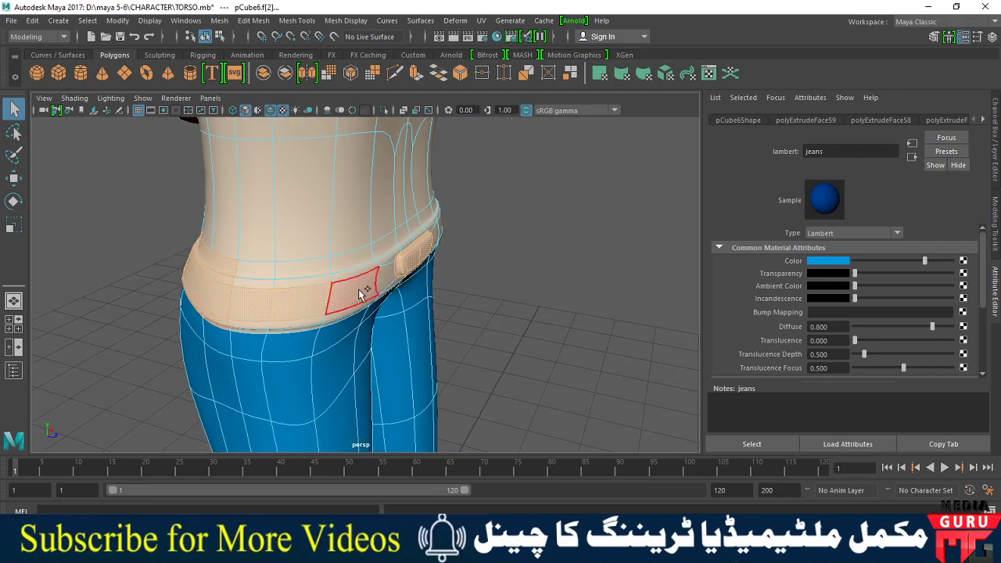
click(387, 277)
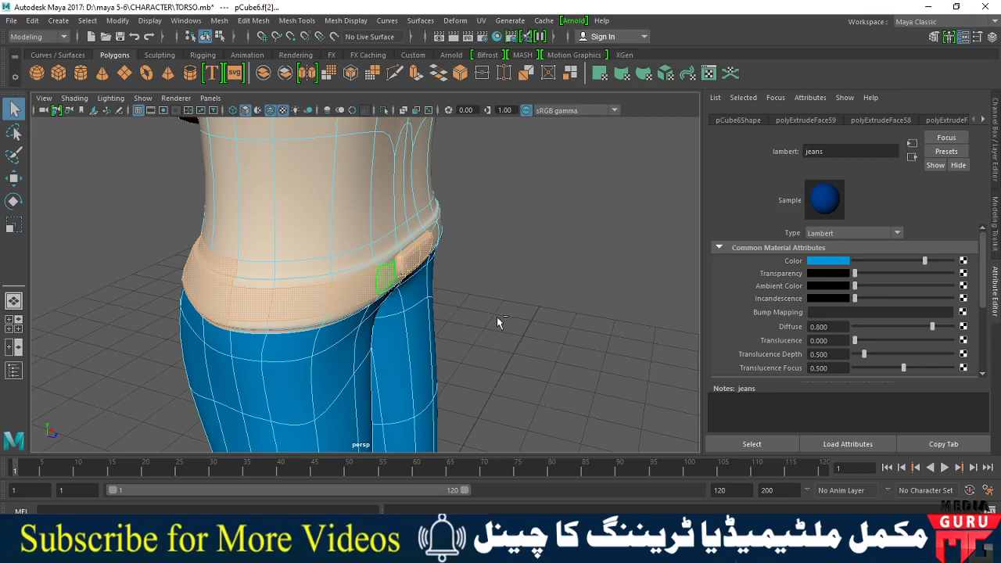
Step: Add the front belt faces and the waistband faces along the side and hip
mouse_move(436, 327)
alt+mouse_down()
mouse_move(346, 330)
mouse_move(308, 320)
mouse_move(352, 313)
mouse_move(389, 344)
mouse_move(360, 362)
alt+mouse_up()
scroll(389, 344, up, 2)
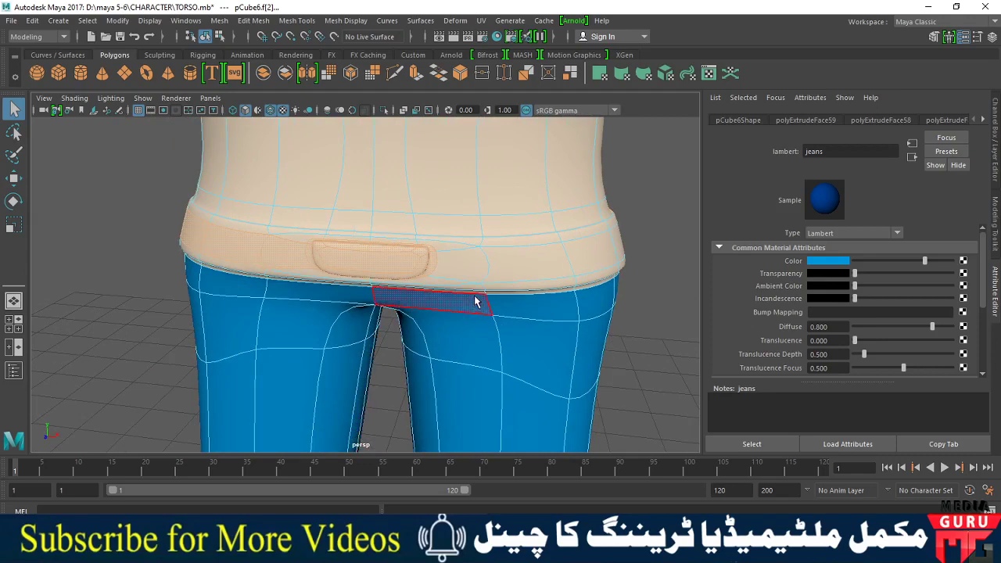
click(460, 264)
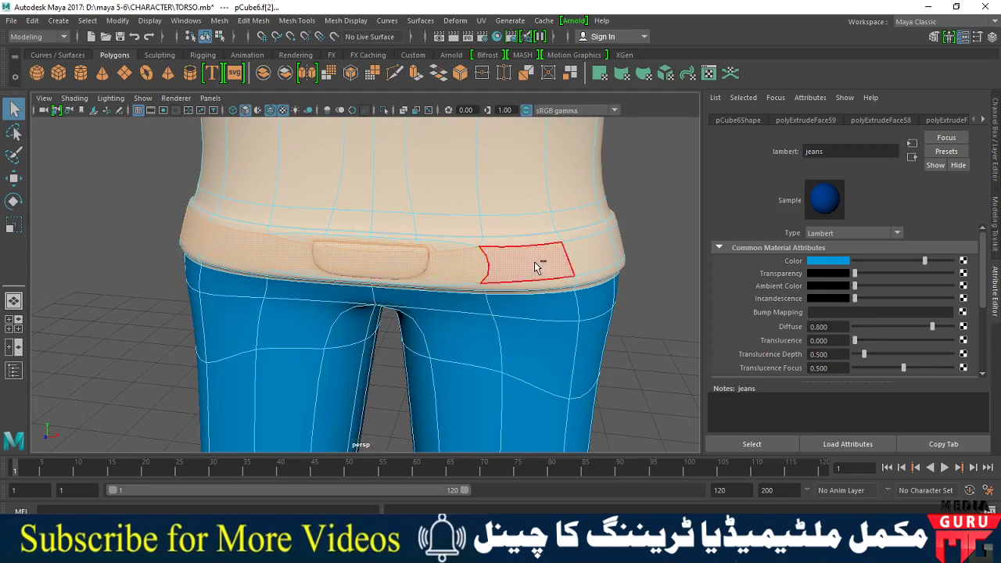
click(539, 271)
alt+drag(509, 353, 480, 351)
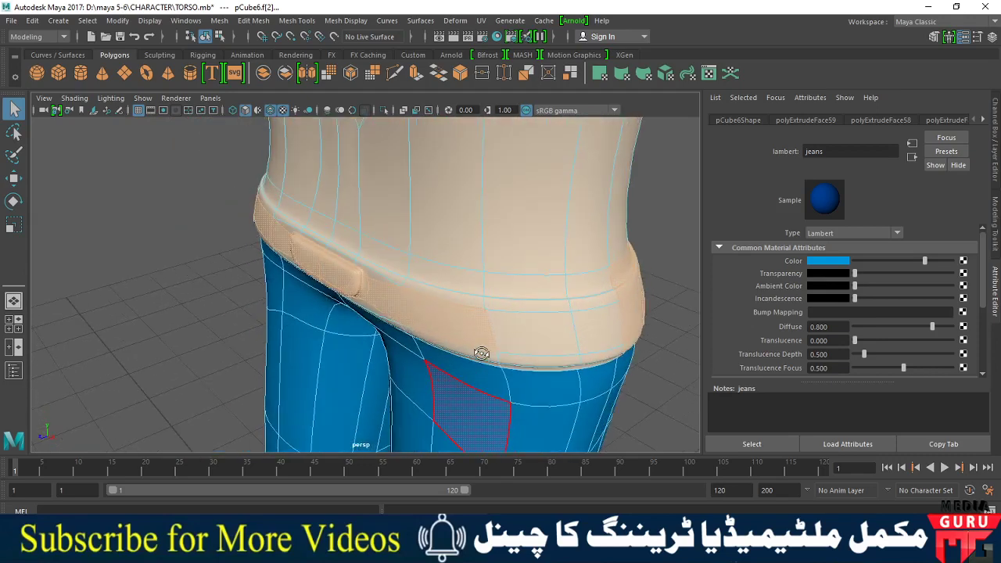
click(539, 342)
click(588, 335)
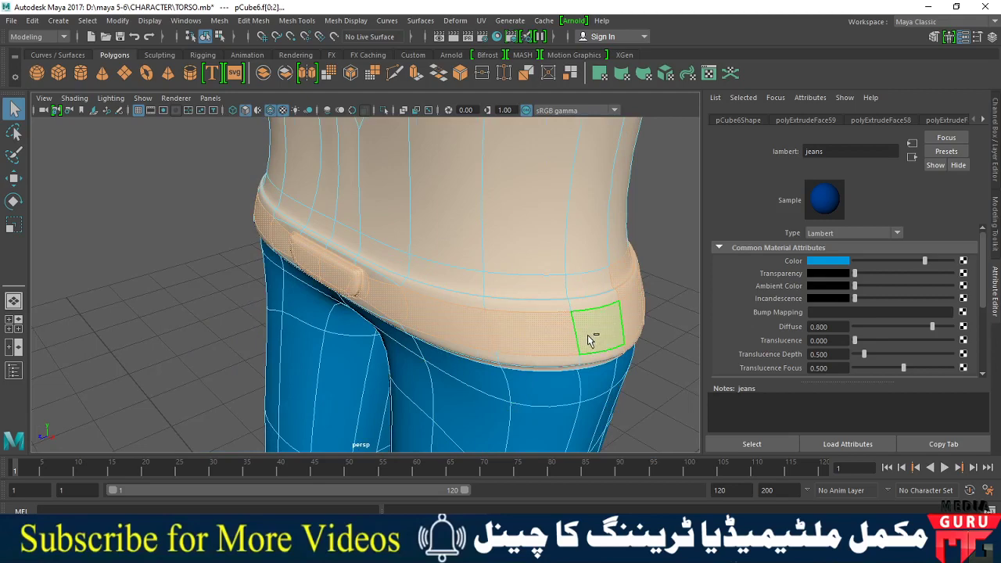
mouse_move(555, 387)
alt+mouse_down()
mouse_move(380, 346)
mouse_move(431, 330)
alt+mouse_up()
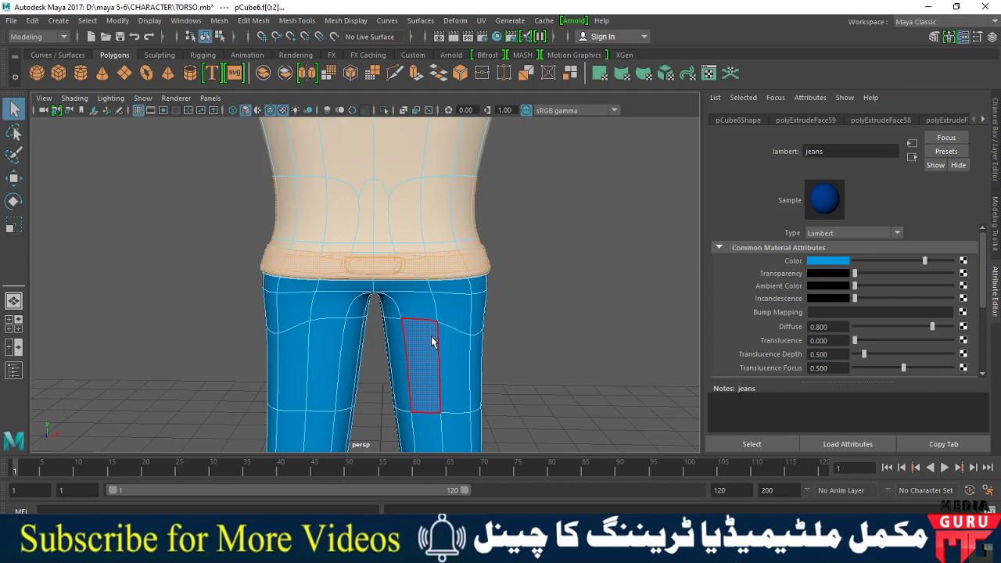
Step: Marquee-select the waistband faces across the back and orbit around to check the full ring
mouse_move(487, 380)
alt+mouse_down()
mouse_move(339, 376)
mouse_move(435, 381)
mouse_move(477, 362)
mouse_move(217, 351)
alt+mouse_up()
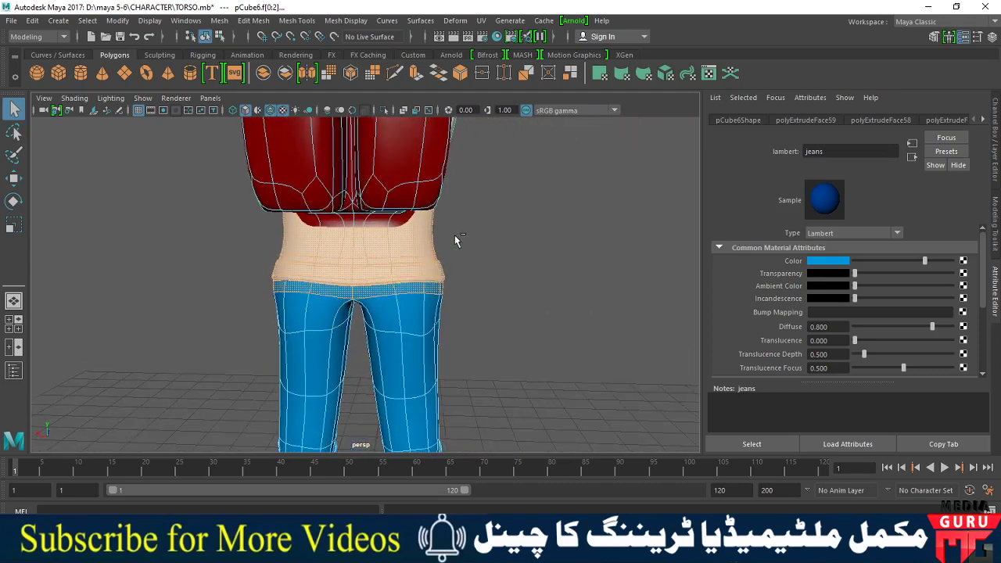
drag(455, 237, 218, 249)
mouse_move(223, 350)
alt+mouse_down()
mouse_move(487, 364)
mouse_move(271, 332)
alt+mouse_up()
scroll(296, 367, up, 2)
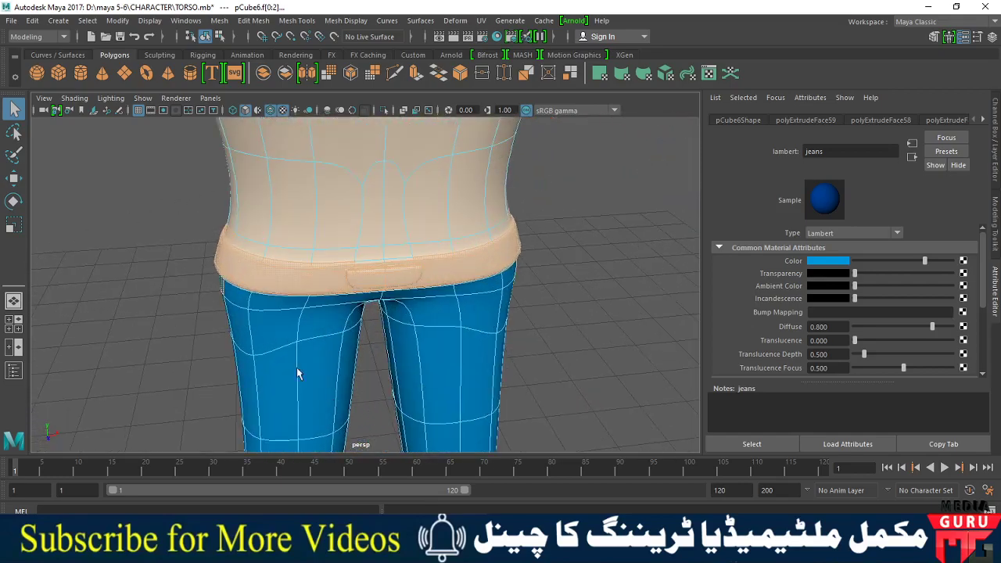
mouse_move(296, 374)
alt+mouse_down()
mouse_move(447, 373)
mouse_move(458, 372)
mouse_move(355, 373)
mouse_move(531, 357)
mouse_move(428, 366)
alt+mouse_up()
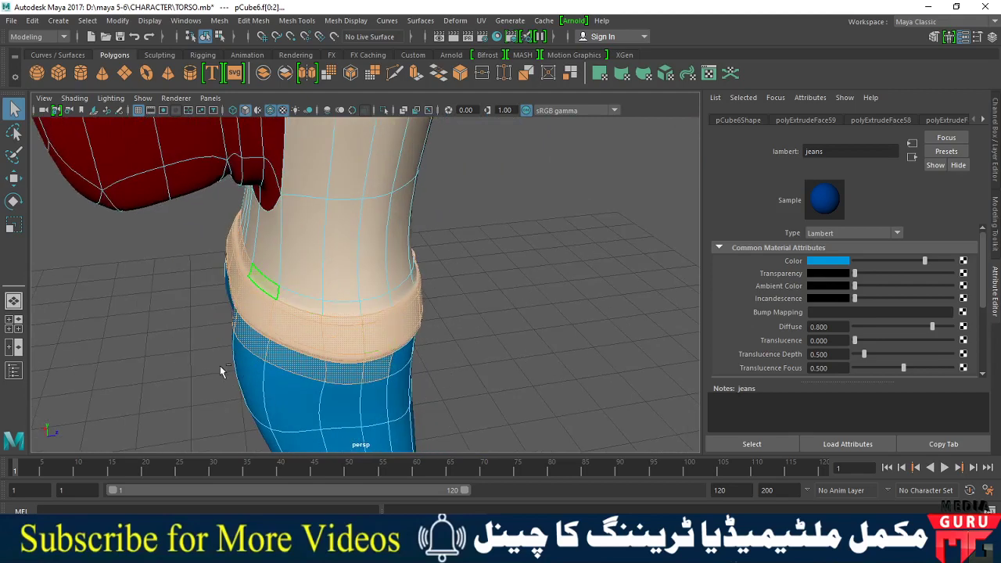
mouse_move(220, 365)
alt+mouse_down()
mouse_move(286, 364)
mouse_move(449, 268)
alt+mouse_up()
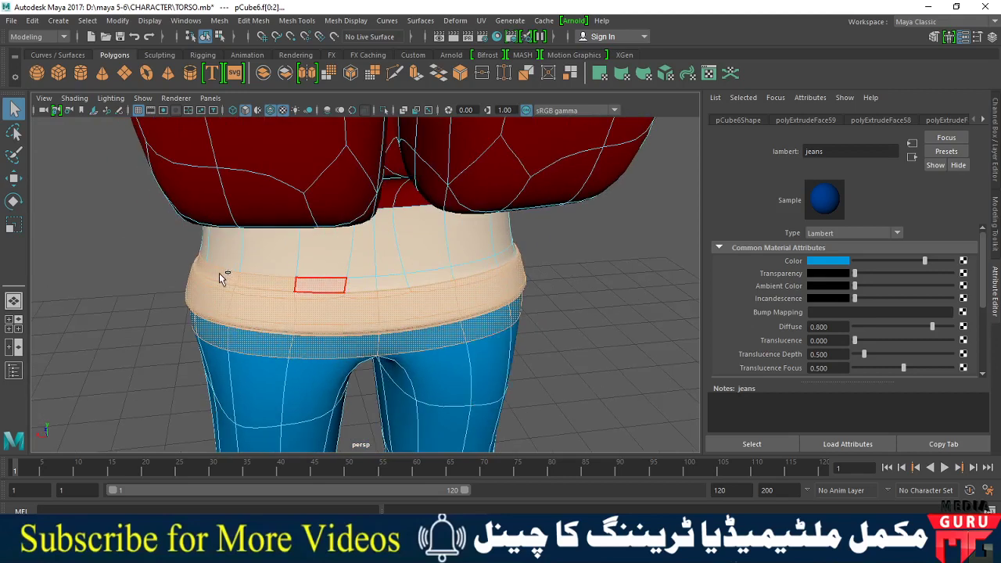
mouse_move(312, 360)
alt+mouse_down()
mouse_move(391, 358)
mouse_move(335, 351)
mouse_move(328, 360)
alt+mouse_up()
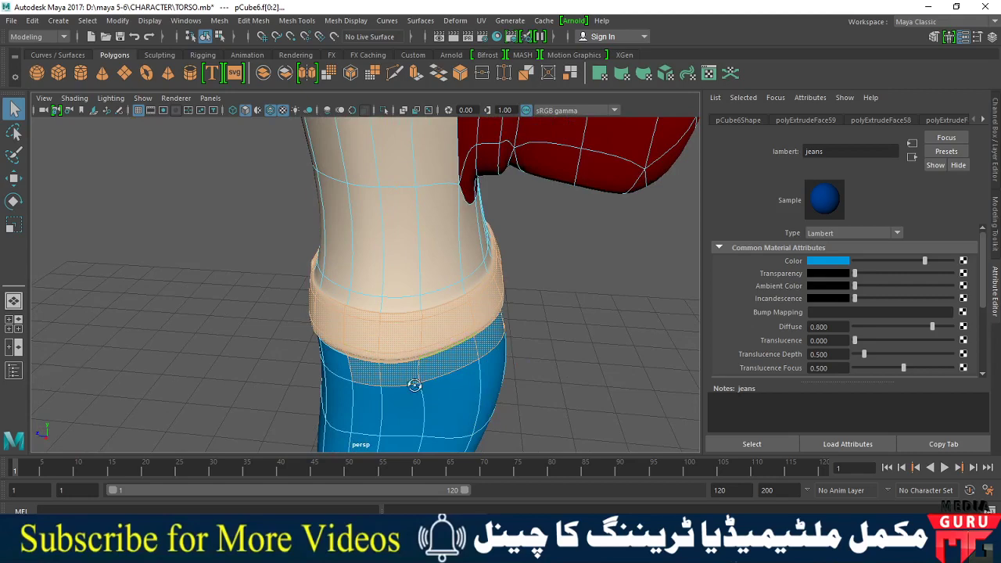
mouse_move(411, 380)
alt+mouse_down()
mouse_move(384, 373)
mouse_move(386, 396)
mouse_move(345, 354)
alt+mouse_up()
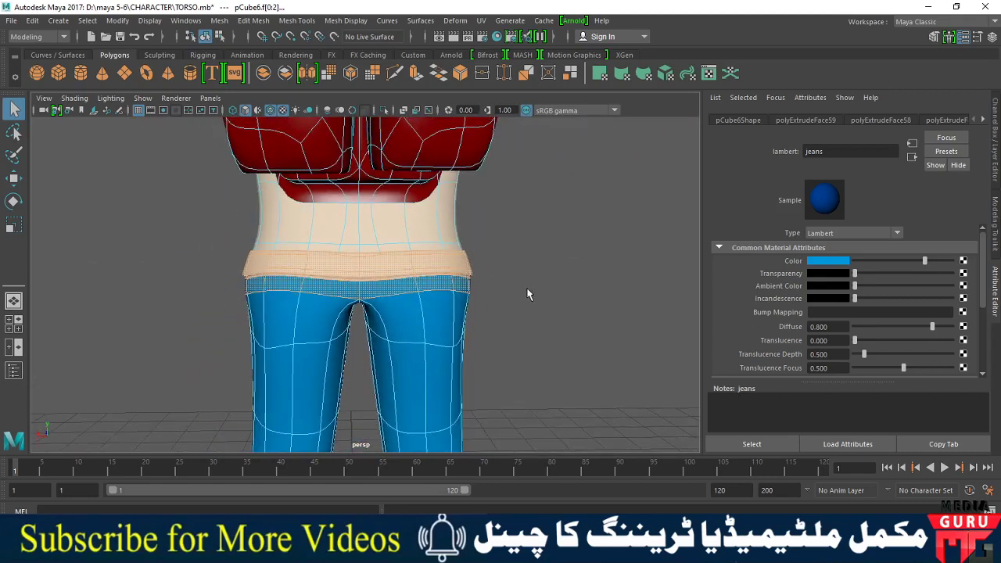
Step: Deselect the stray jeans faces from the waistband selection and inspect it up close
ctrl+drag(511, 292, 233, 369)
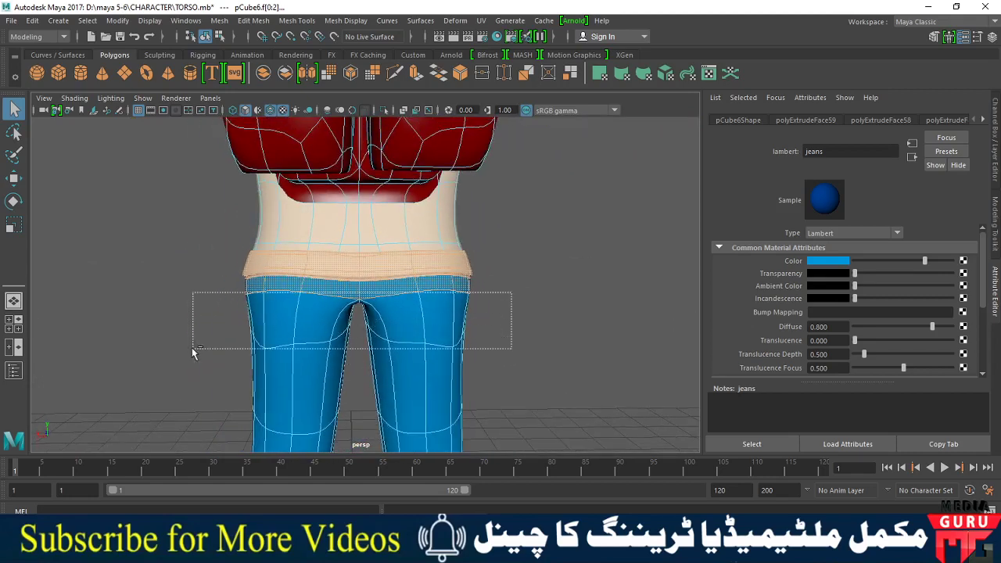
ctrl+drag(494, 292, 223, 369)
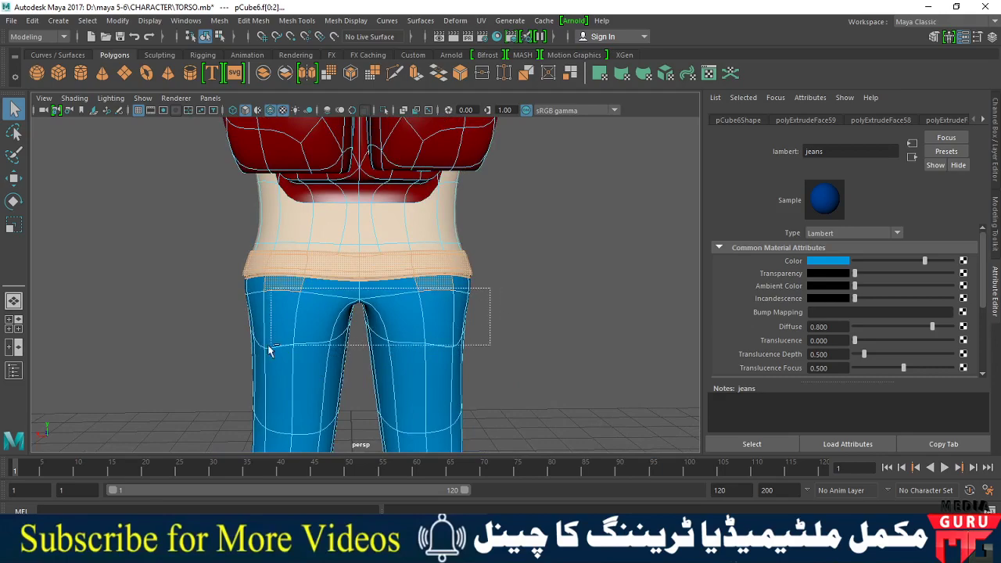
mouse_move(330, 356)
alt+mouse_down()
mouse_move(487, 362)
mouse_move(373, 358)
alt+mouse_up()
alt+right_drag(373, 357, 465, 333)
alt+drag(464, 333, 448, 349)
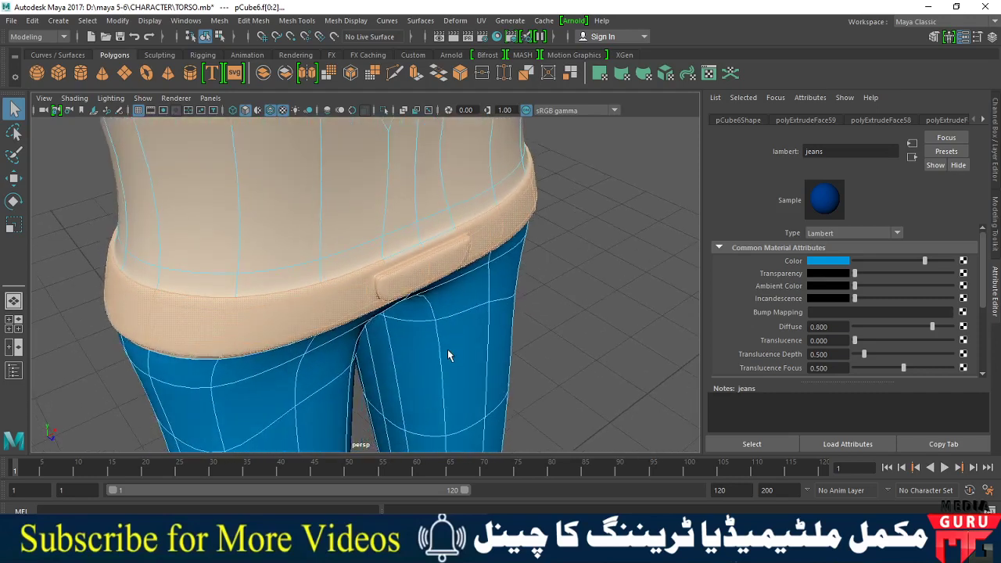
alt+right_drag(447, 348, 529, 348)
alt+drag(529, 348, 458, 351)
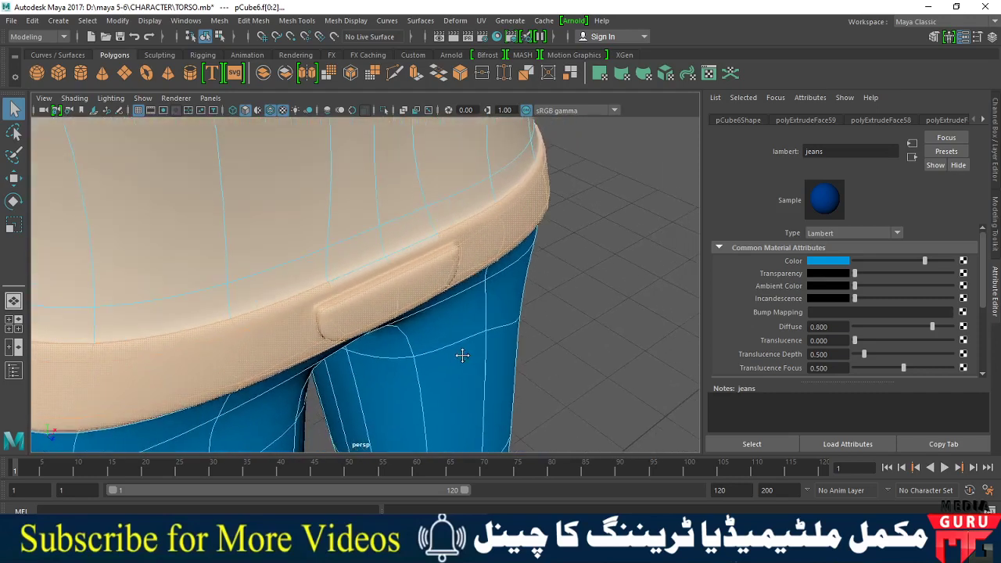
Step: Bring up the Assign Existing Material list for the selected waistband faces
click(365, 274)
click(411, 253)
click(411, 252)
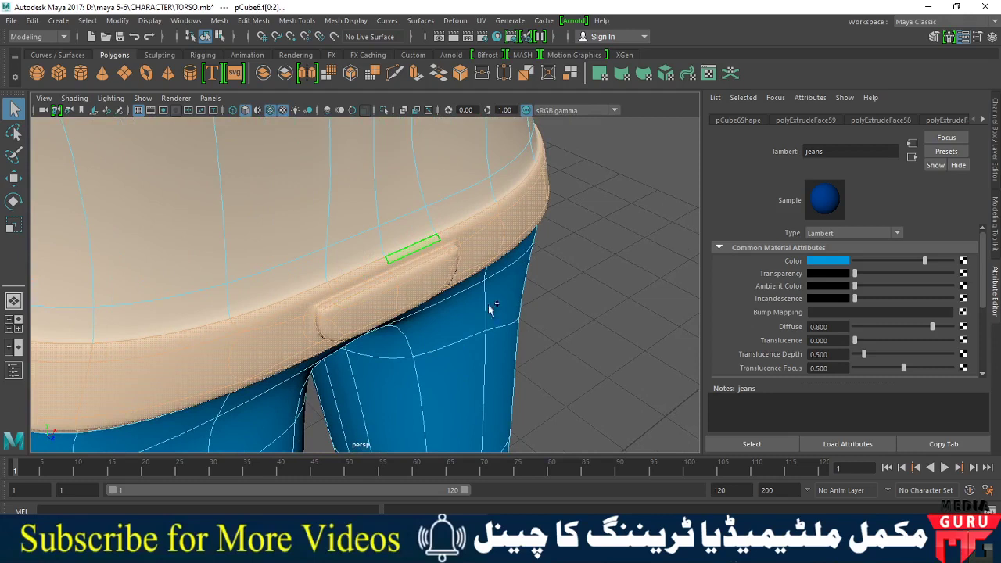
click(523, 233)
right_drag(512, 189, 506, 467)
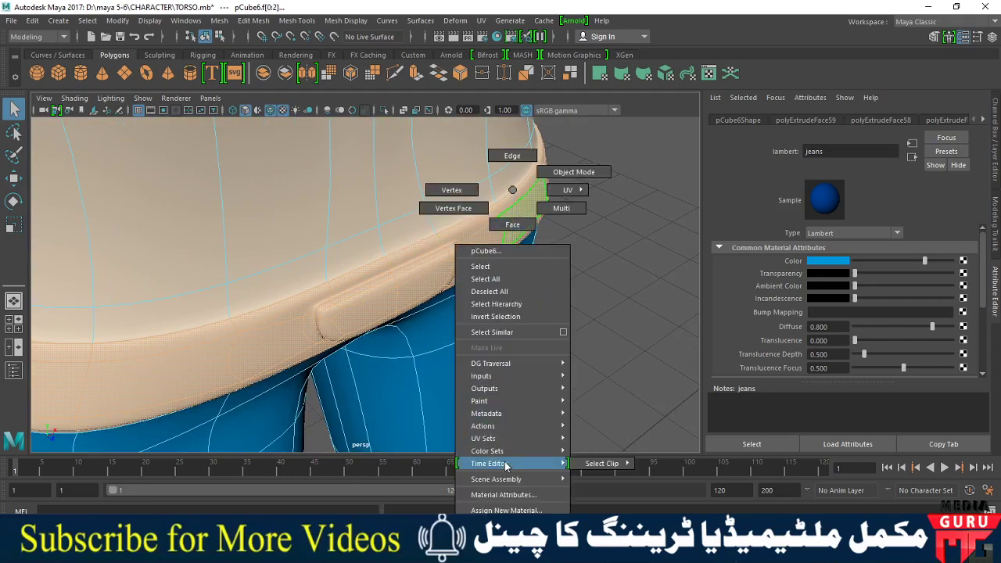
mouse_move(506, 494)
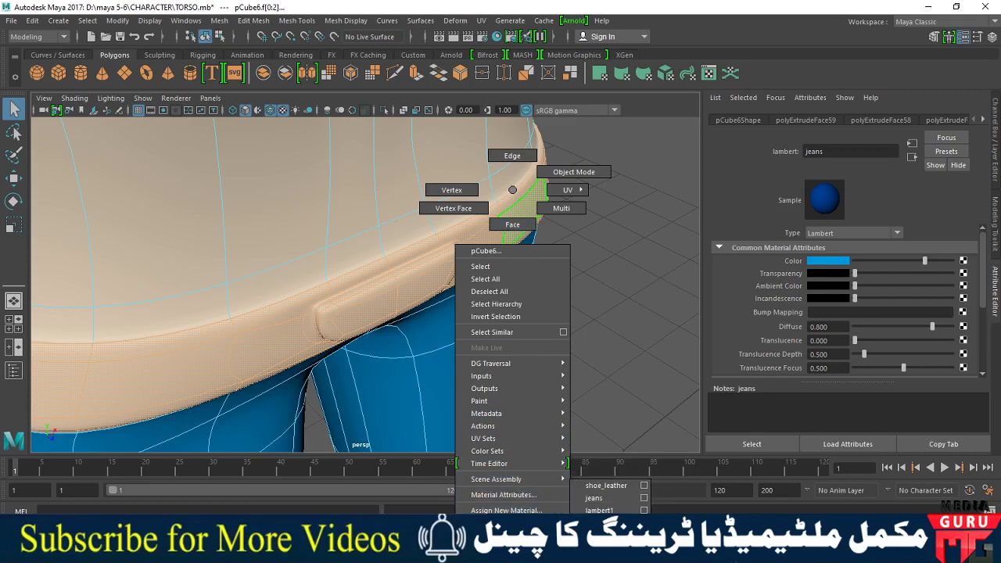
Step: Assign shoe_leather to the waistband so it turns black, then clear the selection
click(606, 485)
scroll(523, 331, down, 2)
scroll(509, 305, down, 3)
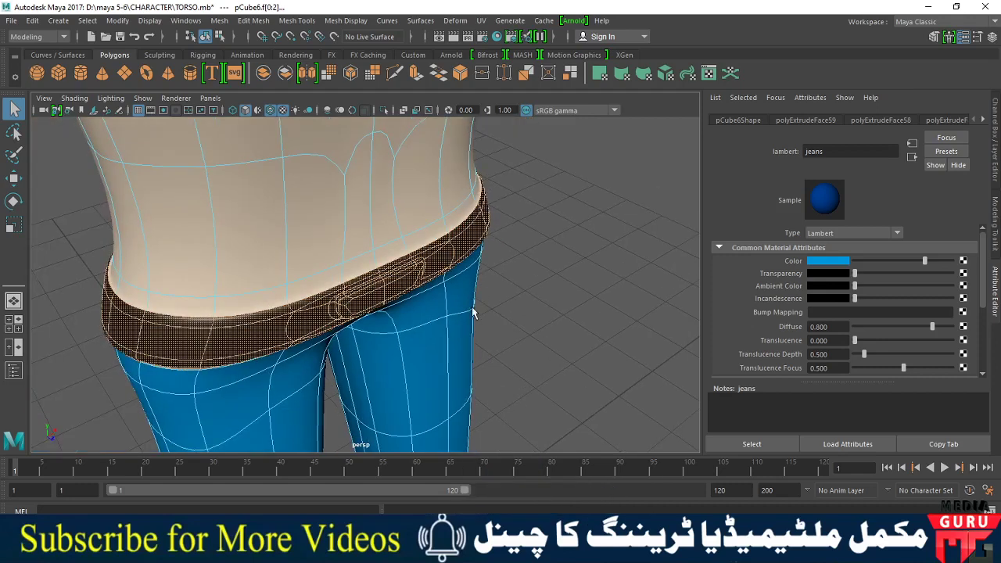
click(561, 268)
Step: Select the belt buckle plate faces, growing the selection to cover the whole buckle
click(382, 296)
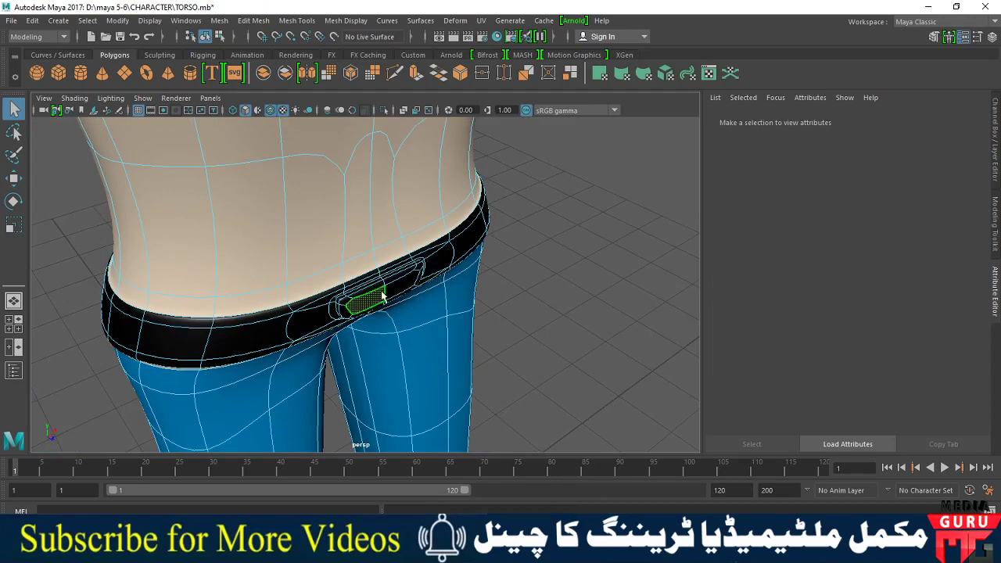
click(400, 291)
shift+click(401, 291)
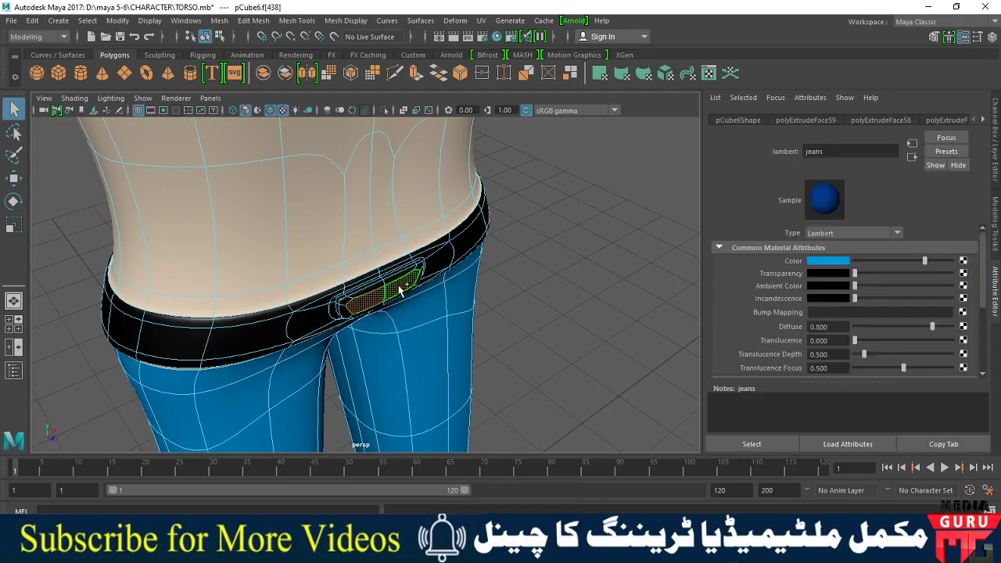
shift+right_drag(400, 291, 437, 271)
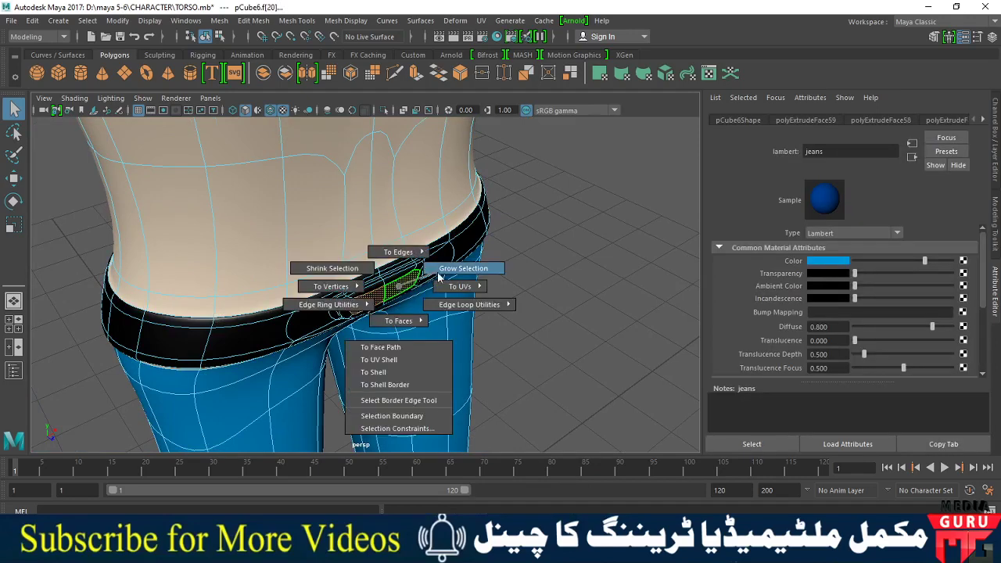
alt+drag(442, 327, 509, 347)
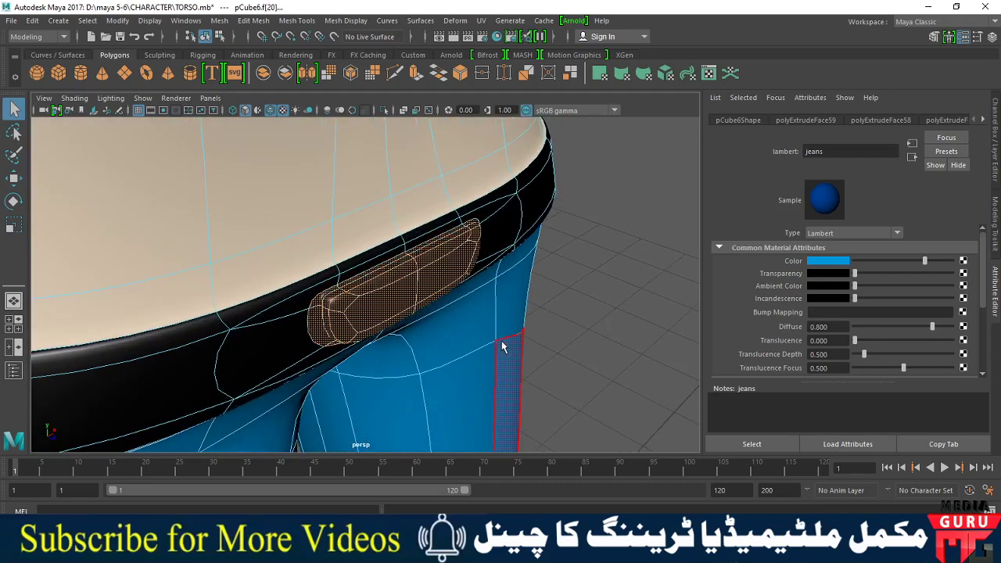
mouse_move(503, 347)
alt+mouse_down()
mouse_move(414, 346)
mouse_move(420, 320)
mouse_move(510, 369)
alt+mouse_up()
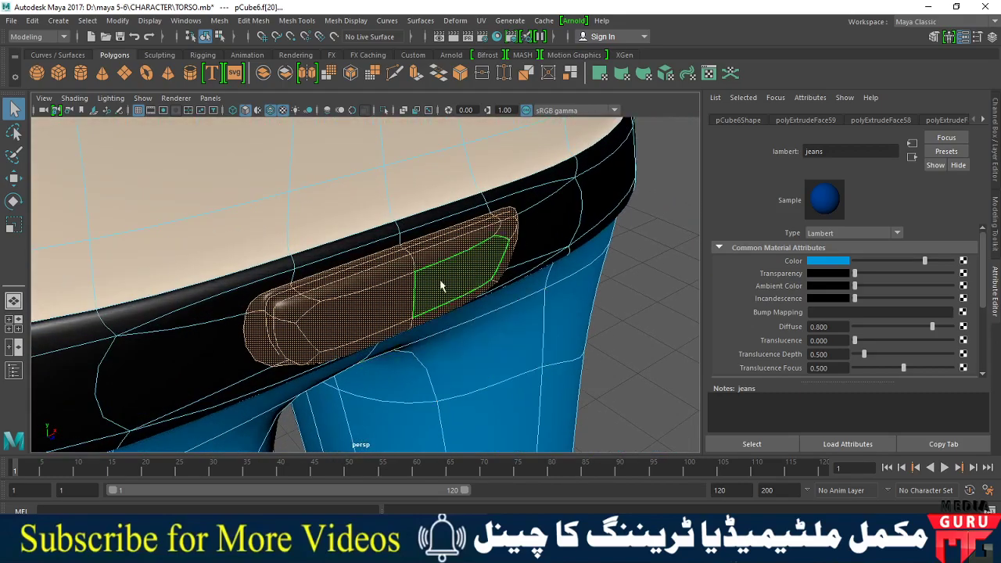
right_drag(440, 287, 413, 270)
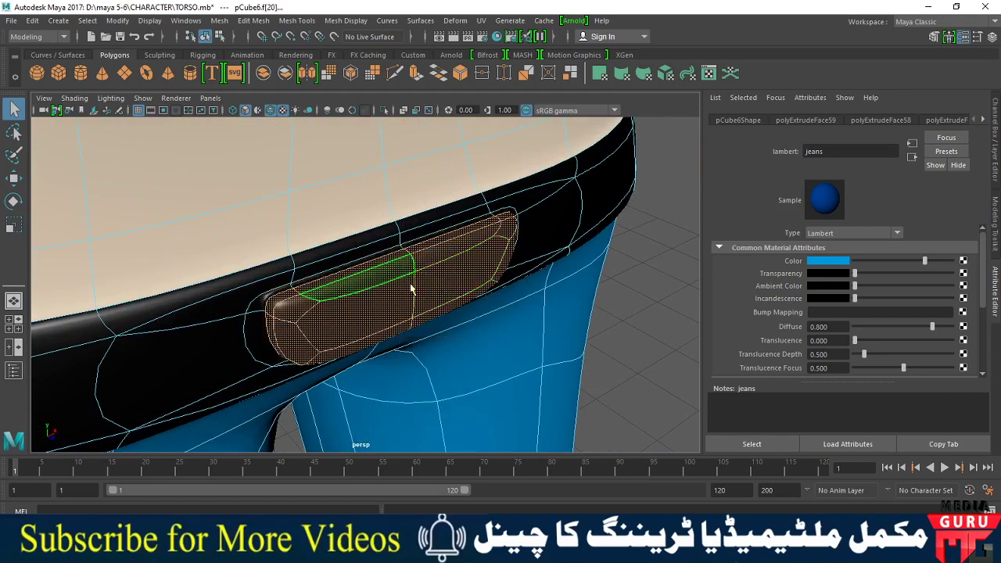
Step: Tumble and zoom to frame the belt and upper jeans up close
mouse_move(571, 378)
alt+mouse_down()
mouse_move(475, 350)
mouse_move(476, 333)
alt+mouse_up()
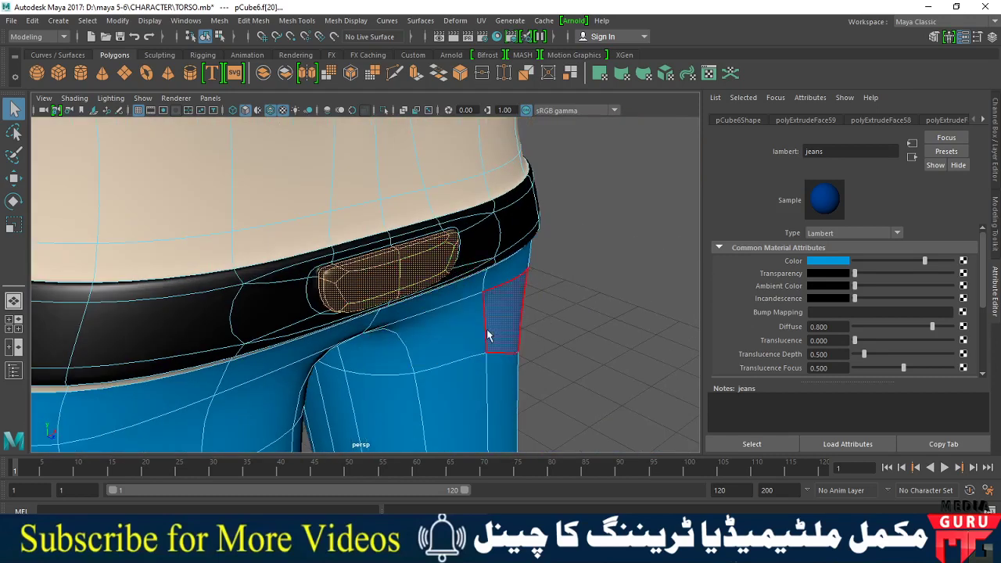
scroll(548, 317, down, 5)
alt+drag(418, 196, 420, 313)
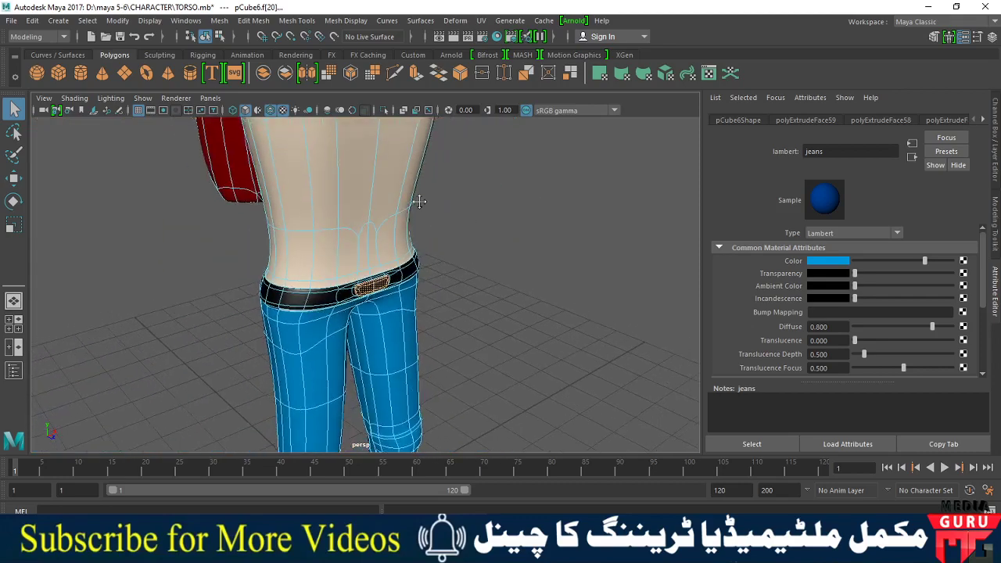
scroll(420, 312, up, 3)
scroll(398, 409, down, 4)
alt+drag(398, 409, 401, 424)
scroll(393, 252, up, 4)
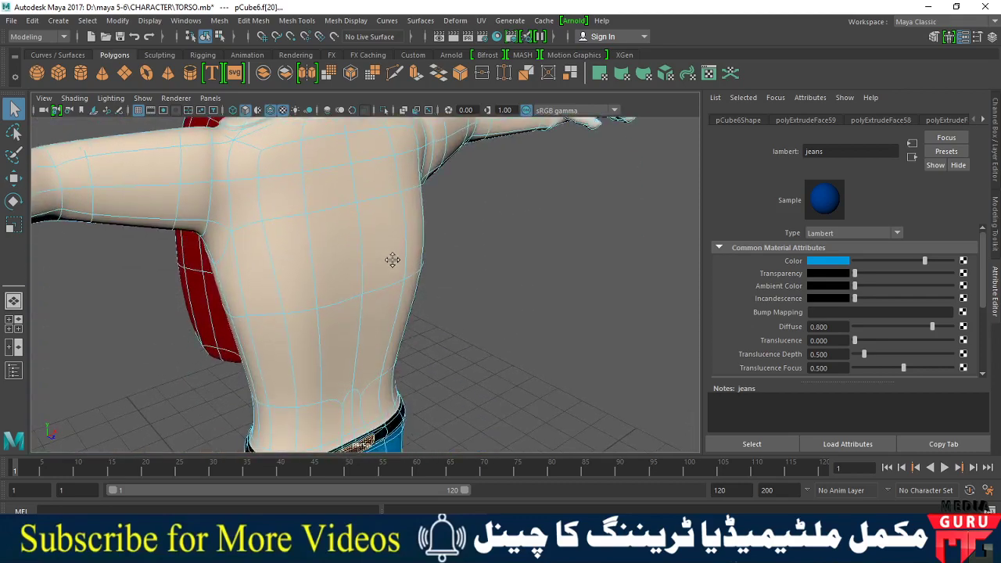
alt+middle_drag(393, 252, 414, 202)
alt+drag(414, 203, 498, 330)
scroll(498, 330, up, 5)
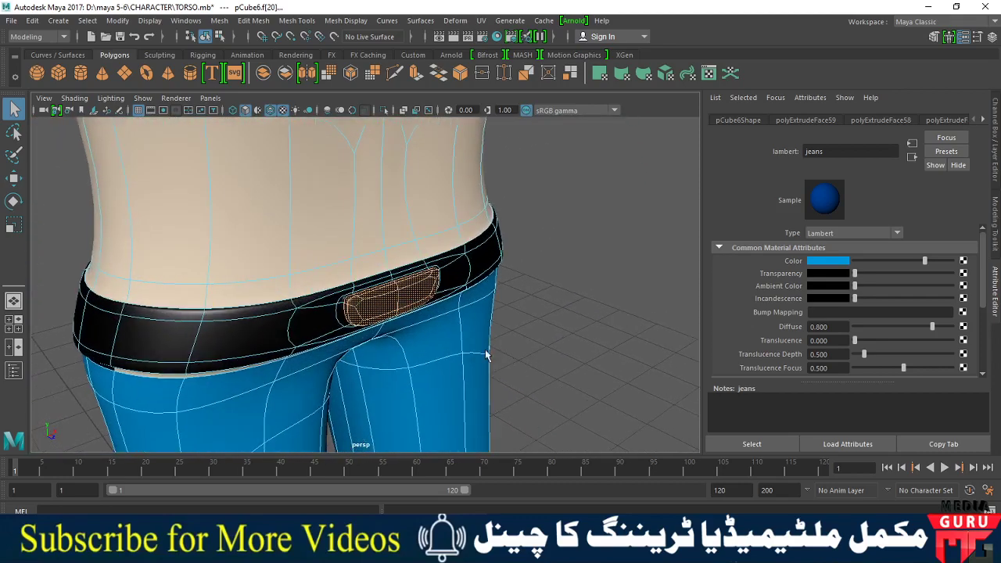
Step: Assign a new Phong material from Maya favourites to the selected buckle faces
right_click(413, 305)
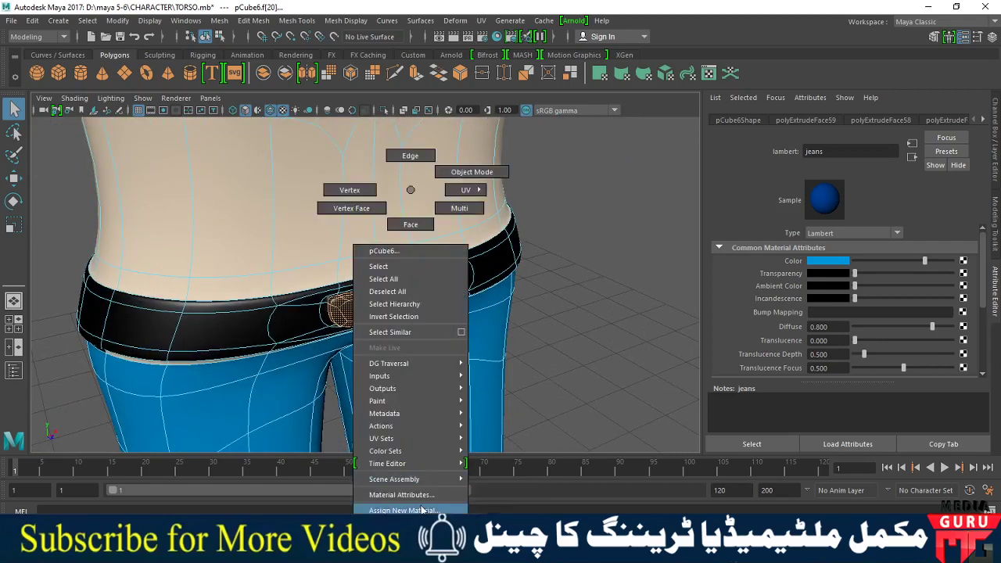
click(421, 510)
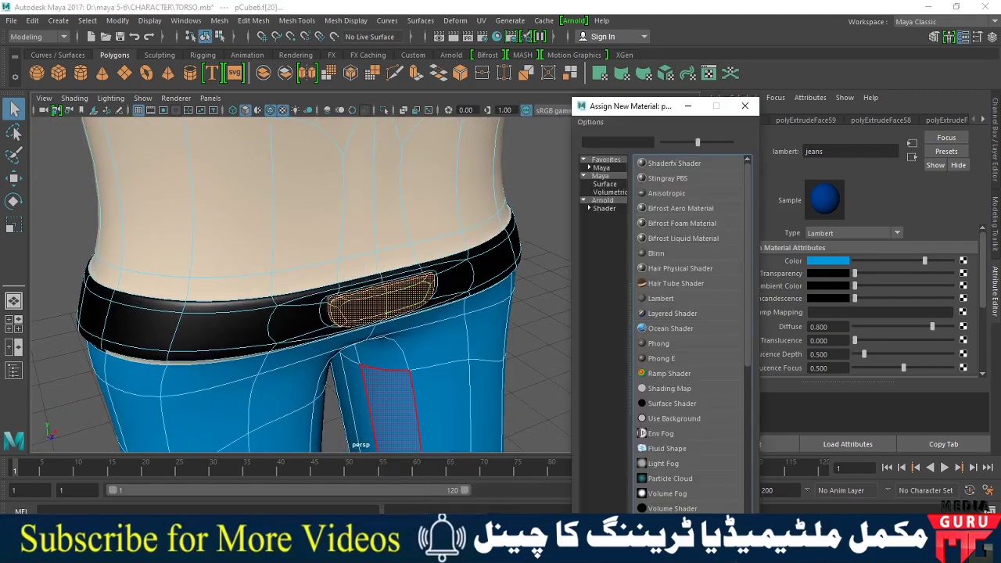
click(600, 167)
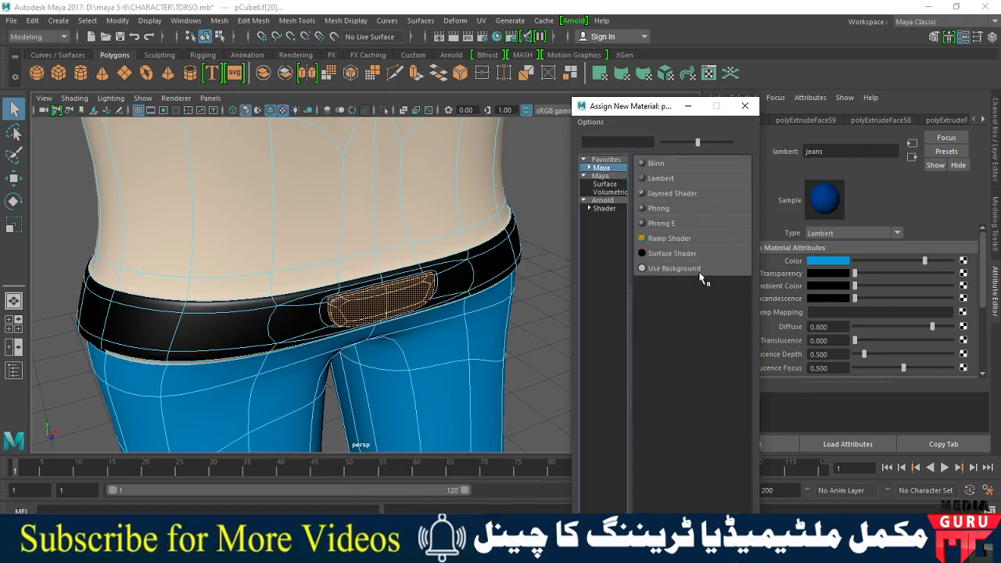
click(658, 211)
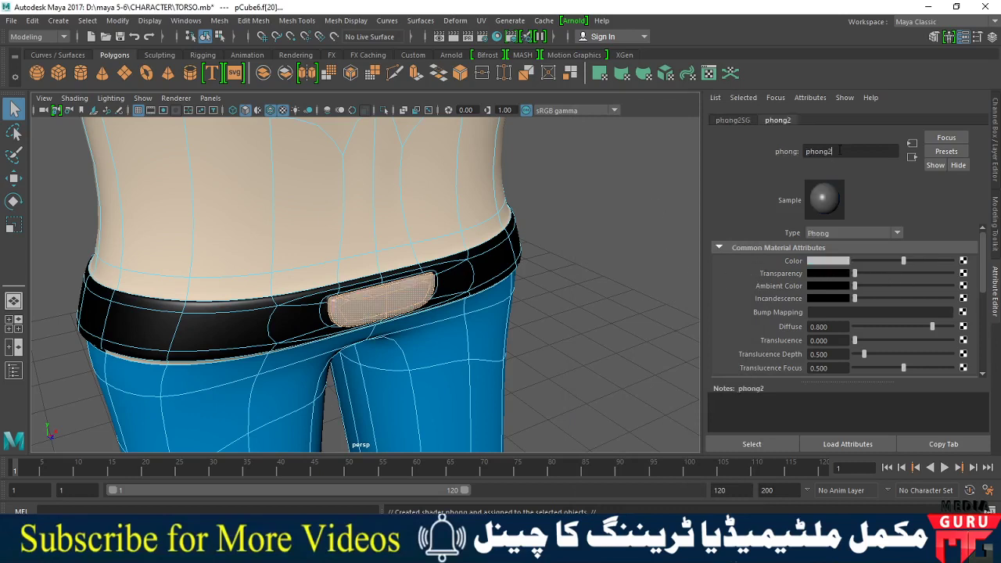
Step: Rename phong2 to 'metal' and darken its colour to near black
drag(840, 150, 761, 156)
text(met)
text(al)
click(825, 263)
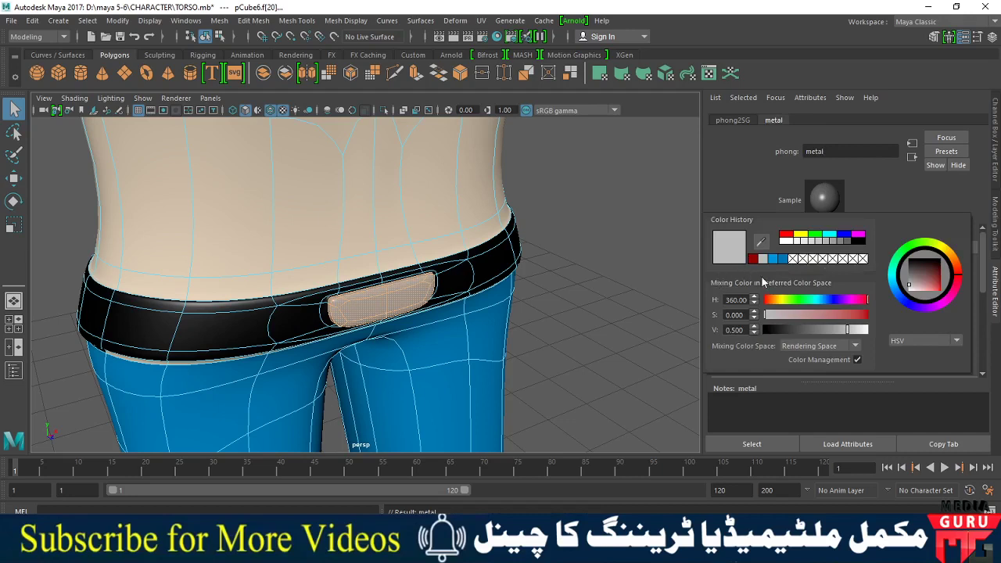
click(848, 241)
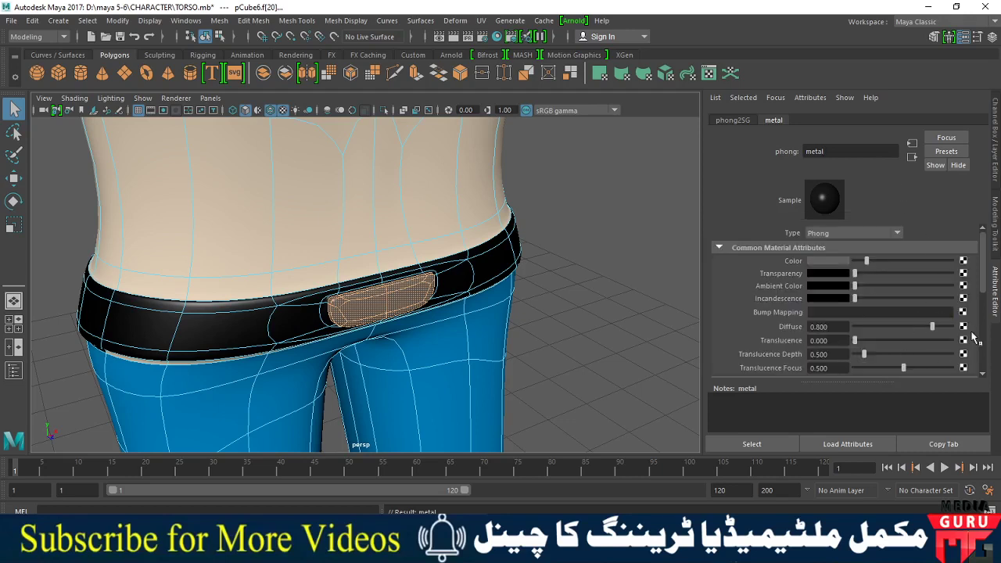
Step: Raise Cosine Power to 36.364, brighten the specular colour and set Reflectivity to 2.000
mouse_move(984, 286)
mouse_down()
mouse_move(986, 322)
mouse_move(976, 332)
mouse_up()
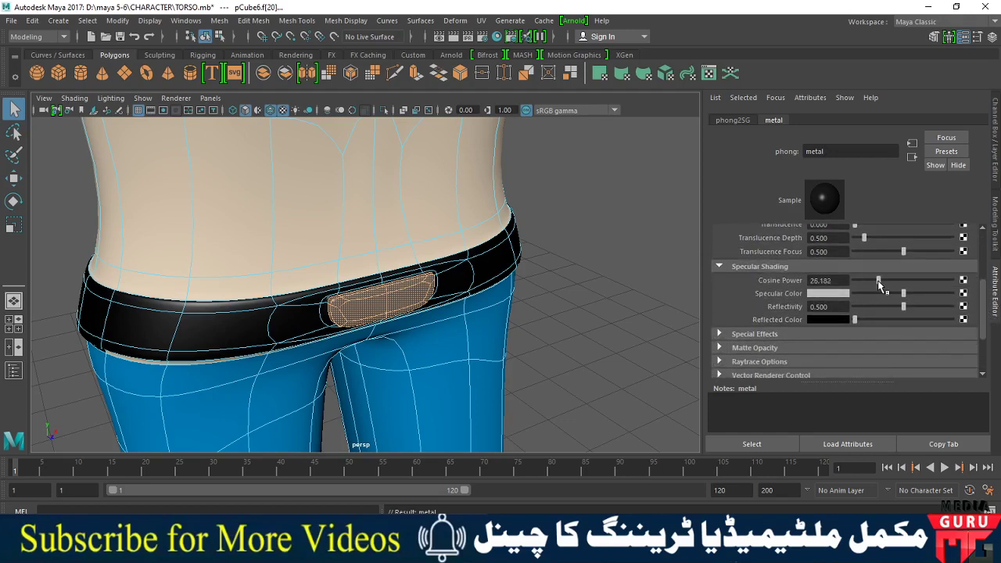
drag(878, 280, 888, 281)
mouse_move(904, 294)
mouse_down()
mouse_move(924, 298)
mouse_move(903, 297)
mouse_up()
click(837, 308)
click(588, 243)
Step: Select the thin strip faces beneath the belt and assign them the shoe_leather material
mouse_move(549, 327)
alt+mouse_down()
mouse_move(438, 347)
mouse_move(512, 317)
mouse_move(382, 291)
mouse_move(277, 305)
mouse_move(409, 308)
mouse_move(242, 303)
alt+mouse_up()
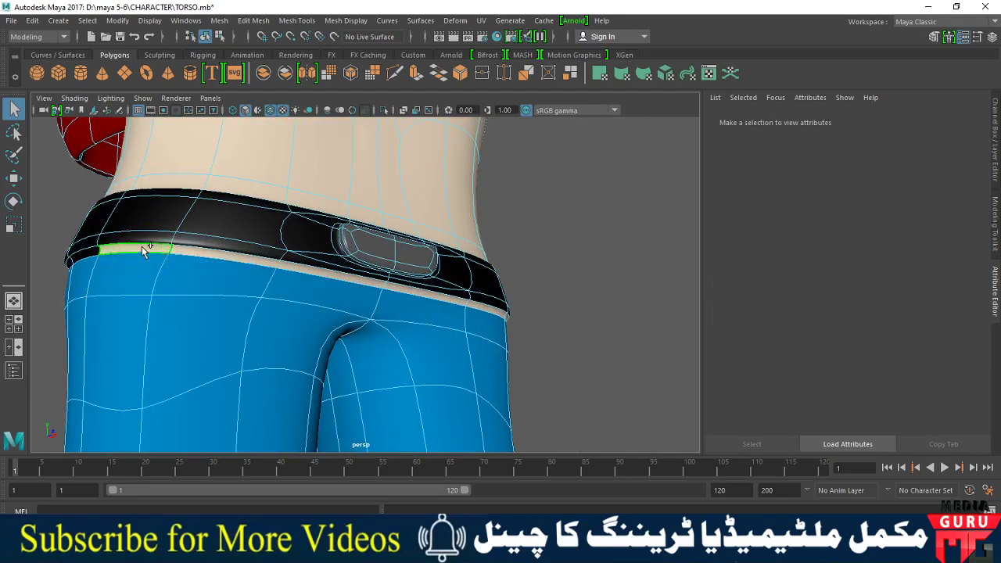
click(213, 253)
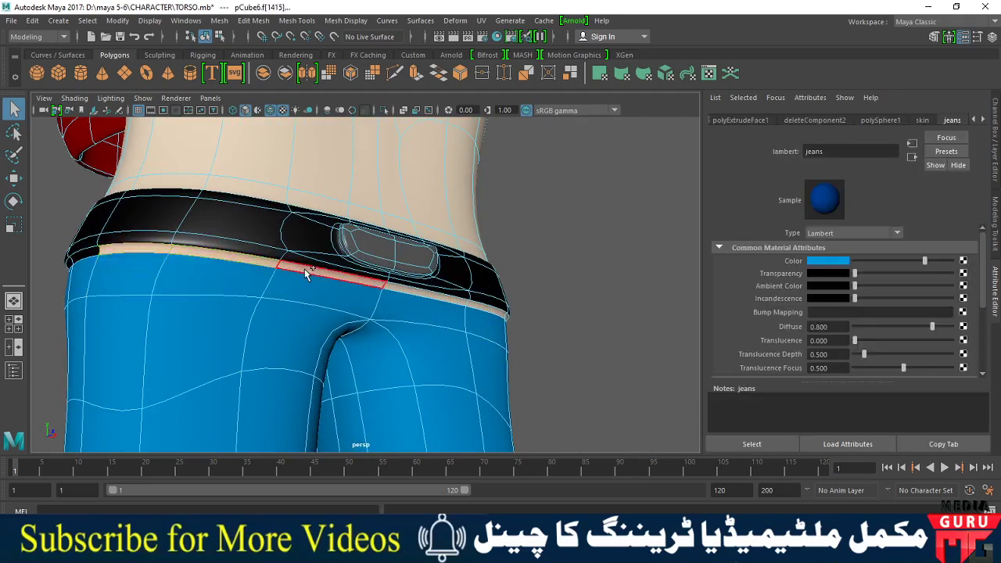
click(505, 318)
alt+drag(448, 349, 509, 410)
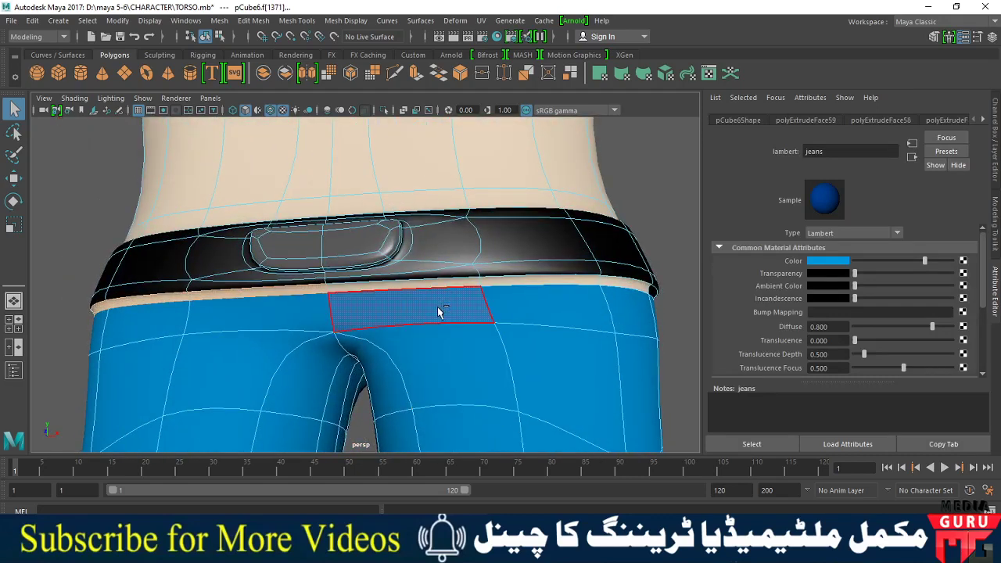
click(435, 281)
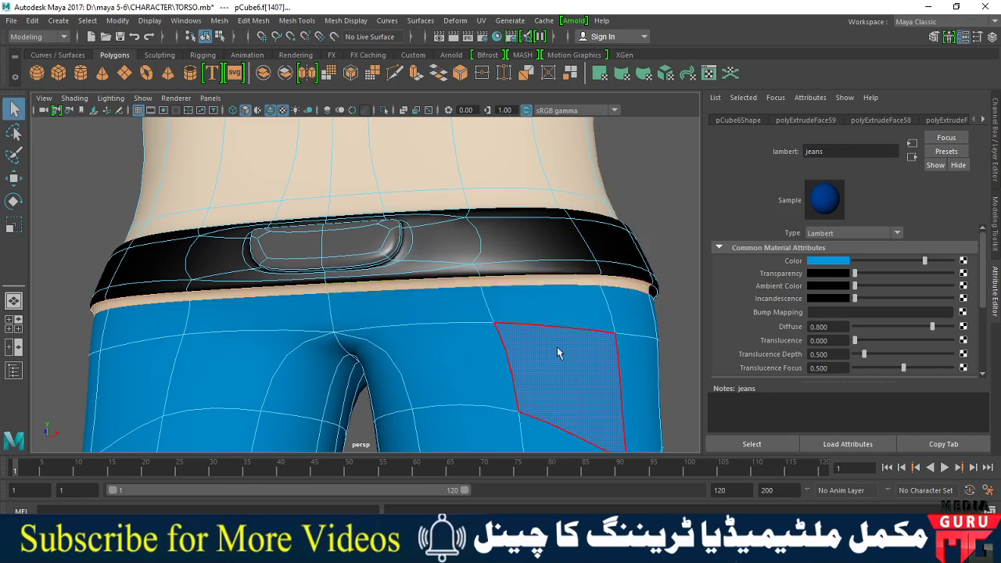
alt+drag(590, 363, 450, 321)
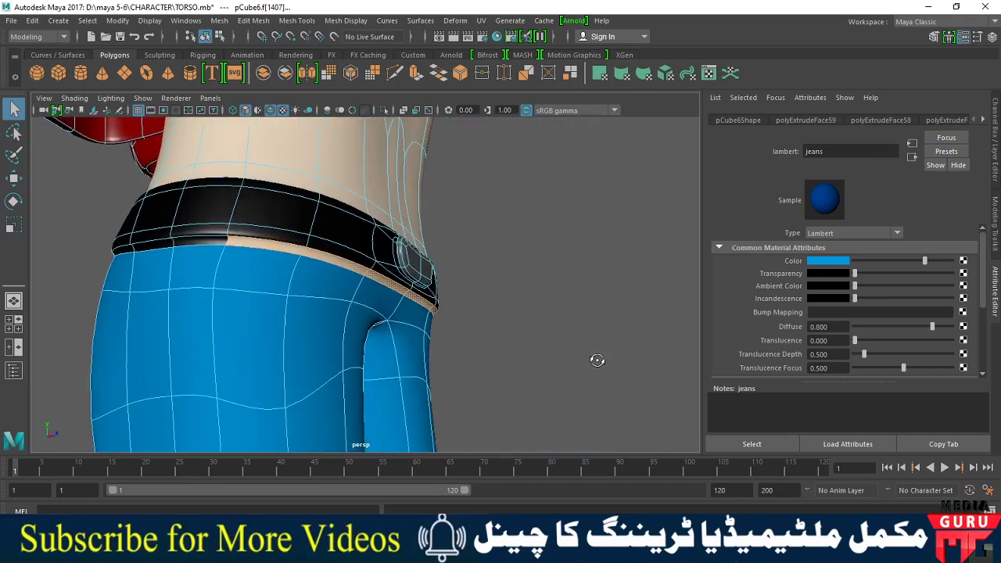
right_click(420, 305)
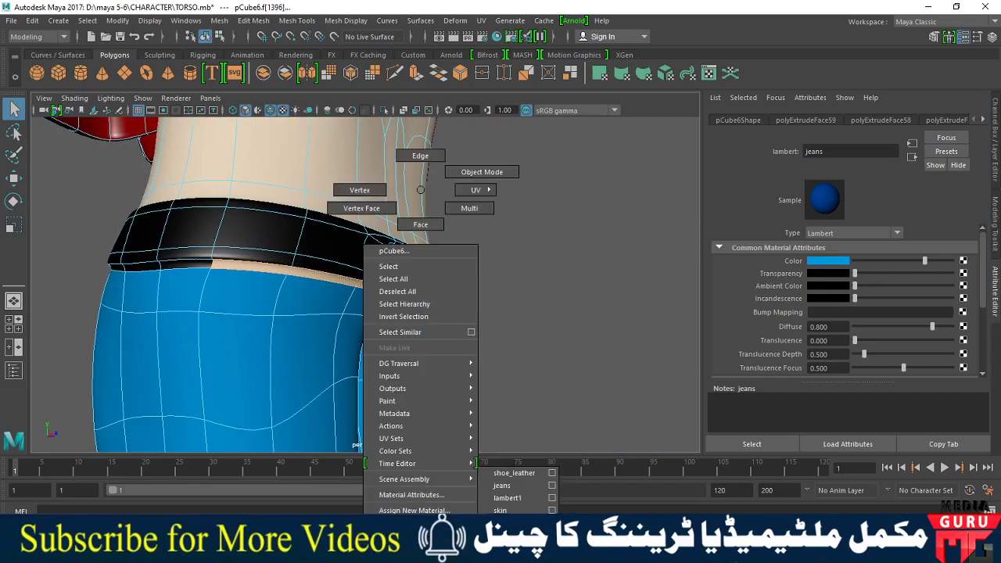
click(515, 473)
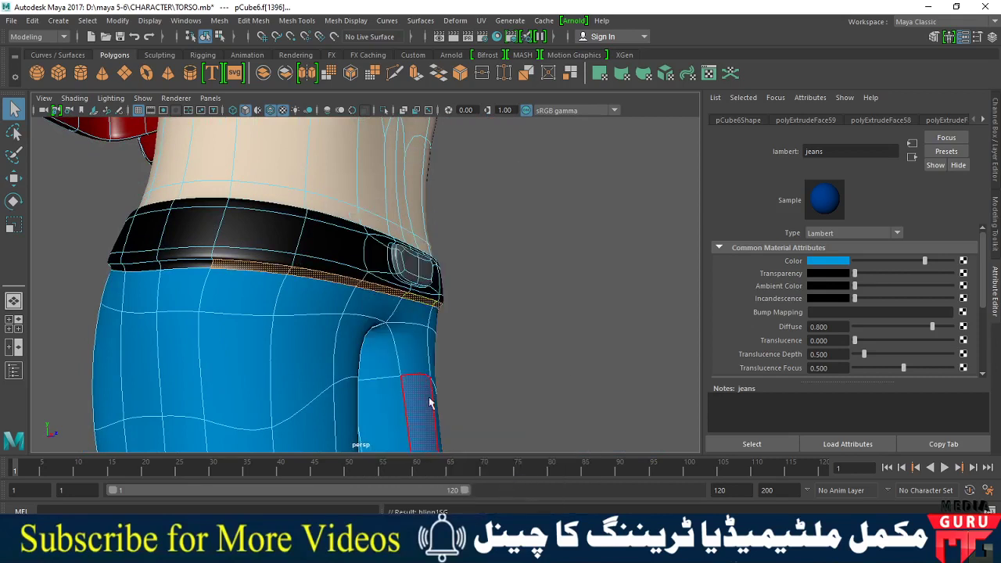
click(552, 260)
mouse_move(570, 330)
alt+mouse_down()
mouse_move(196, 285)
mouse_move(263, 340)
mouse_move(519, 313)
mouse_move(459, 346)
mouse_move(277, 292)
mouse_move(355, 290)
mouse_move(380, 302)
mouse_move(395, 290)
alt+mouse_up()
Step: Marquee-select the faces of the character's hand
scroll(405, 333, down, 5)
scroll(481, 286, up, 4)
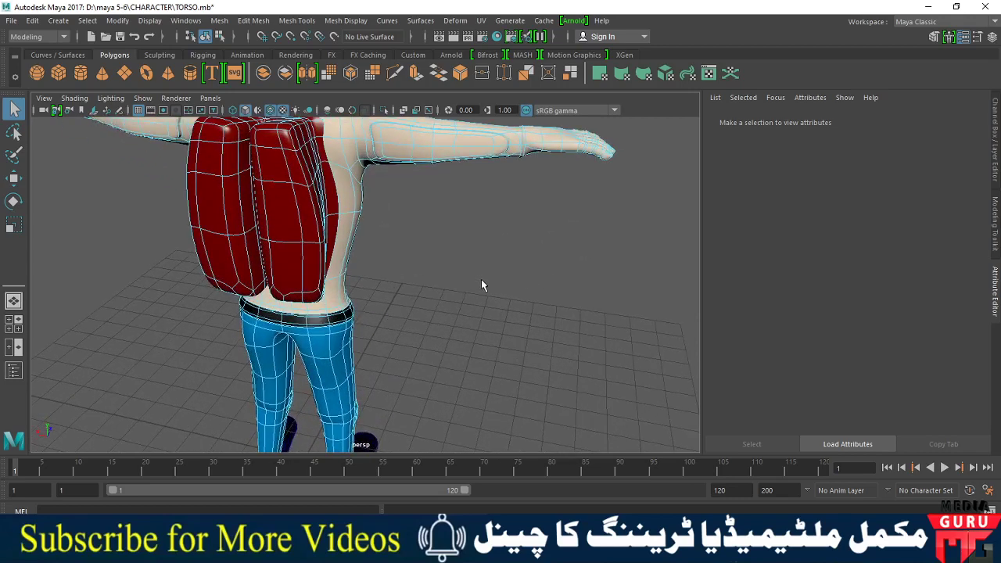
mouse_move(481, 285)
alt+mouse_down()
mouse_move(402, 346)
mouse_move(414, 333)
alt+mouse_up()
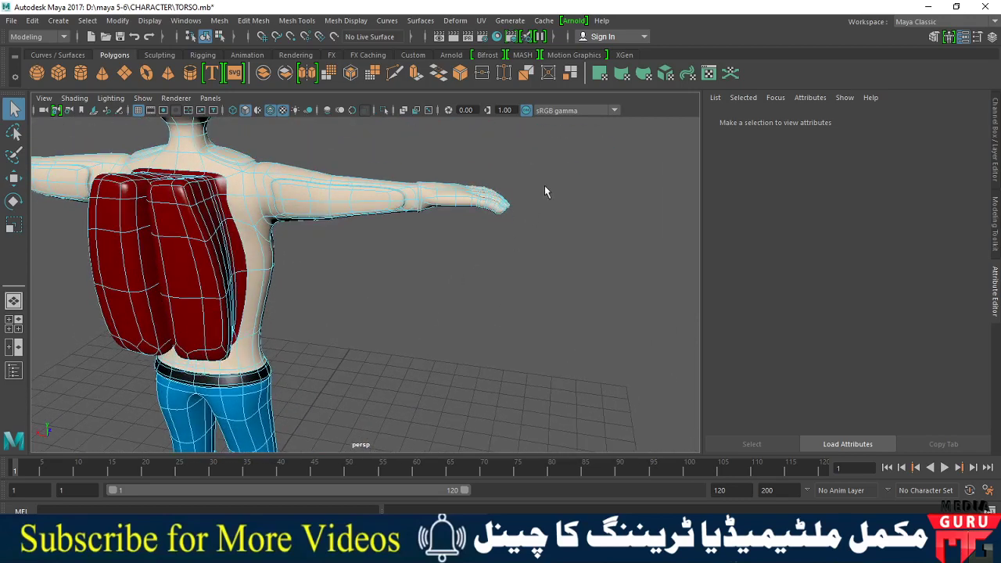
mouse_move(546, 175)
ctrl+mouse_down()
mouse_move(429, 321)
mouse_move(216, 320)
mouse_move(470, 335)
mouse_move(298, 320)
mouse_move(334, 323)
ctrl+mouse_up()
alt+right_drag(334, 323, 429, 370)
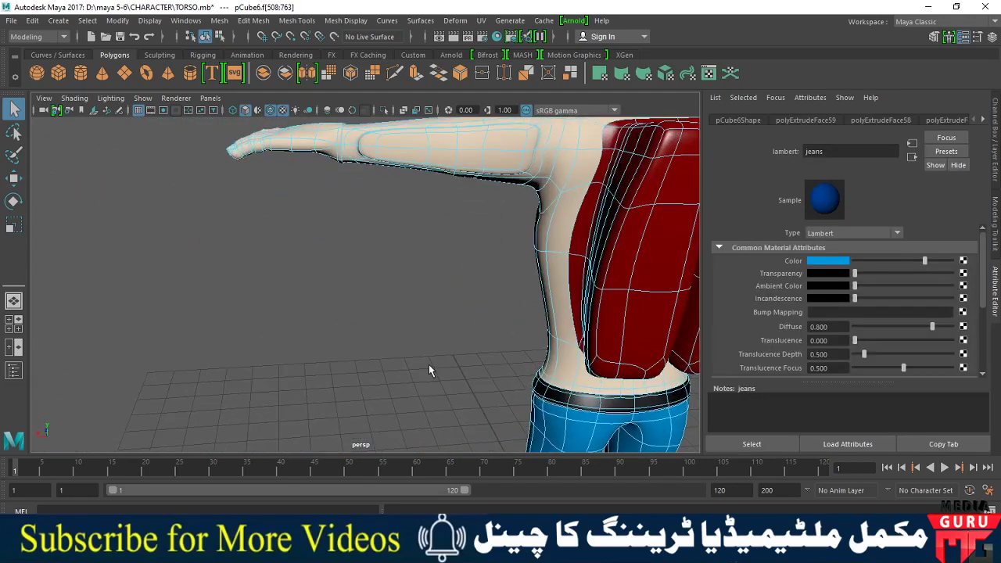
mouse_move(239, 181)
alt+mouse_down()
mouse_move(286, 279)
mouse_move(293, 328)
alt+mouse_up()
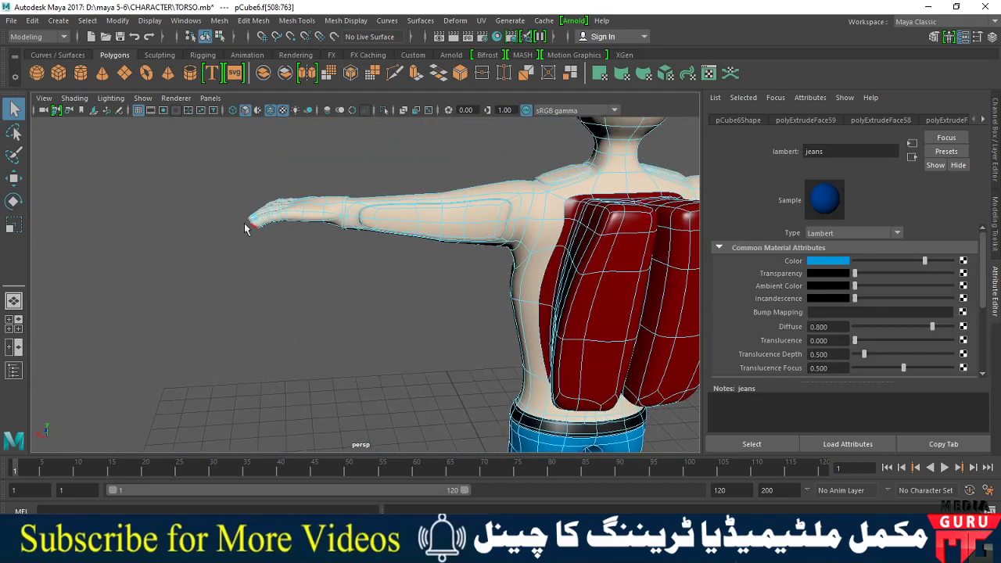
drag(230, 182, 337, 317)
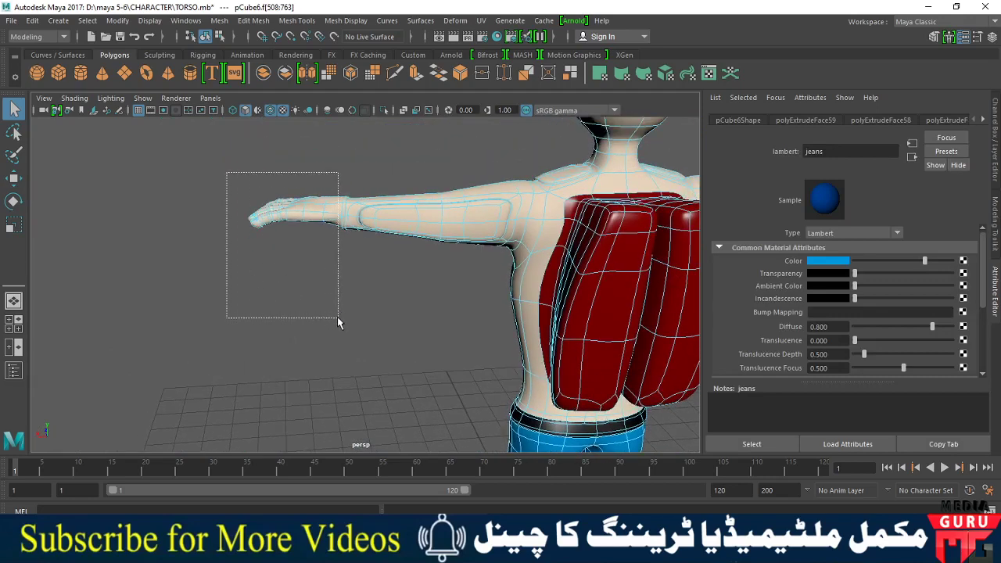
Step: Refine the hand face selection by adding and removing individual faces
mouse_move(421, 336)
alt+mouse_down()
mouse_move(380, 346)
mouse_move(477, 364)
mouse_move(352, 368)
mouse_move(339, 315)
alt+mouse_up()
alt+middle_drag(339, 315, 74, 298)
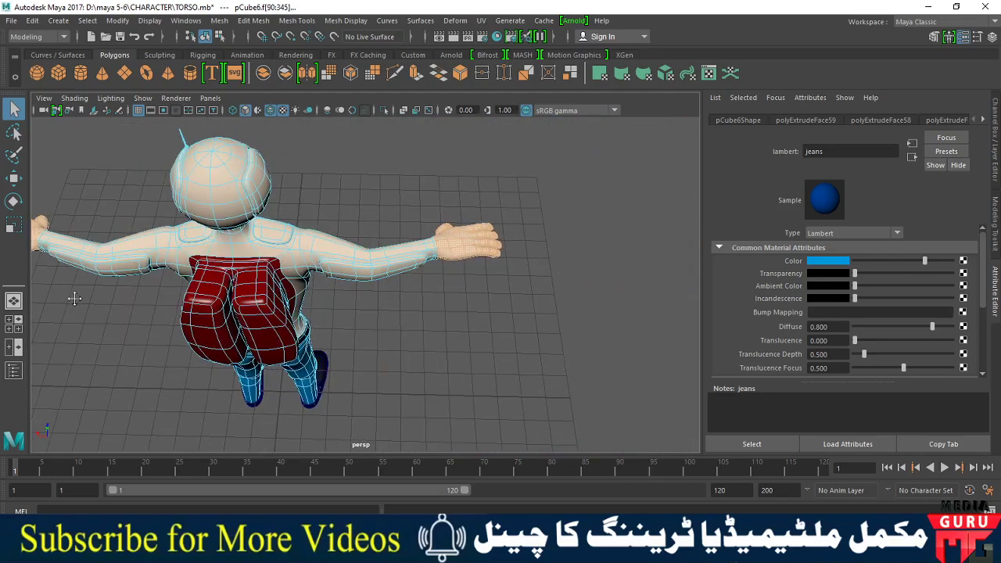
scroll(360, 332, up, 3)
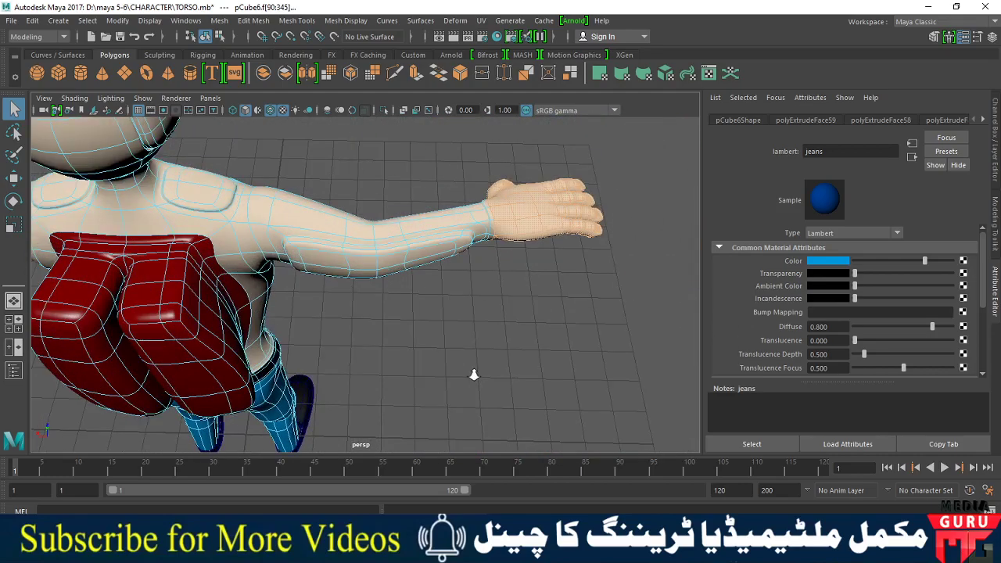
scroll(474, 368, up, 2)
scroll(398, 373, up, 3)
scroll(501, 420, up, 2)
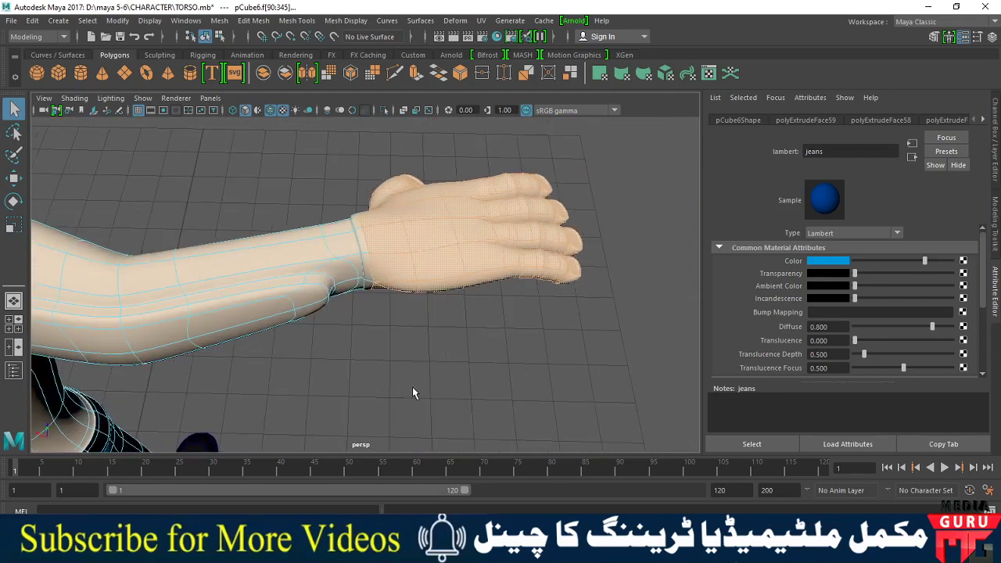
mouse_move(413, 386)
alt+mouse_down()
mouse_move(419, 408)
mouse_move(425, 402)
alt+mouse_up()
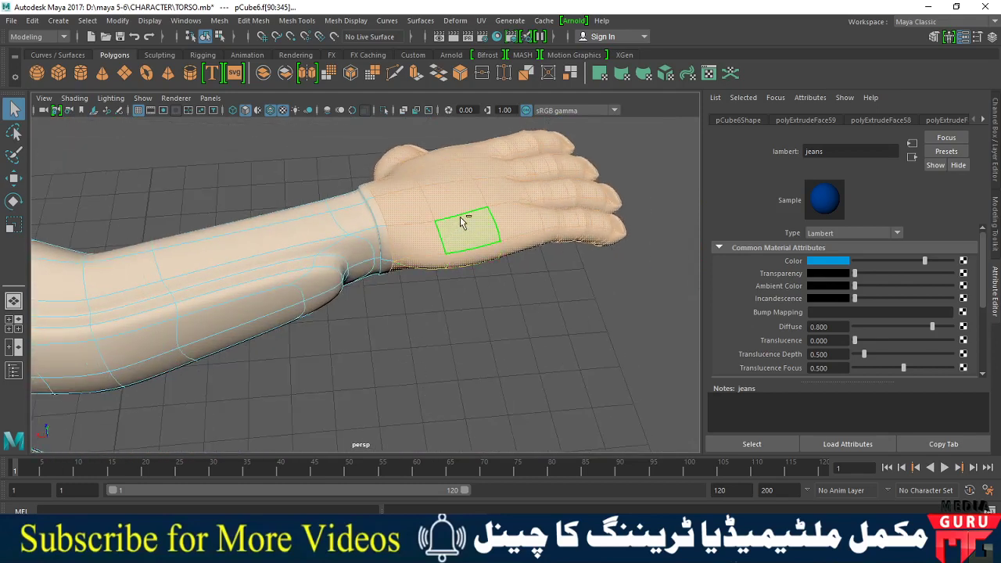
ctrl+right_drag(462, 221, 430, 329)
click(429, 329)
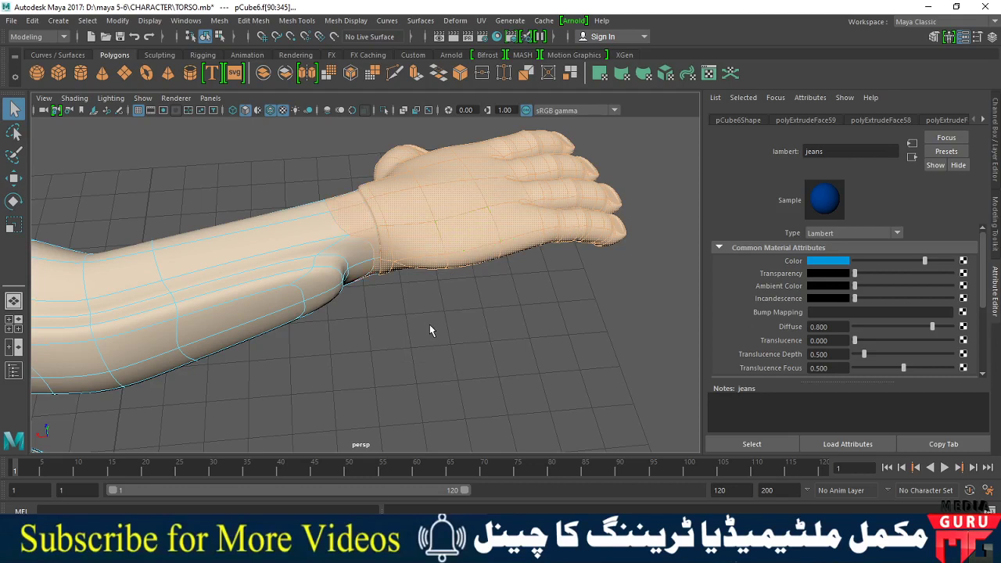
click(460, 225)
ctrl+right_drag(459, 225, 416, 243)
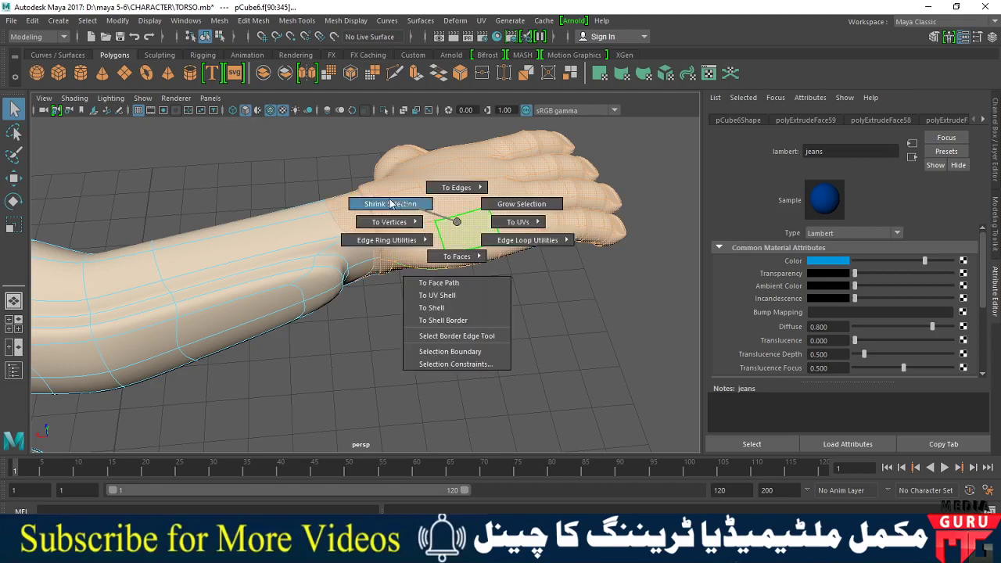
click(520, 337)
mouse_move(519, 337)
alt+mouse_down()
mouse_move(188, 323)
mouse_move(427, 316)
mouse_move(329, 317)
alt+mouse_up()
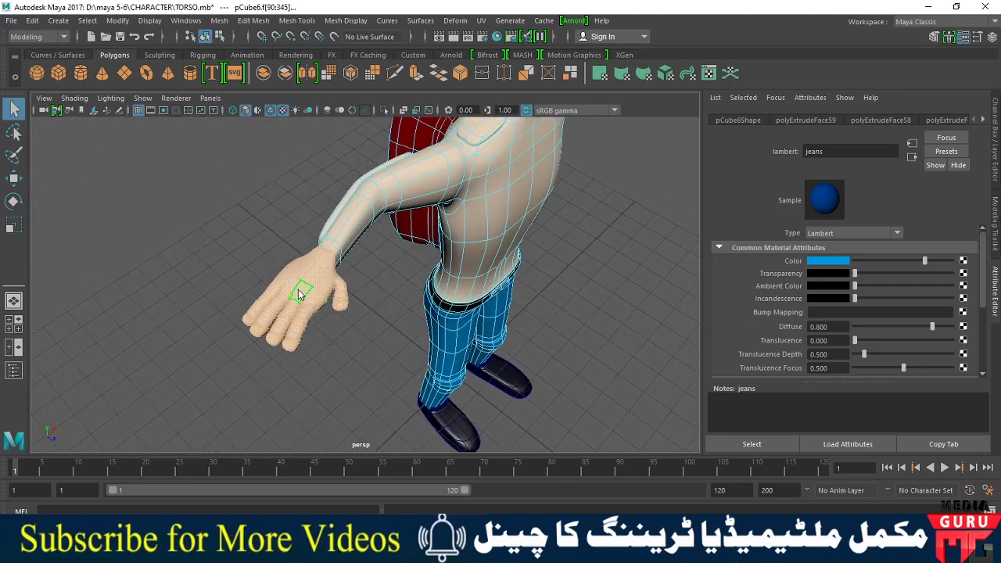
Step: Assign the existing shoe_leather material to the hands and check both black gloves
right_drag(298, 290, 291, 510)
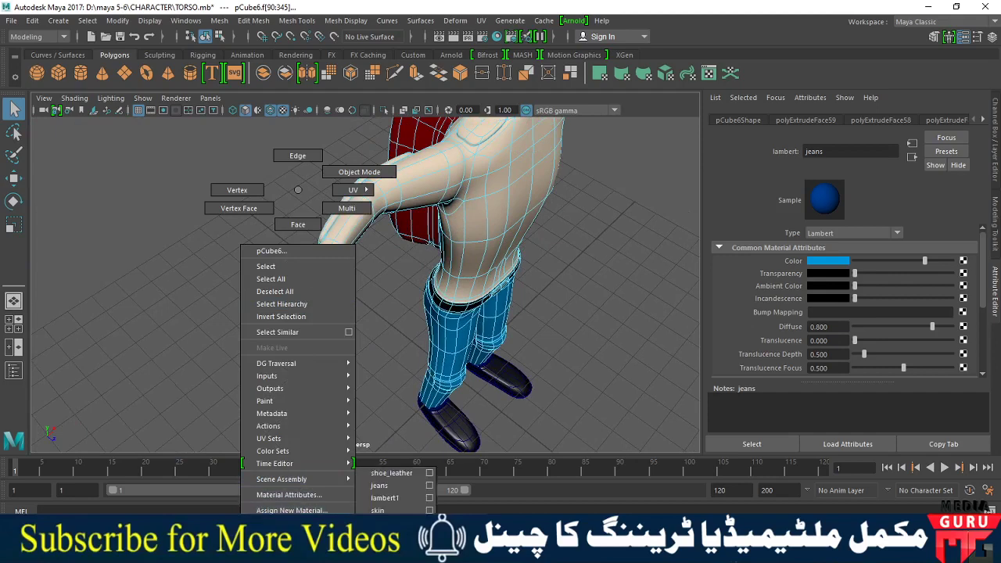
click(387, 474)
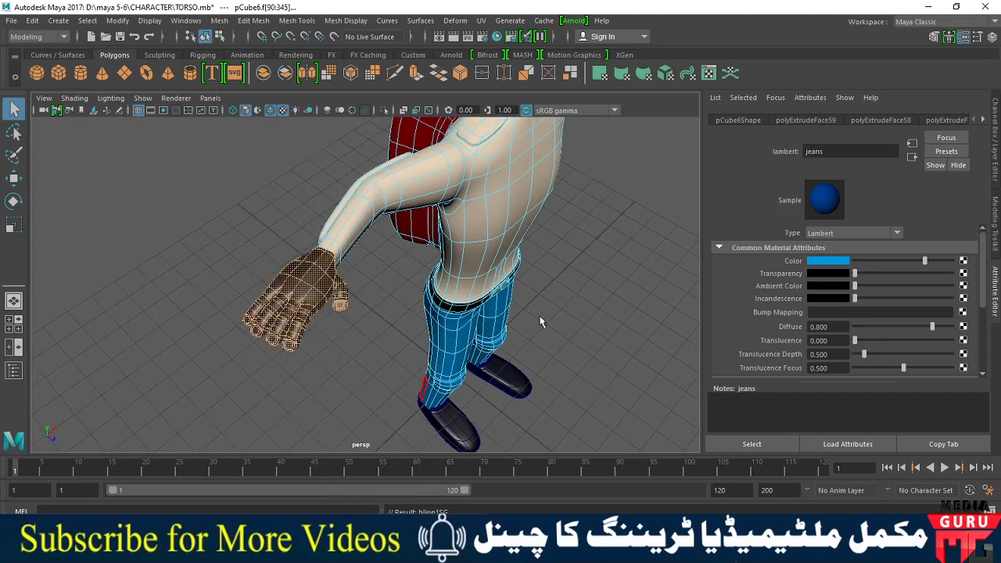
click(588, 293)
alt+drag(554, 334, 380, 329)
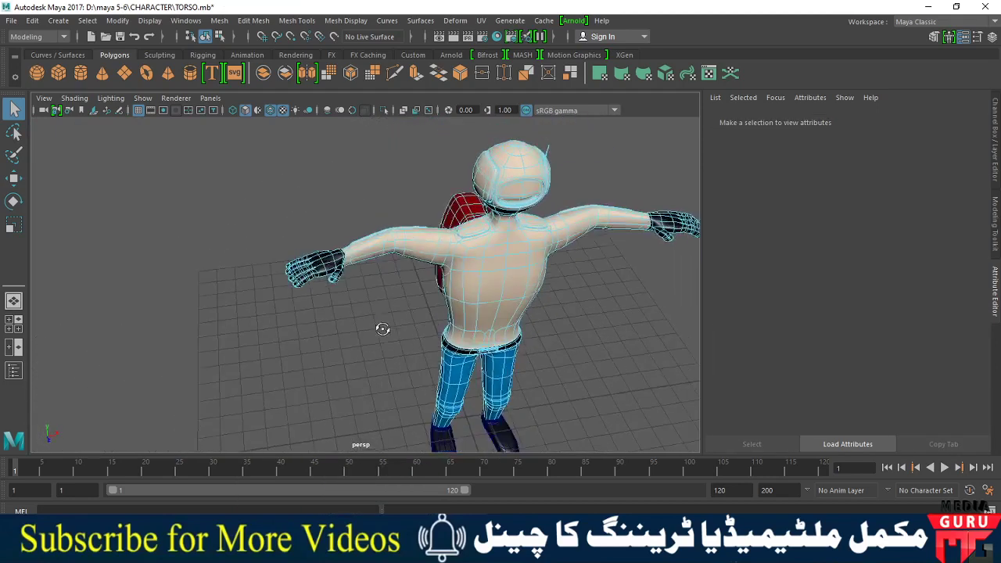
Step: Select a face on the back shoulder pad and grow the selection across the pad
mouse_move(457, 338)
alt+mouse_down()
mouse_move(357, 332)
mouse_move(407, 313)
alt+mouse_up()
alt+right_drag(407, 313, 469, 329)
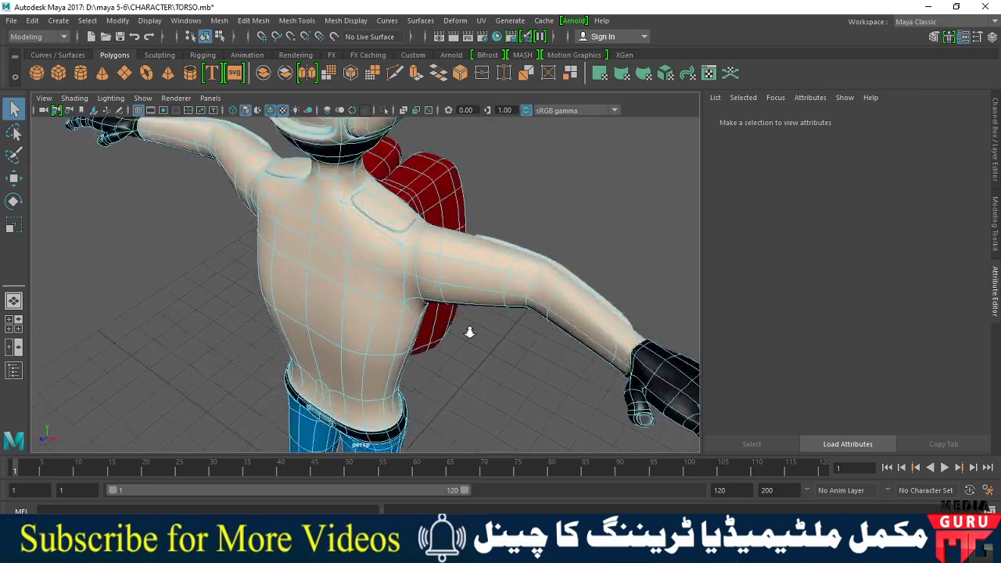
alt+drag(469, 328, 347, 304)
mouse_move(347, 303)
alt+right_down()
mouse_move(370, 314)
mouse_move(409, 224)
alt+right_up()
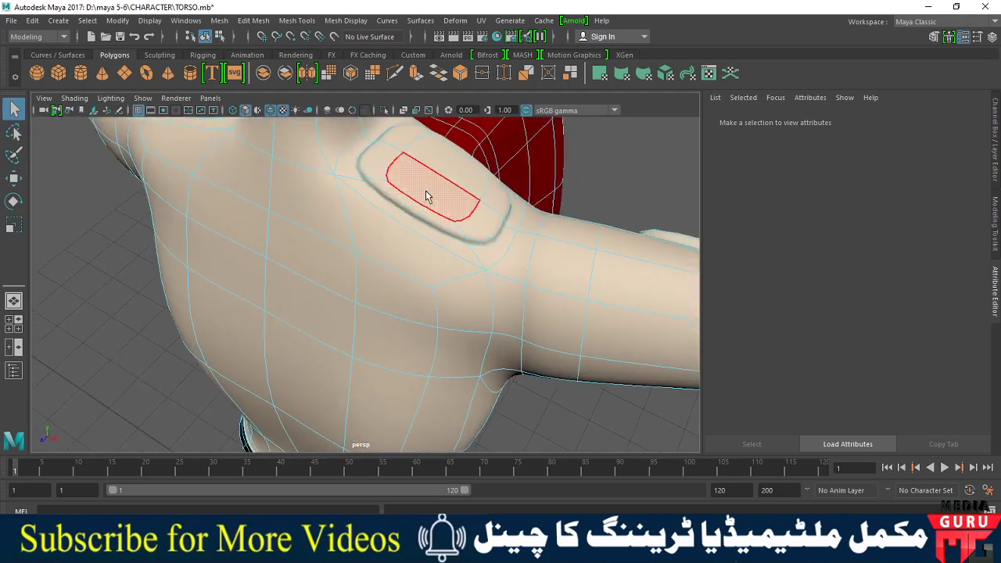
click(450, 173)
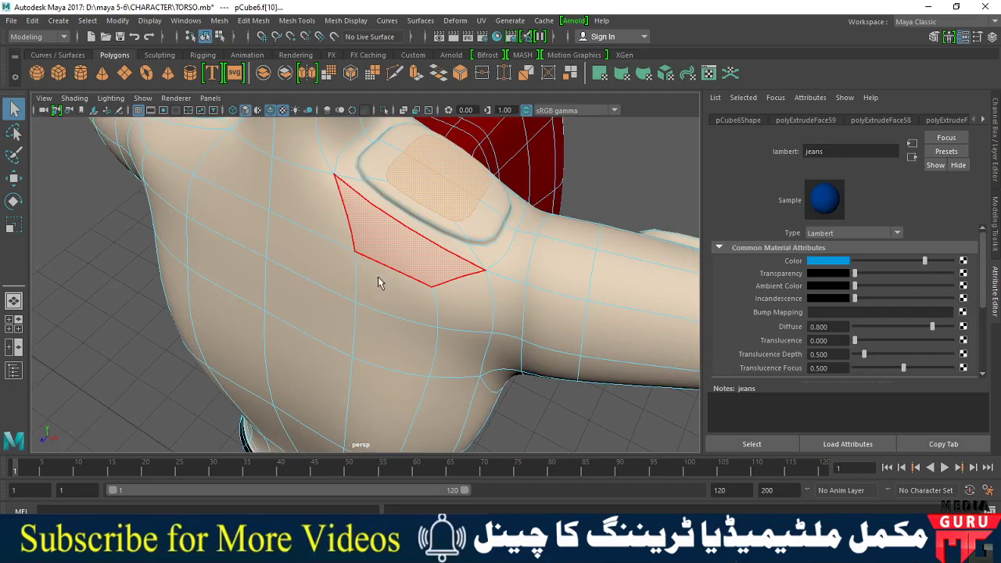
scroll(307, 295, down, 5)
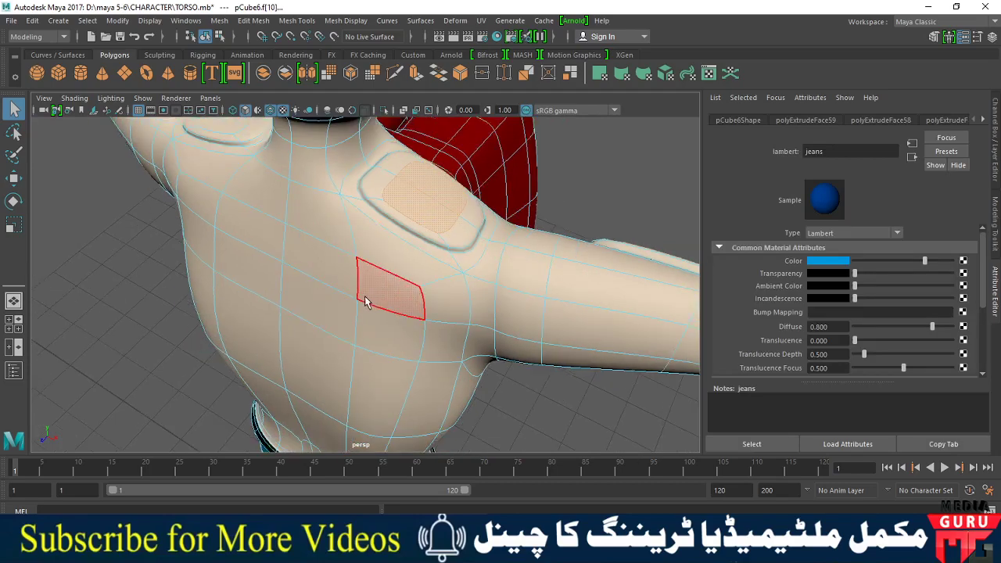
mouse_move(362, 295)
alt+mouse_down()
mouse_move(271, 310)
mouse_move(399, 305)
alt+mouse_up()
scroll(445, 205, up, 3)
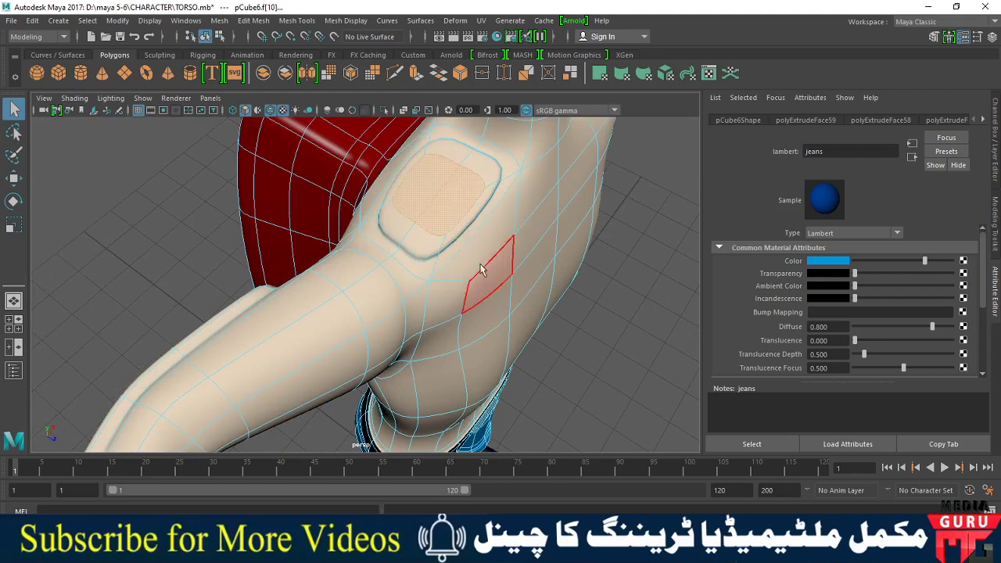
shift+right_drag(457, 213, 501, 197)
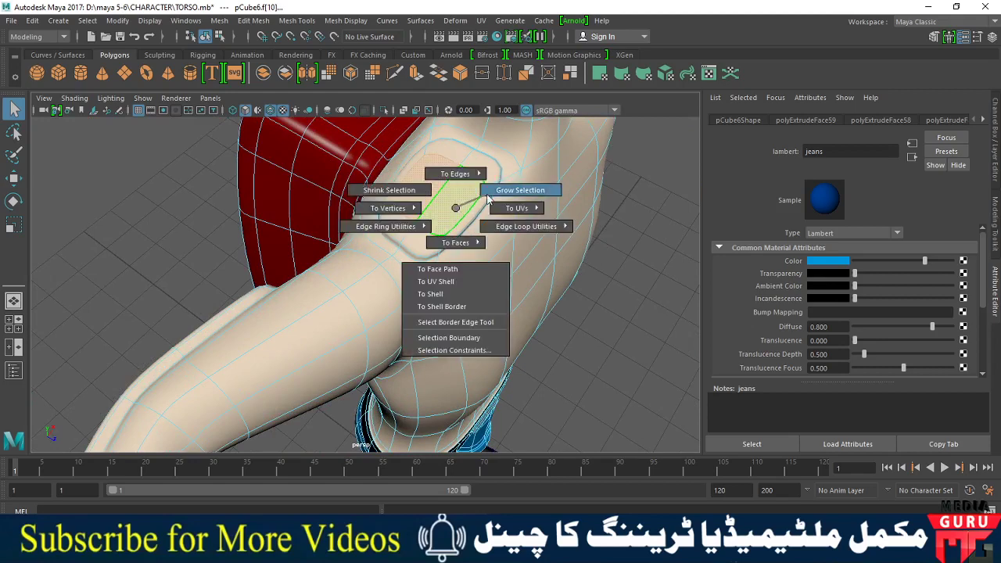
Step: Assign the existing jeans material to the selected shoulder pad faces
mouse_move(456, 277)
alt+mouse_down()
mouse_move(449, 283)
mouse_move(482, 304)
alt+mouse_up()
mouse_move(483, 304)
alt+right_down()
mouse_move(504, 332)
mouse_move(485, 282)
alt+right_up()
mouse_move(485, 281)
alt+mouse_down()
mouse_move(451, 367)
mouse_move(396, 333)
alt+mouse_up()
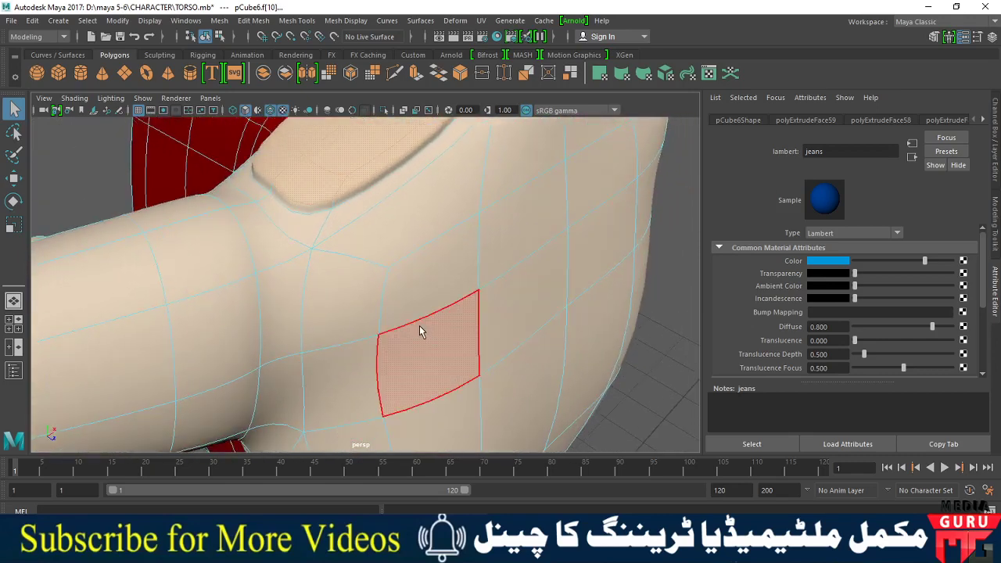
mouse_move(491, 313)
alt+mouse_down()
mouse_move(529, 286)
mouse_move(398, 284)
mouse_move(385, 316)
mouse_move(331, 321)
mouse_move(368, 339)
mouse_move(197, 329)
mouse_move(217, 340)
alt+mouse_up()
scroll(331, 321, down, 3)
scroll(315, 367, up, 3)
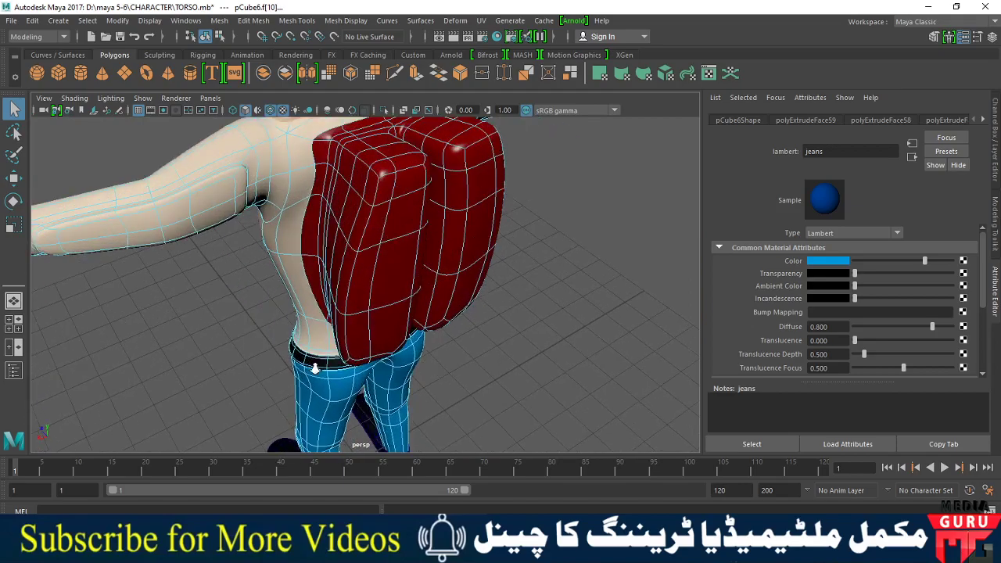
scroll(315, 368, down, 2)
mouse_move(315, 367)
alt+mouse_down()
mouse_move(316, 412)
mouse_move(351, 356)
mouse_move(358, 317)
mouse_move(438, 340)
mouse_move(277, 371)
alt+mouse_up()
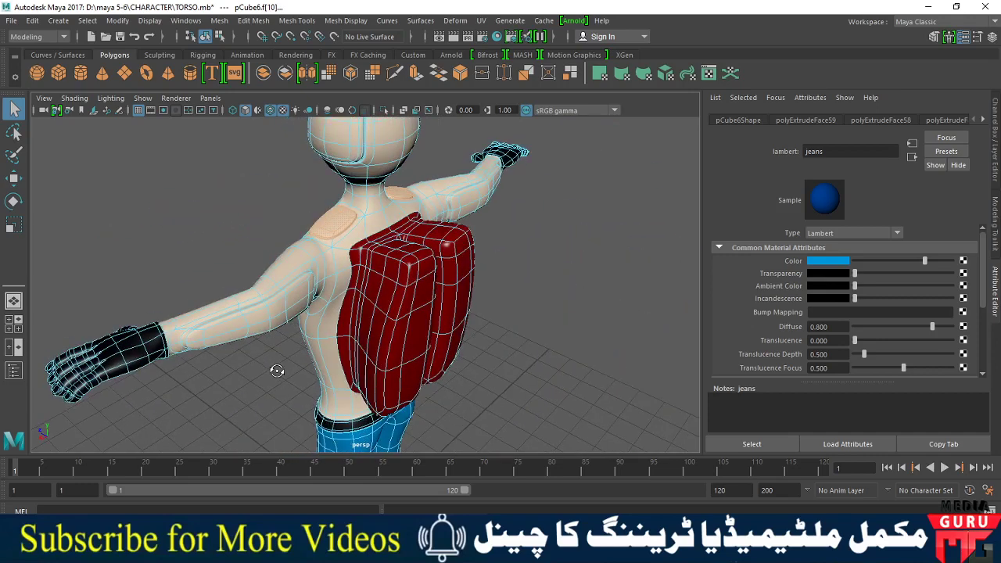
mouse_move(338, 190)
right_down()
mouse_move(362, 340)
mouse_move(336, 524)
right_up()
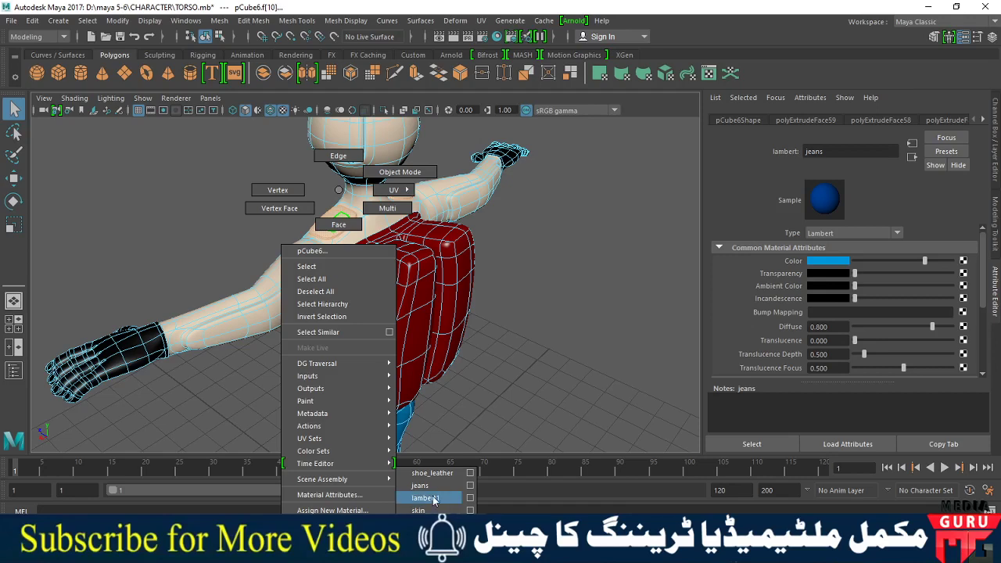
click(420, 486)
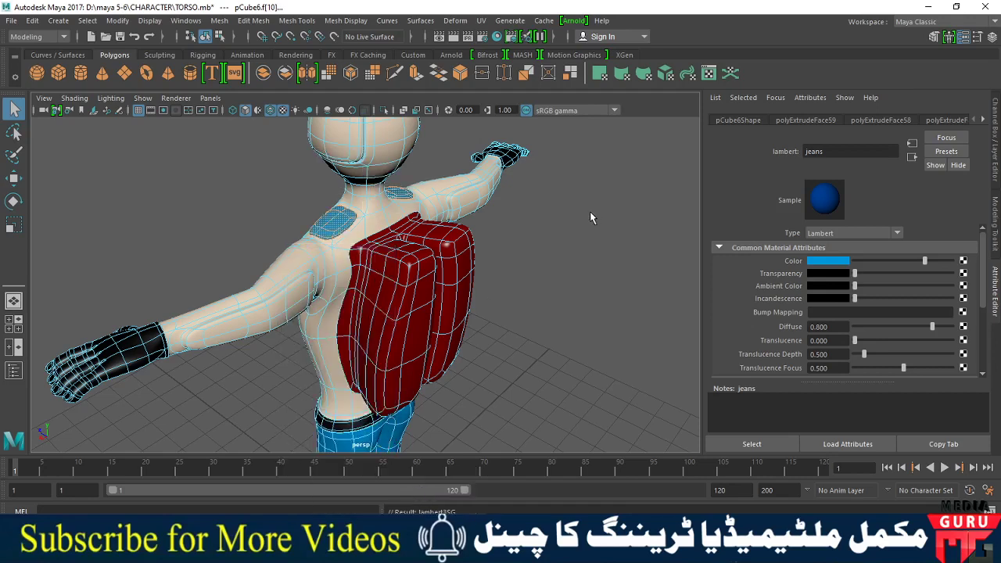
click(521, 256)
mouse_move(522, 260)
alt+mouse_down()
mouse_move(523, 367)
mouse_move(382, 300)
mouse_move(395, 258)
alt+mouse_up()
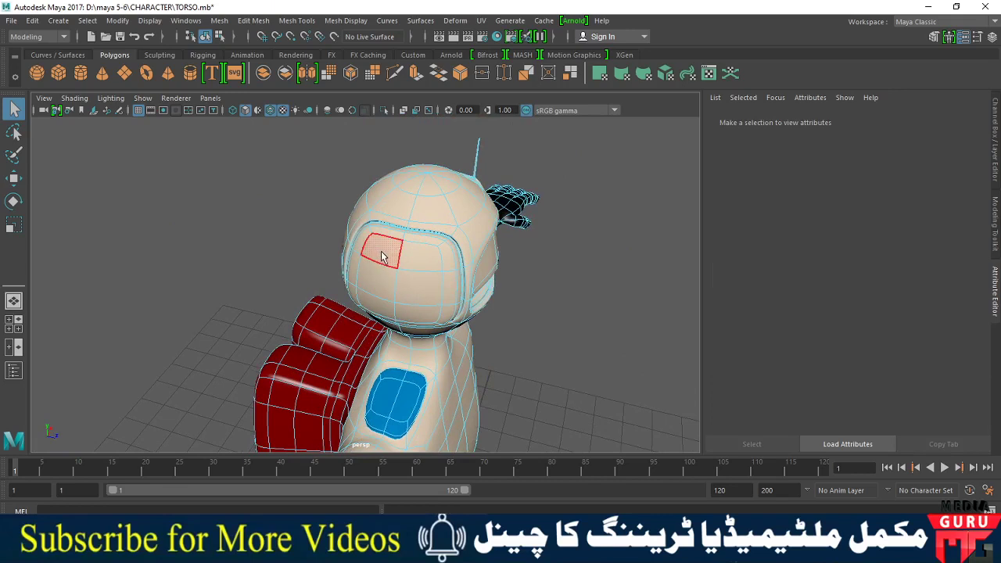
Step: Pick the starting faces on the helmet visor and save the scene
click(420, 258)
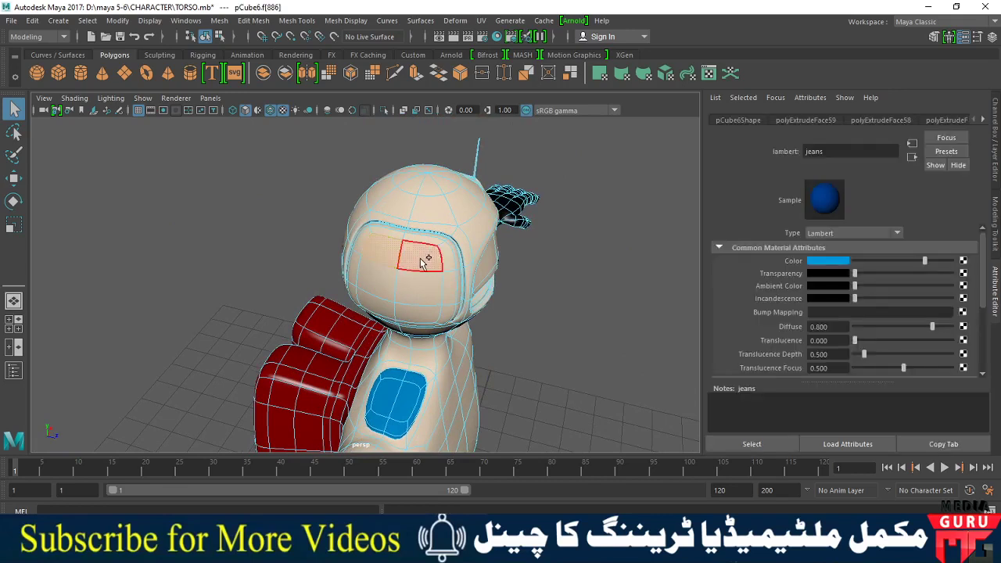
shift+click(420, 300)
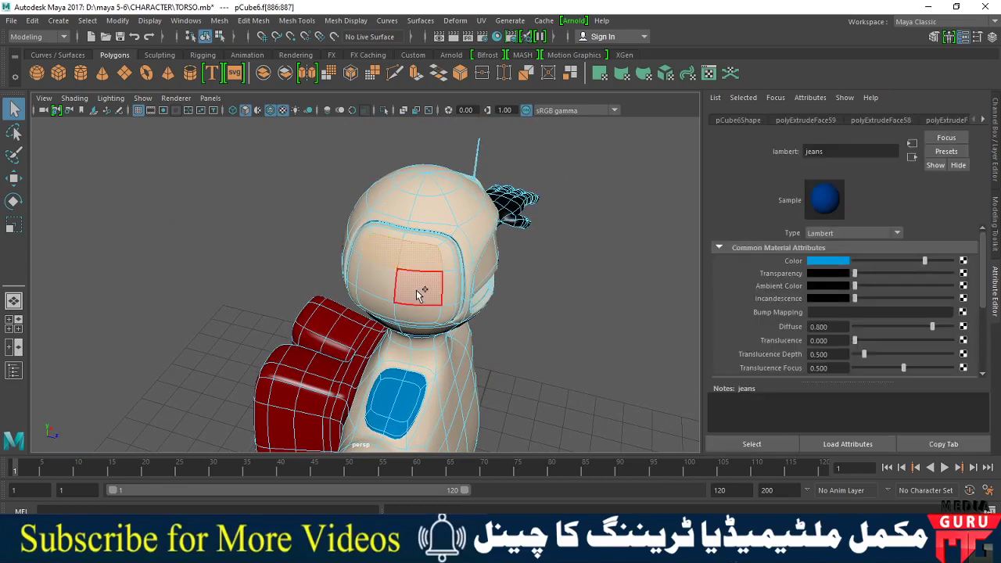
click(377, 287)
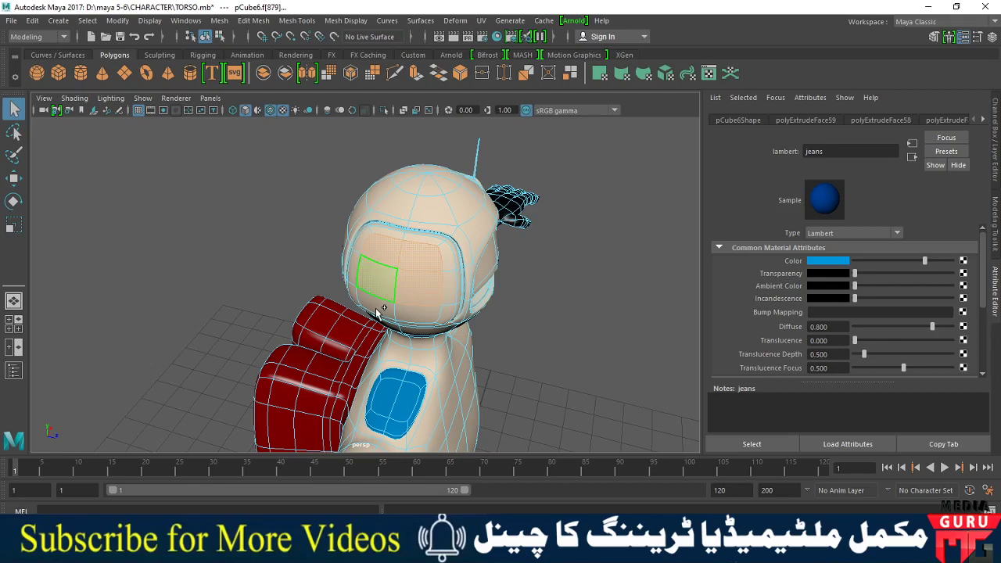
click(424, 313)
alt+drag(356, 338, 358, 341)
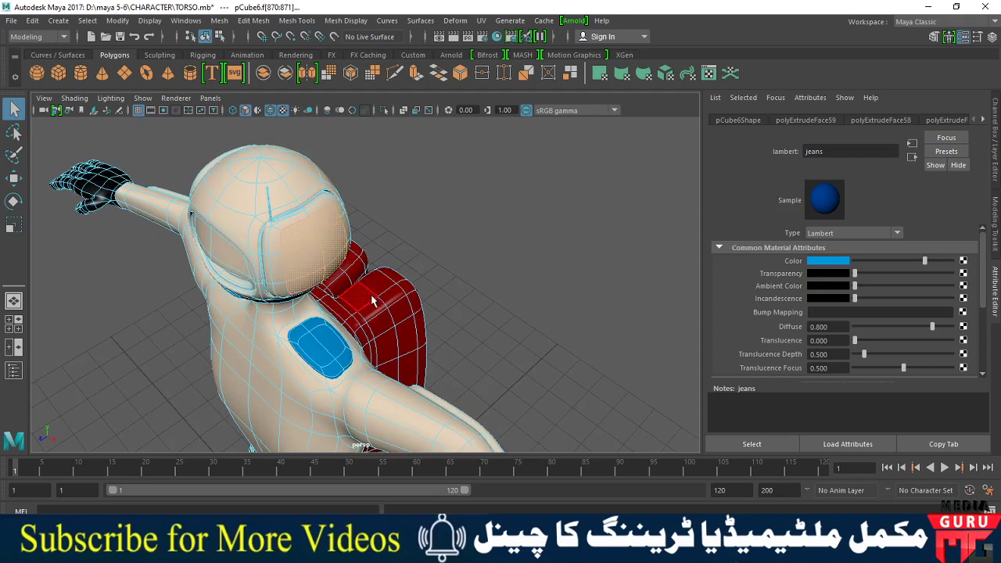
key(ctrl+s)
Step: Grow the visor face selection until it covers the whole visor
alt+drag(469, 337, 338, 254)
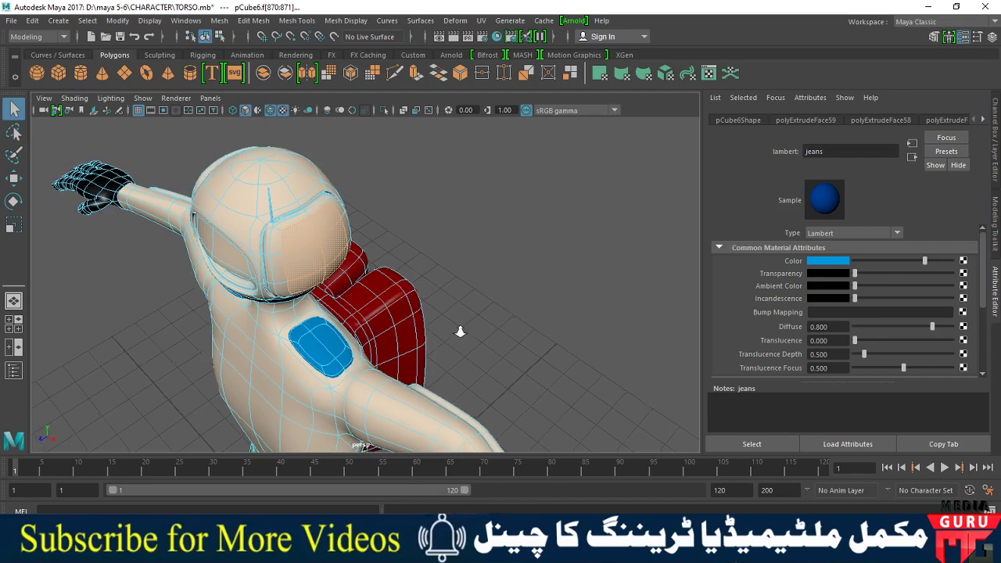
shift+right_click(313, 236)
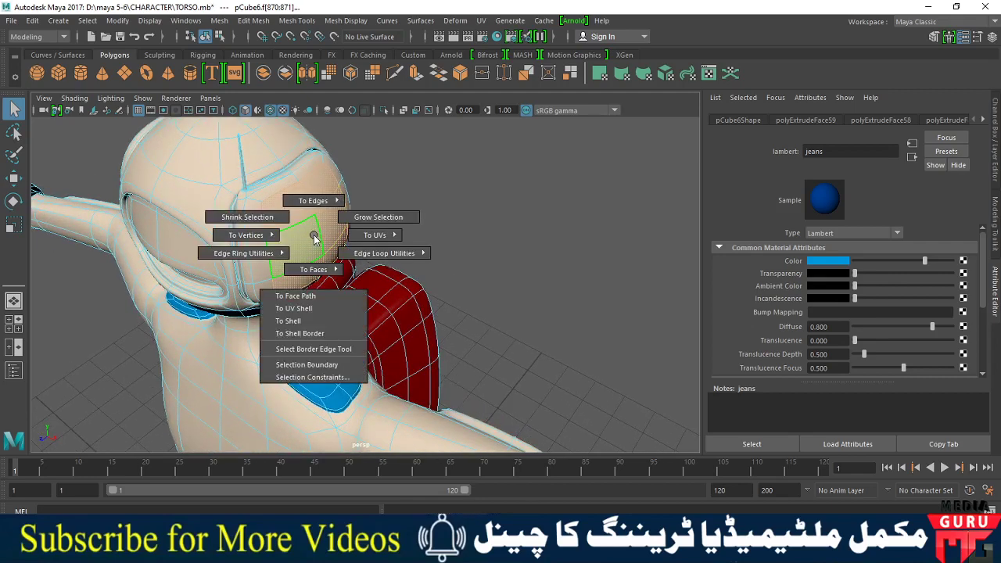
click(368, 223)
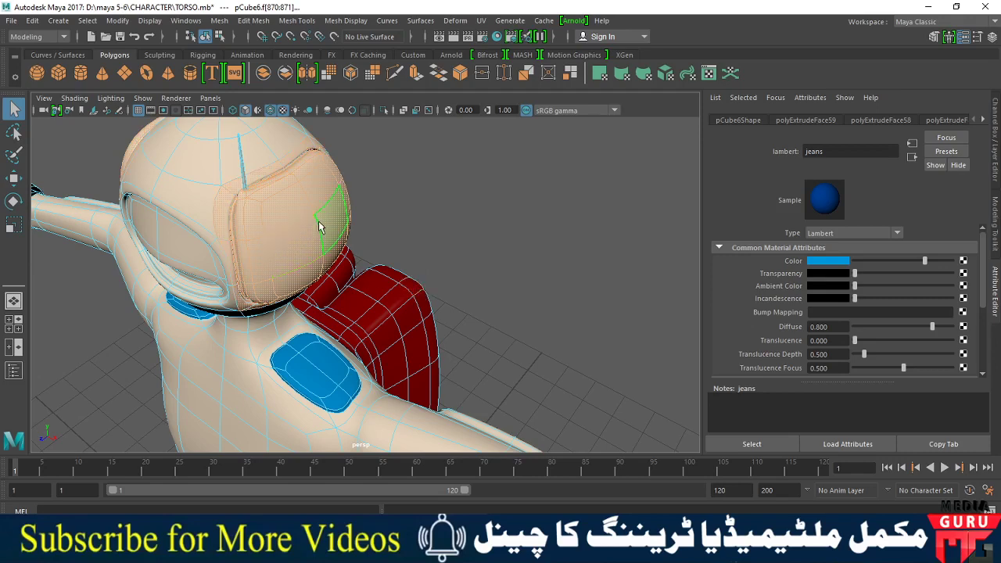
shift+right_drag(308, 217, 262, 200)
mouse_move(308, 293)
alt+mouse_down()
mouse_move(413, 250)
mouse_move(418, 311)
mouse_move(437, 325)
alt+mouse_up()
scroll(437, 325, up, 3)
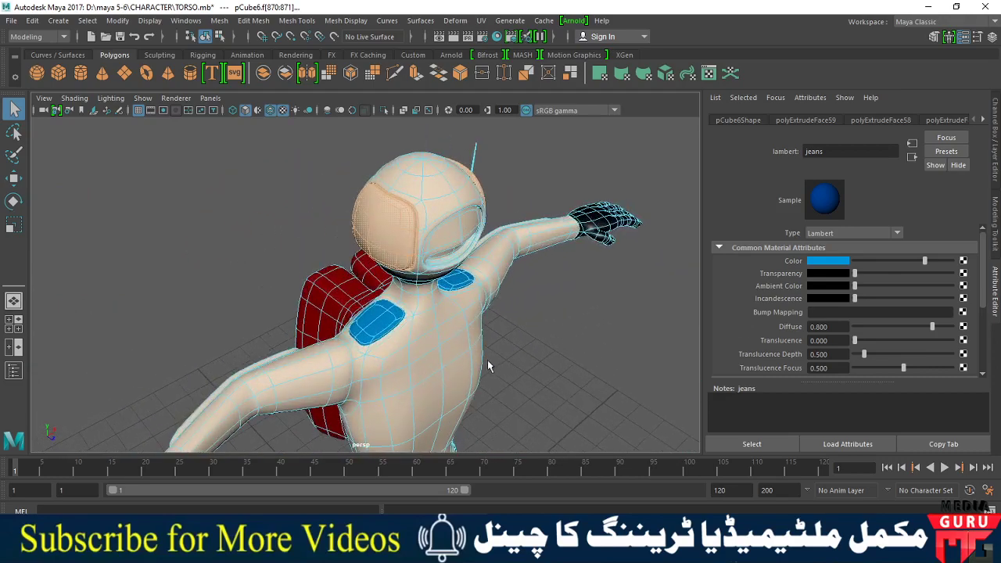
mouse_move(487, 360)
alt+mouse_down()
mouse_move(470, 356)
mouse_move(388, 190)
alt+mouse_up()
Step: Assign the existing dark grey material to the visor faces
right_drag(388, 190, 436, 402)
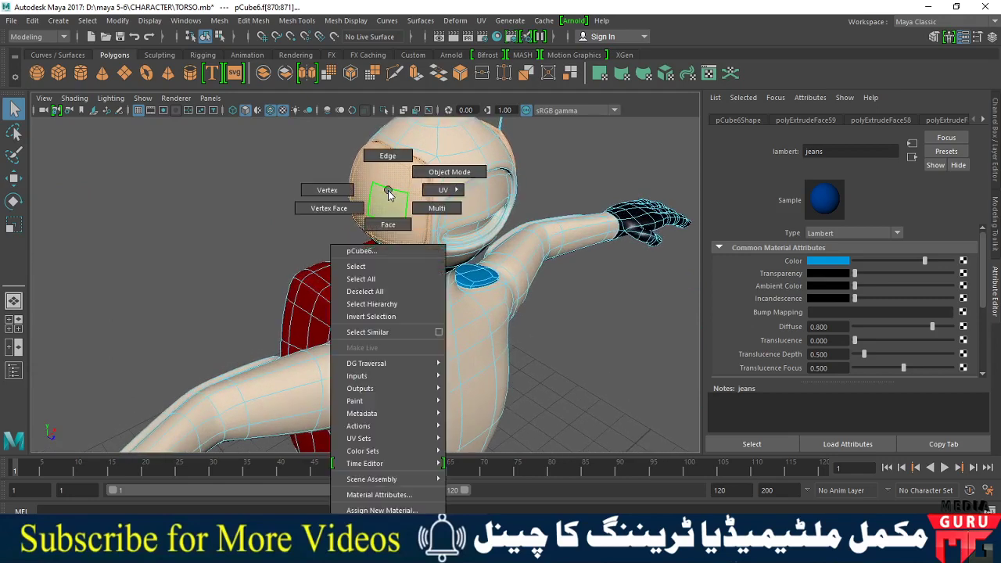
mouse_move(383, 472)
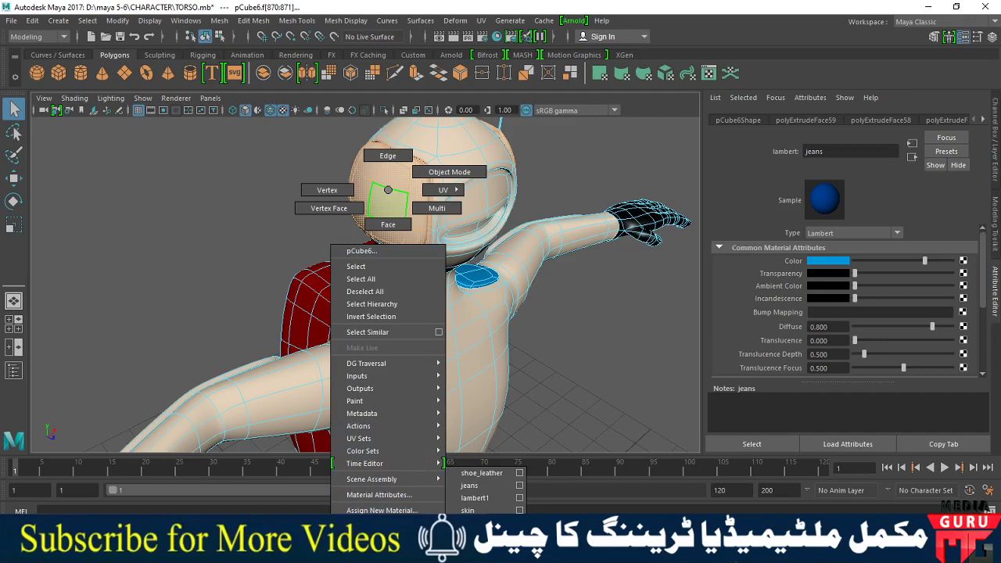
click(474, 497)
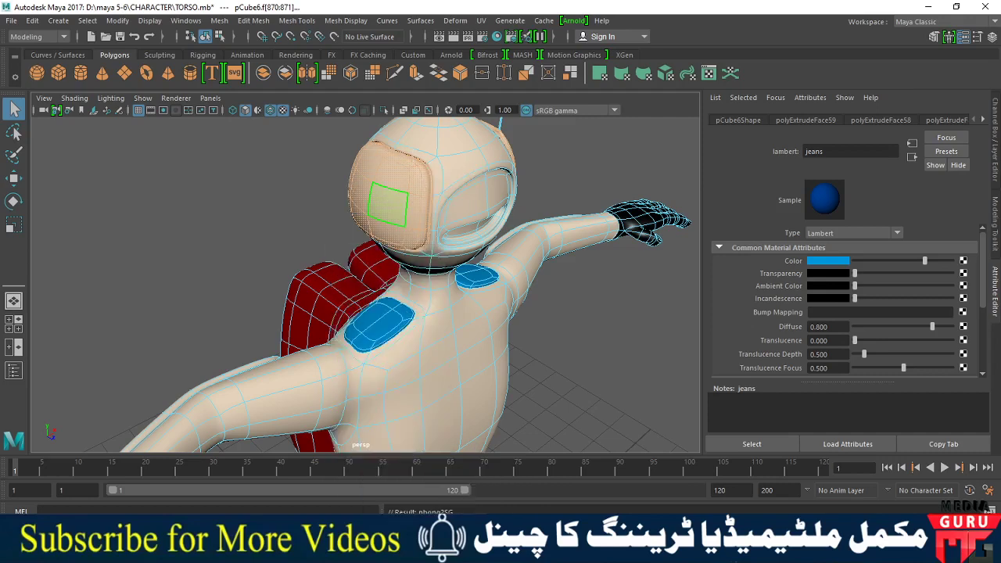
click(586, 357)
mouse_move(586, 357)
alt+mouse_down()
mouse_move(423, 314)
mouse_move(376, 339)
mouse_move(313, 332)
mouse_move(334, 283)
alt+mouse_up()
Step: Review the finished character from above and save TORSO.mb
scroll(334, 284, up, 5)
scroll(429, 357, down, 1)
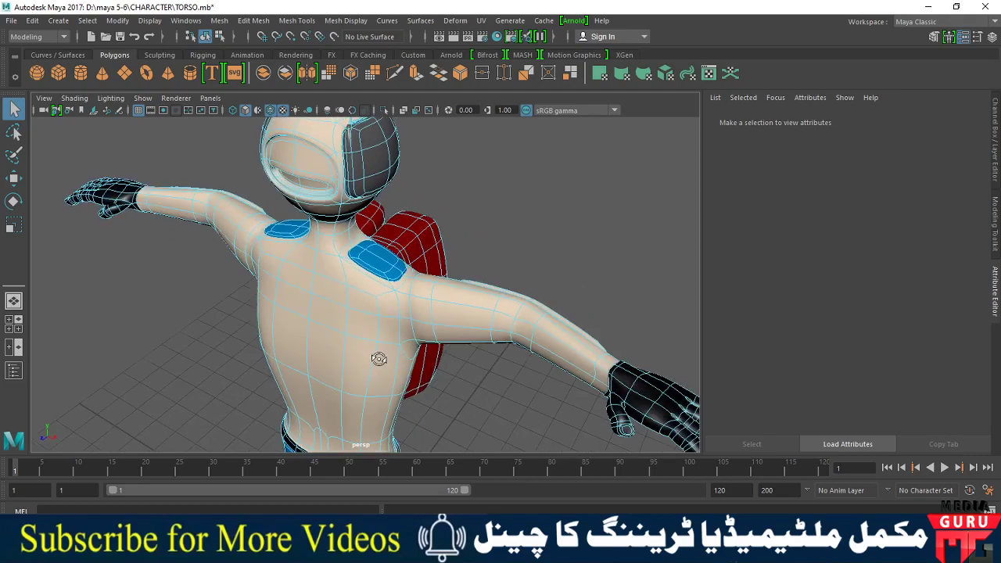
scroll(357, 325, down, 4)
mouse_move(357, 325)
alt+mouse_down()
mouse_move(356, 336)
mouse_move(403, 382)
mouse_move(381, 368)
alt+mouse_up()
scroll(410, 381, up, 3)
scroll(381, 368, up, 1)
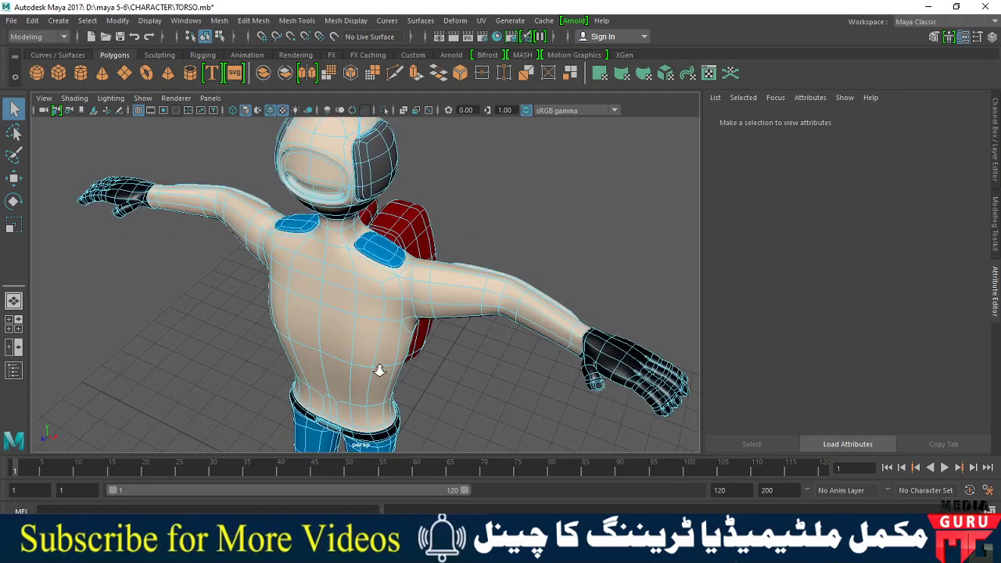
scroll(384, 351, up, 1)
scroll(384, 351, up, 1)
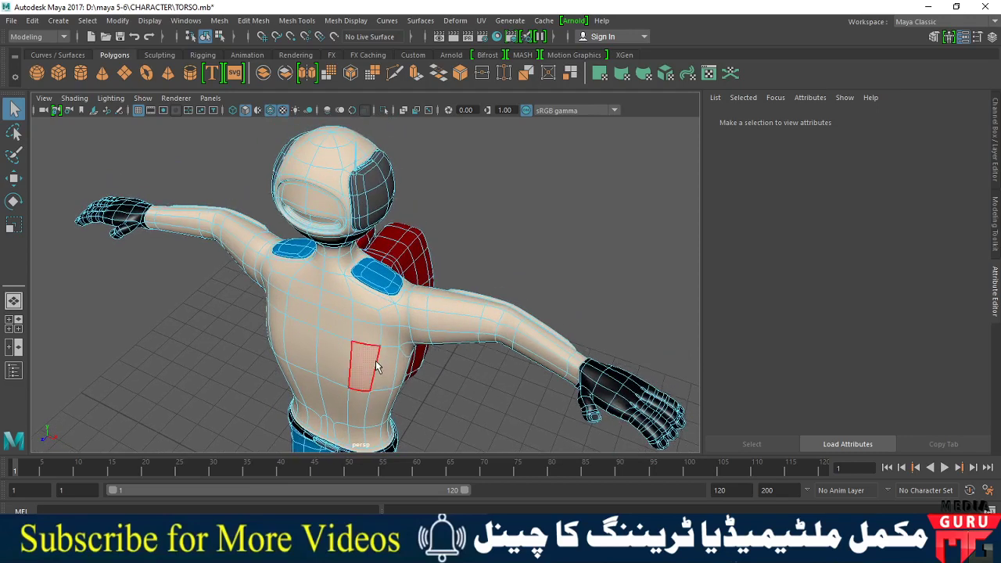
key(ctrl+s)
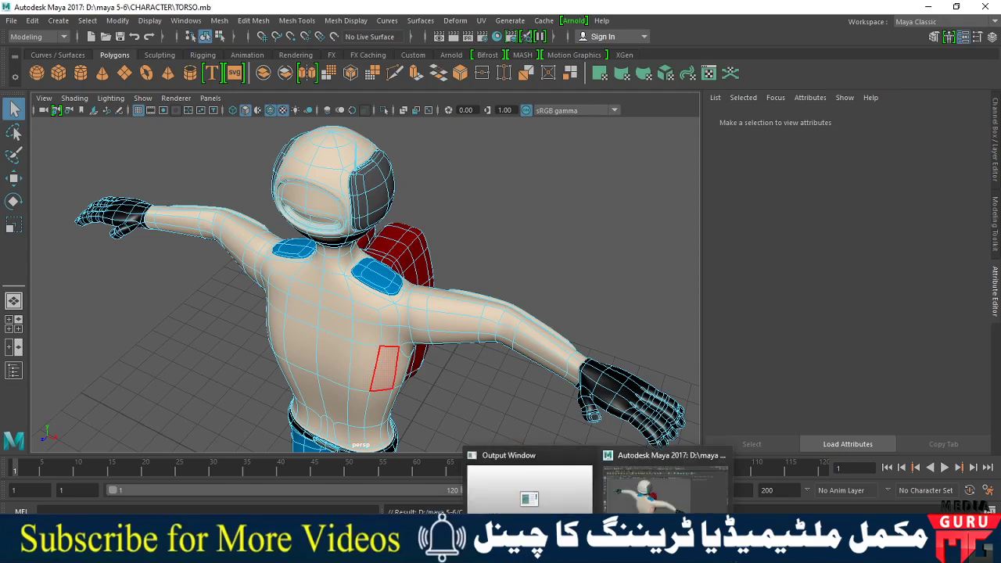
click(630, 489)
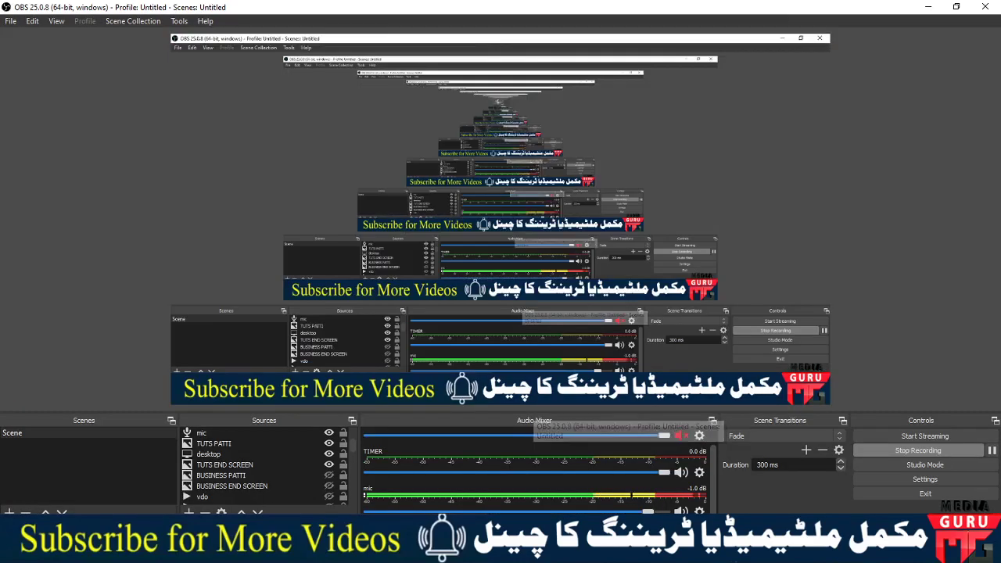